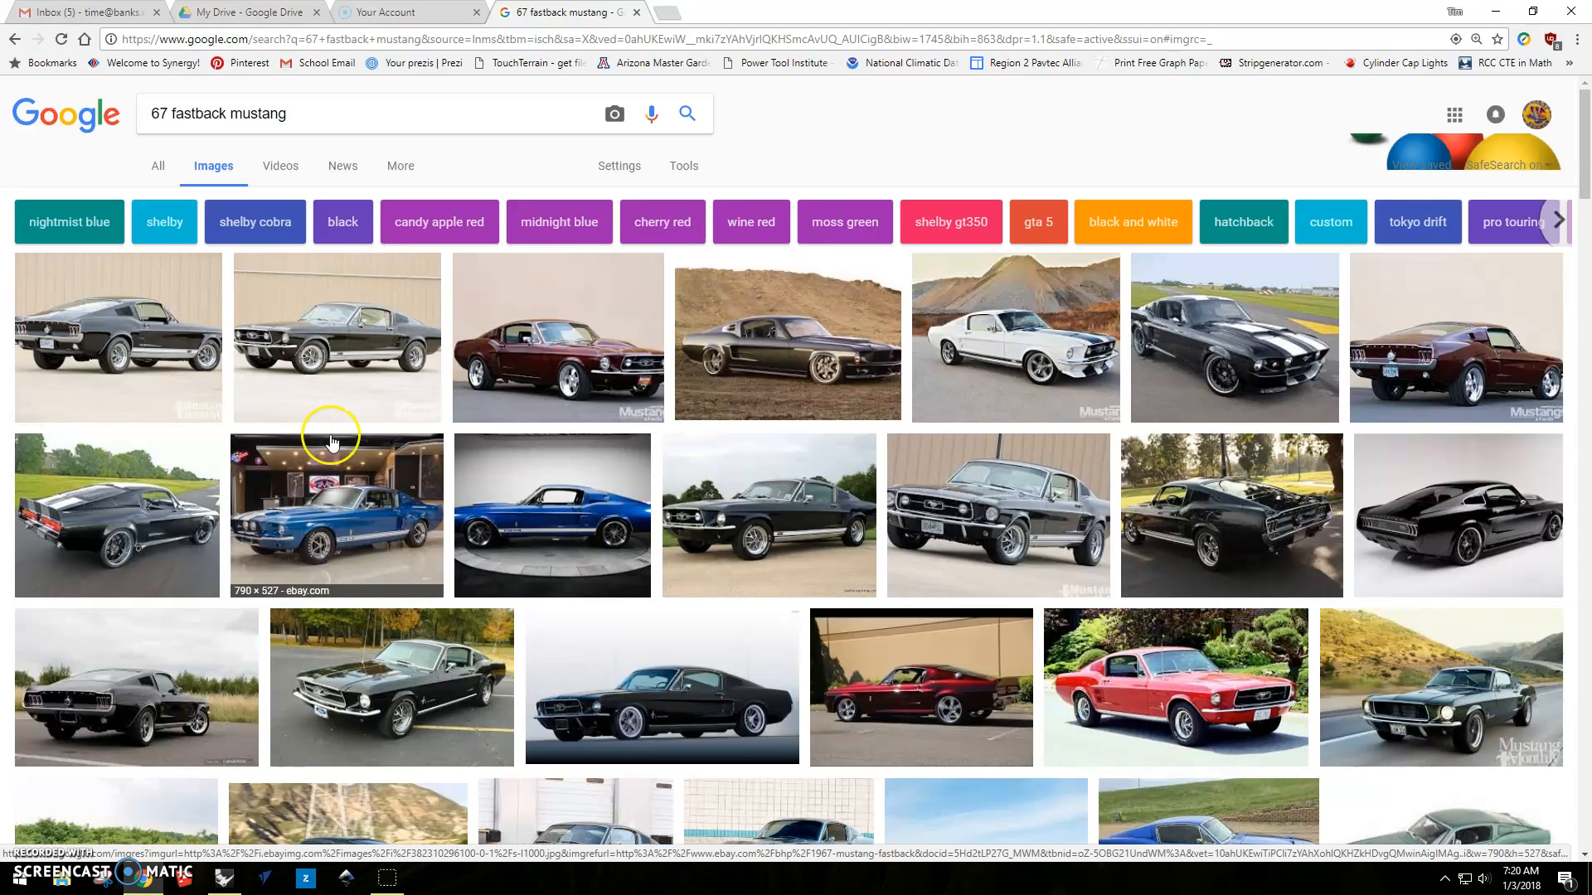
# Preview several 67 fastback Mustang photos in the image results to compare their viewing angles.
pyautogui.click(134, 305)
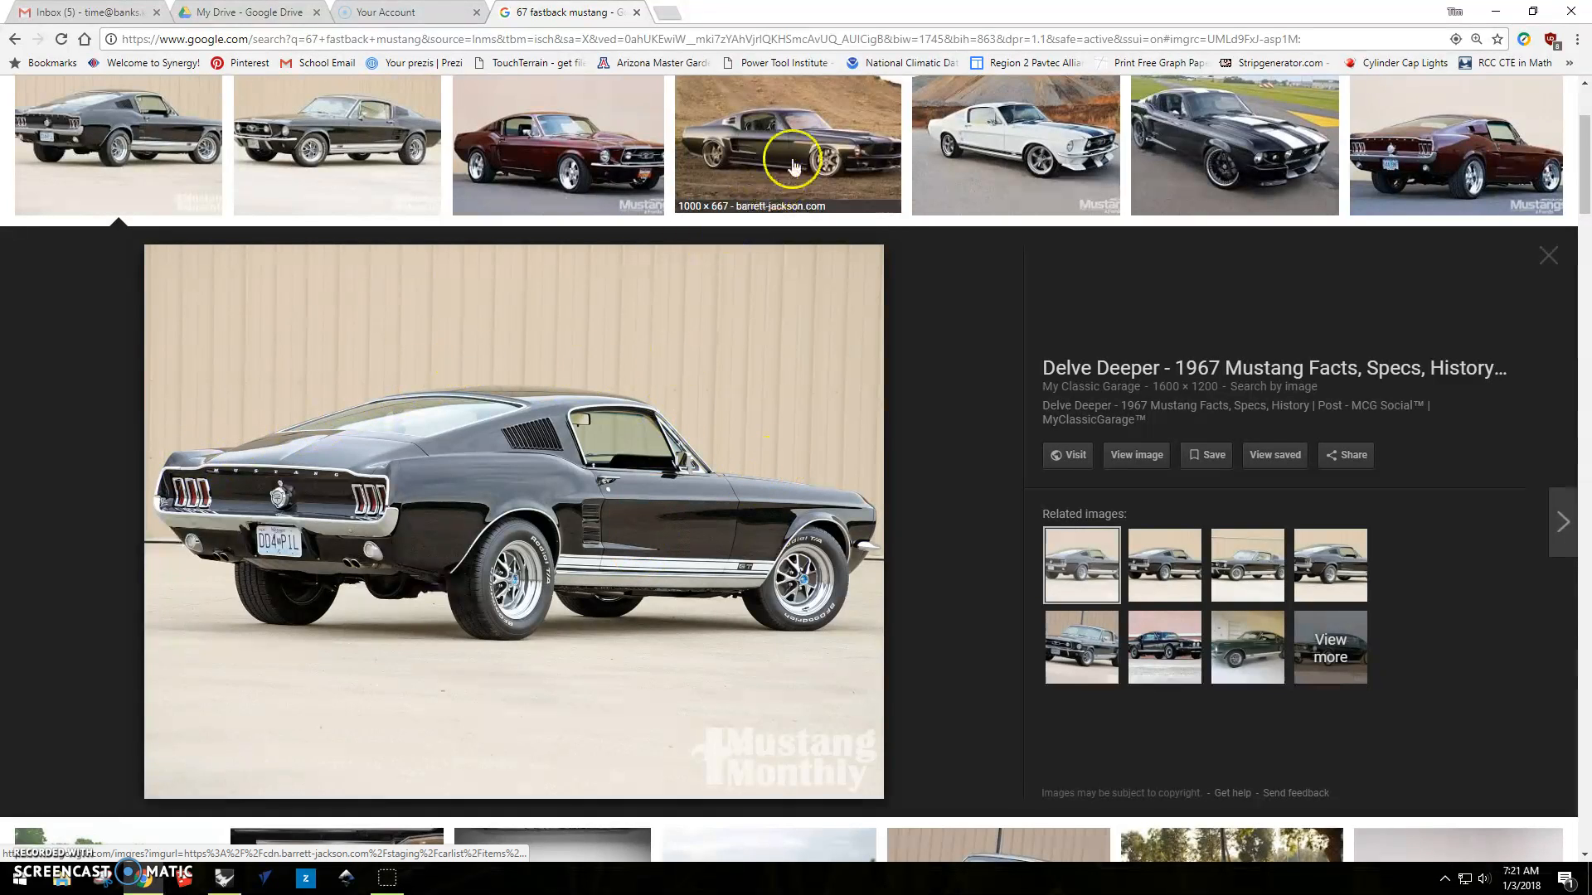
pyautogui.click(816, 131)
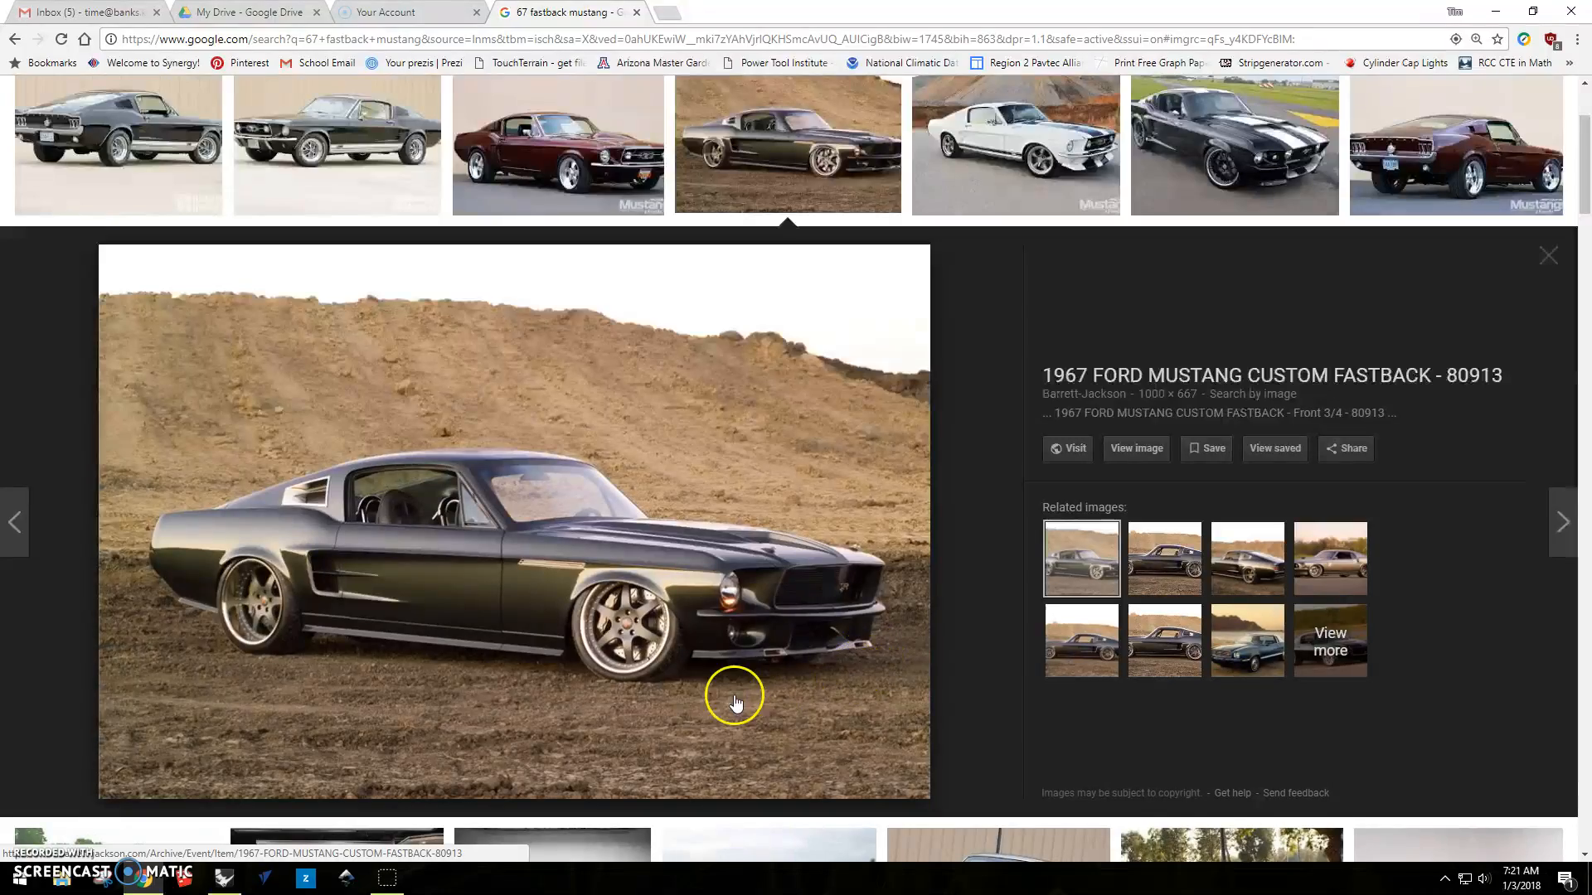
pyautogui.scroll(-7, 713, 696)
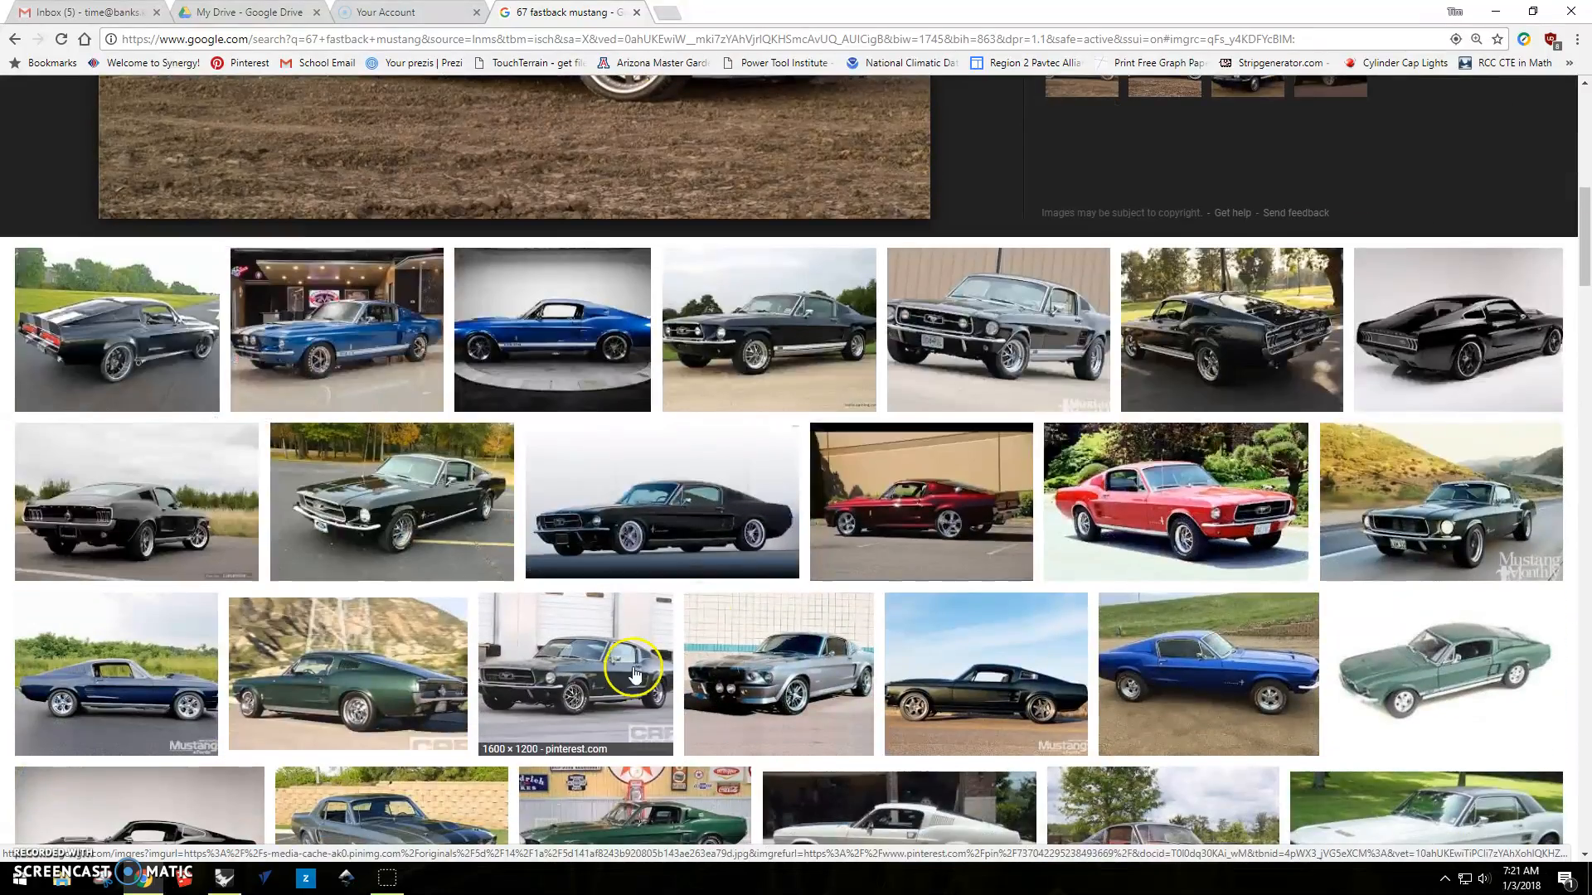
pyautogui.click(1244, 343)
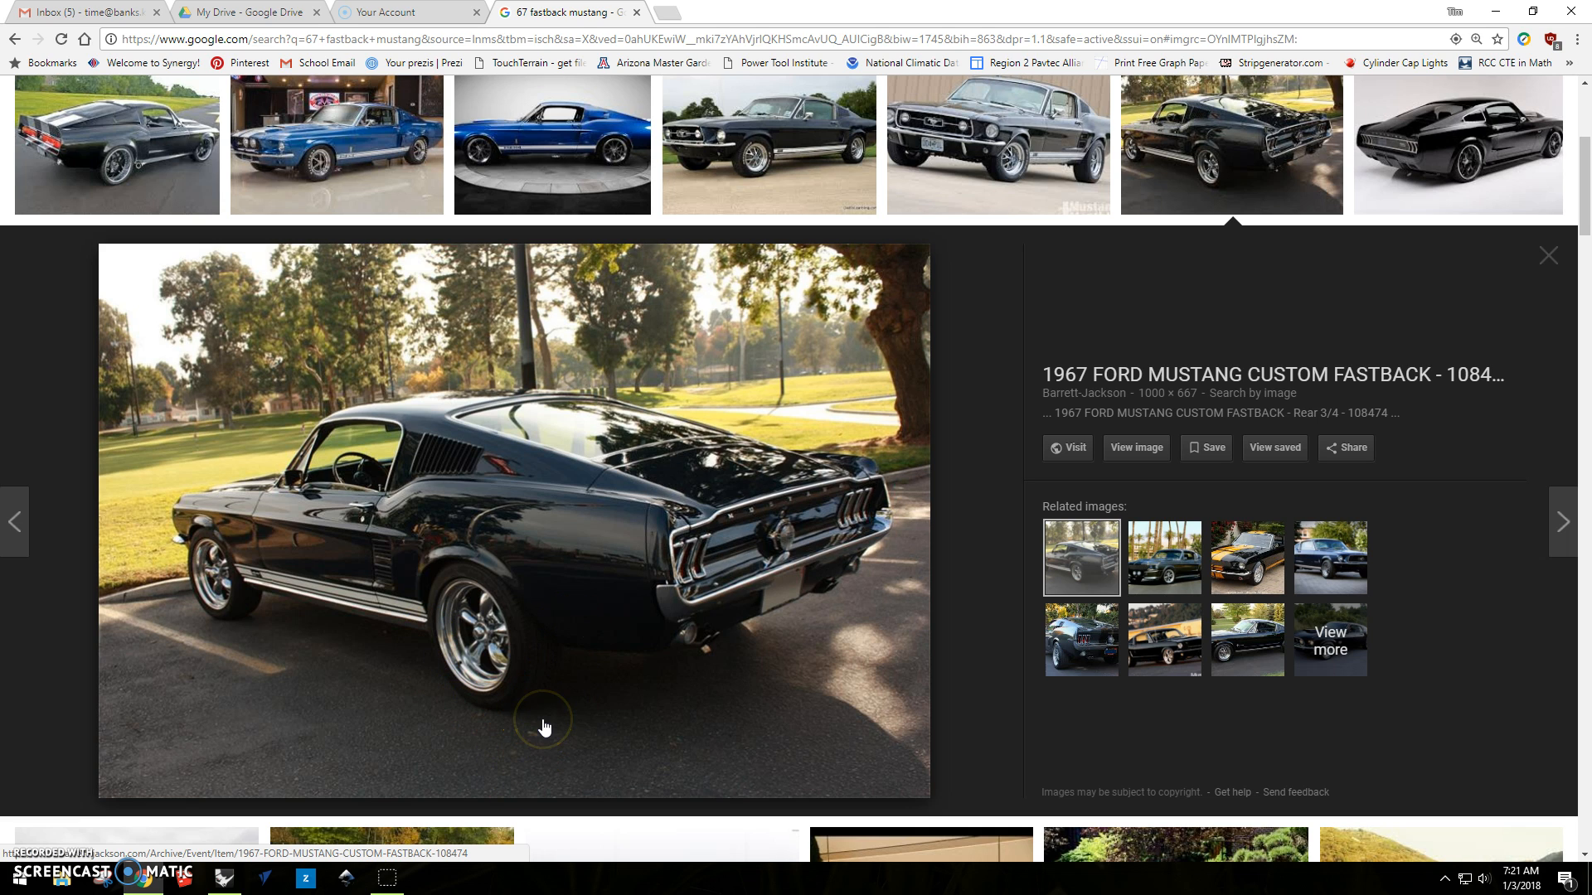
pyautogui.scroll(4, 543, 728)
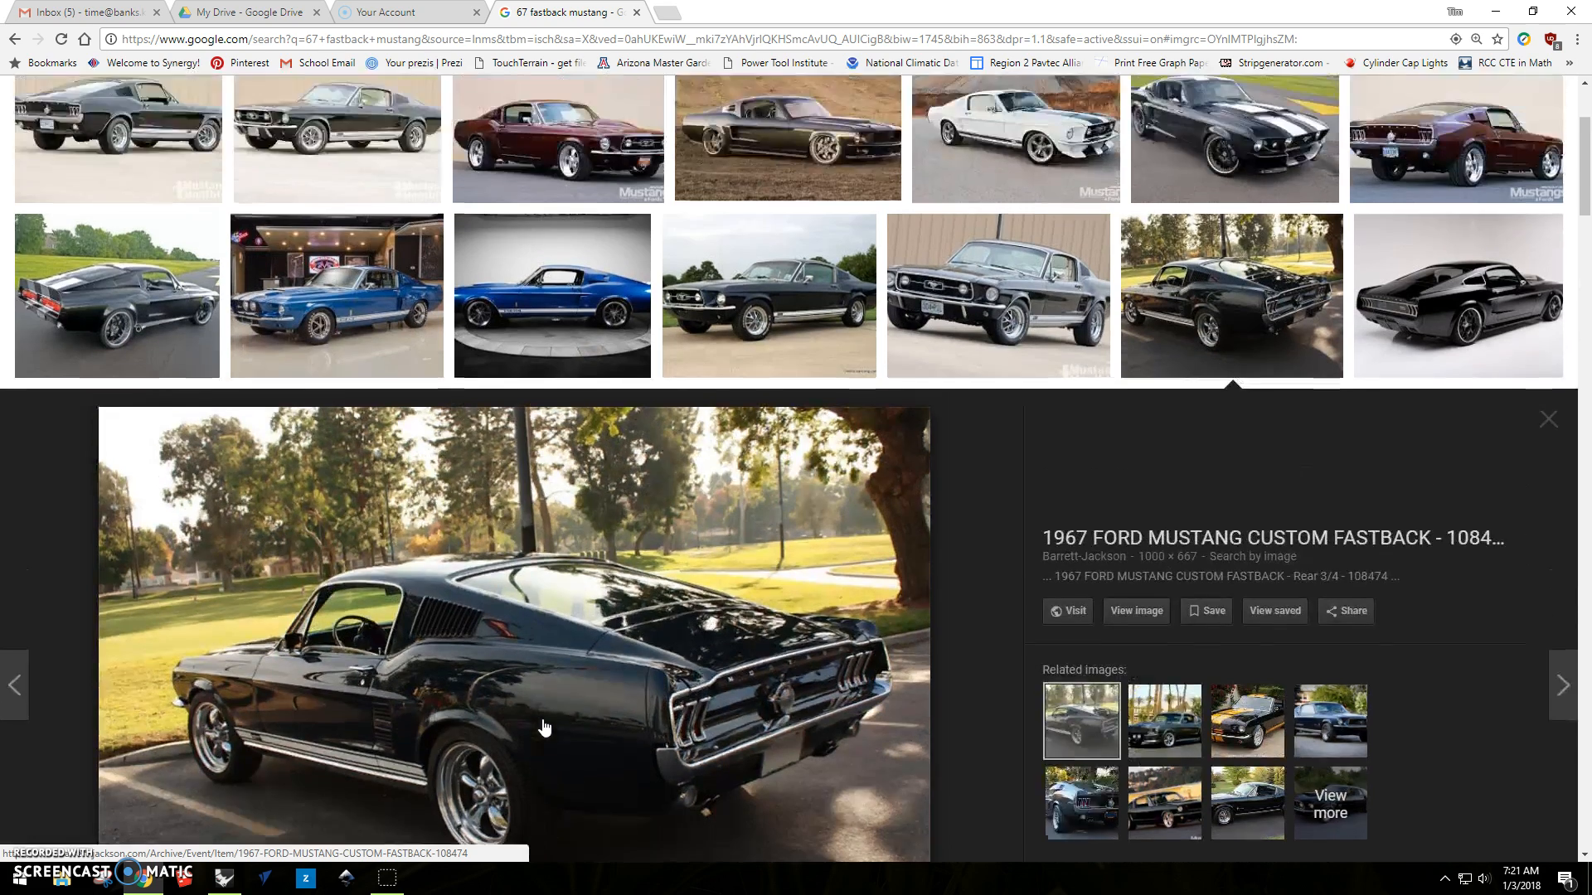
pyautogui.click(566, 433)
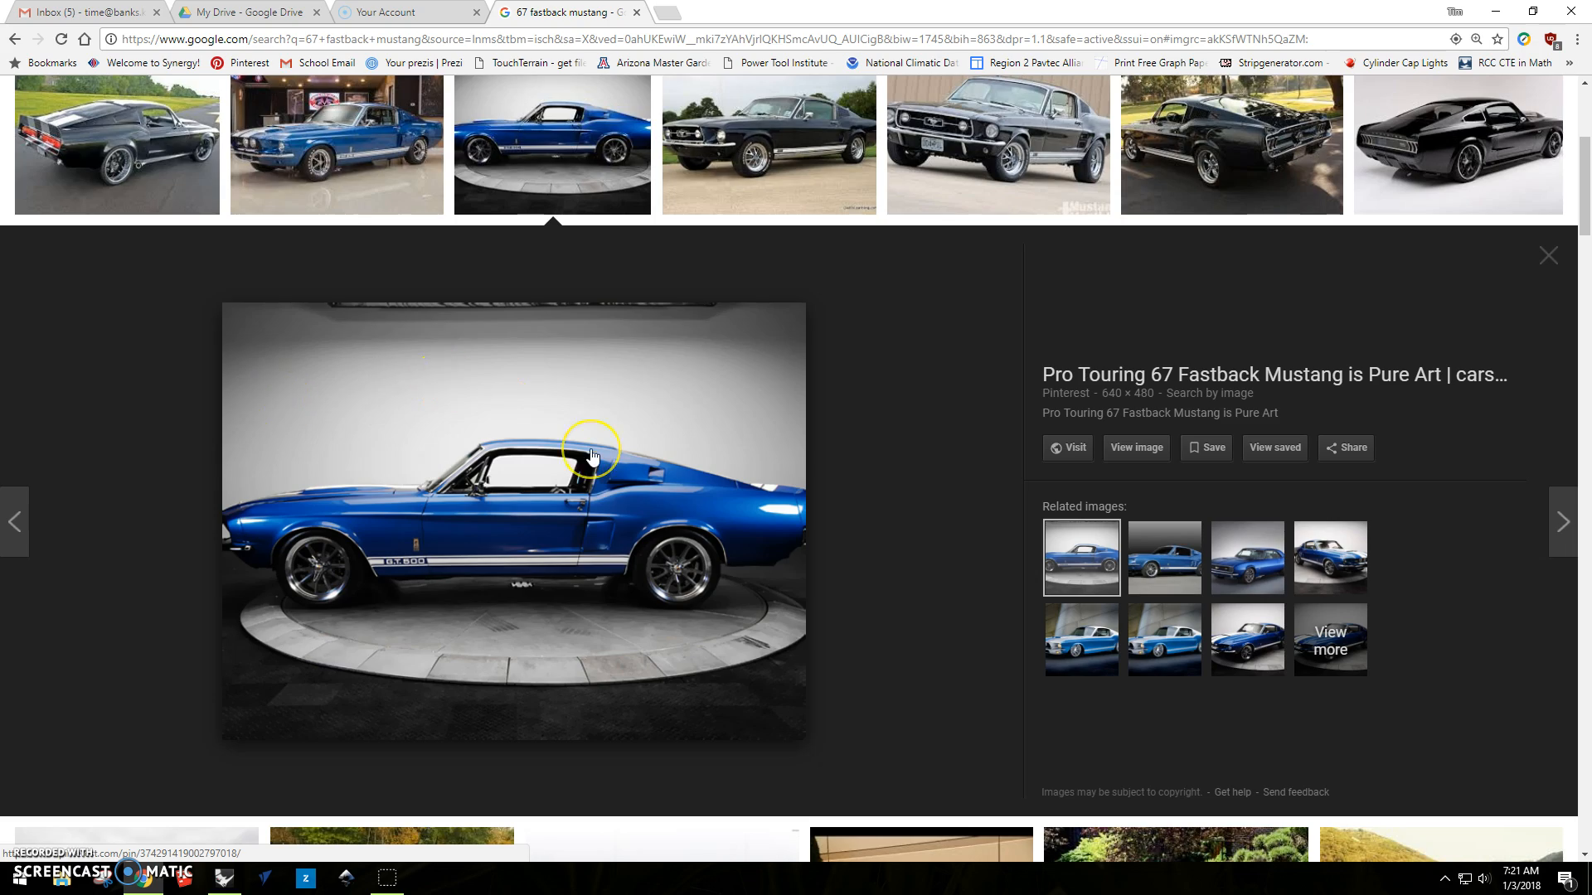
# Find the side-view photo of the dark blue 1967 Mustang and save it as a JPEG in the Documents folder.
pyautogui.scroll(-7, 591, 455)
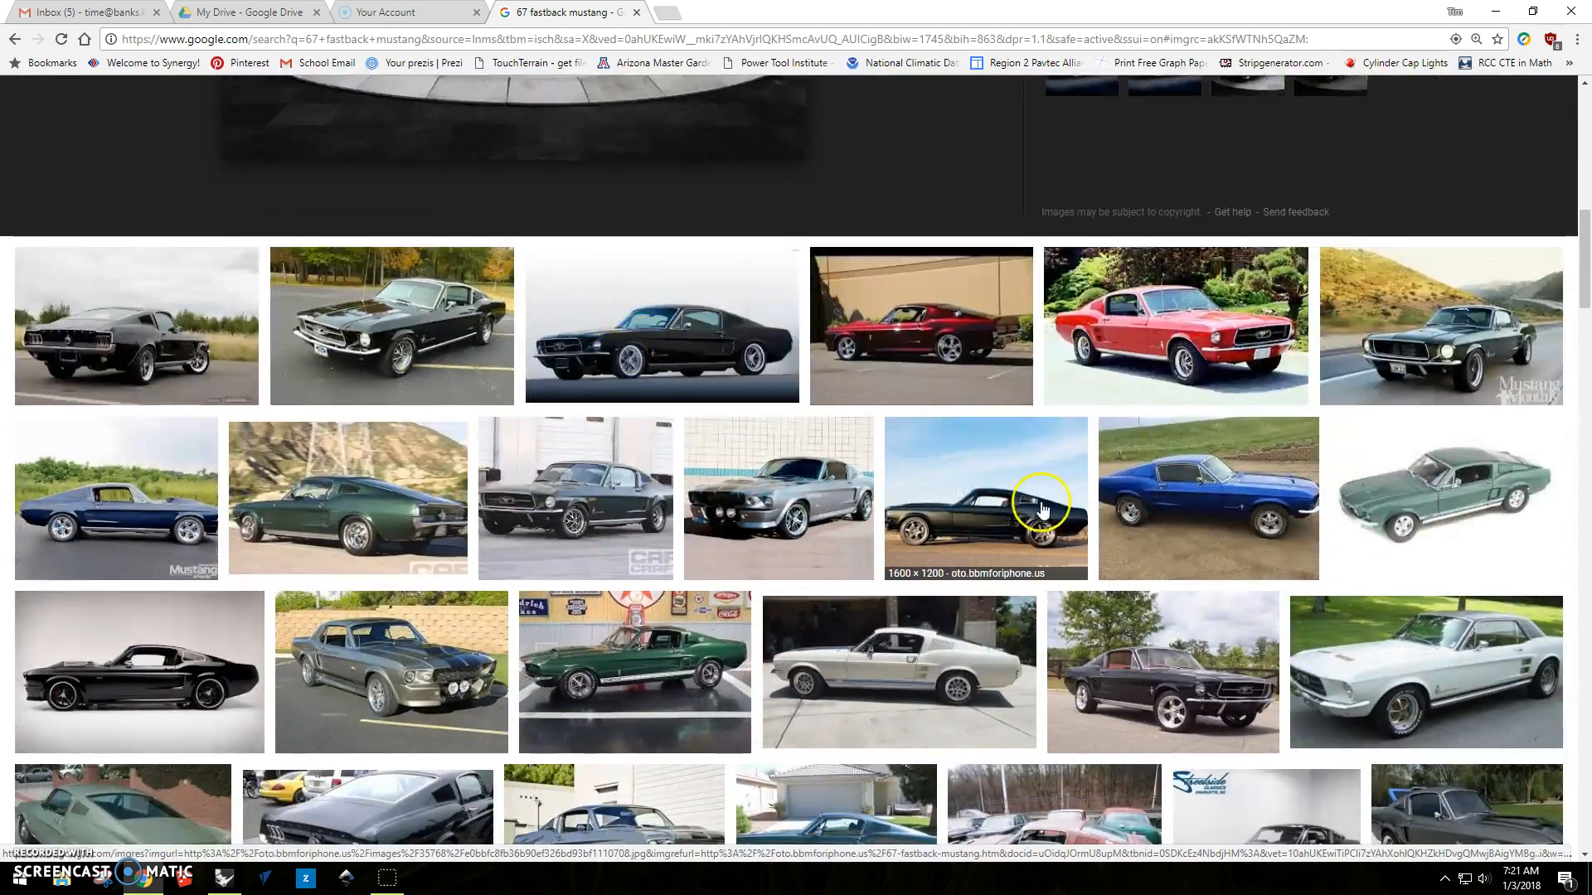
pyautogui.scroll(-1, 1041, 522)
pyautogui.click(74, 384)
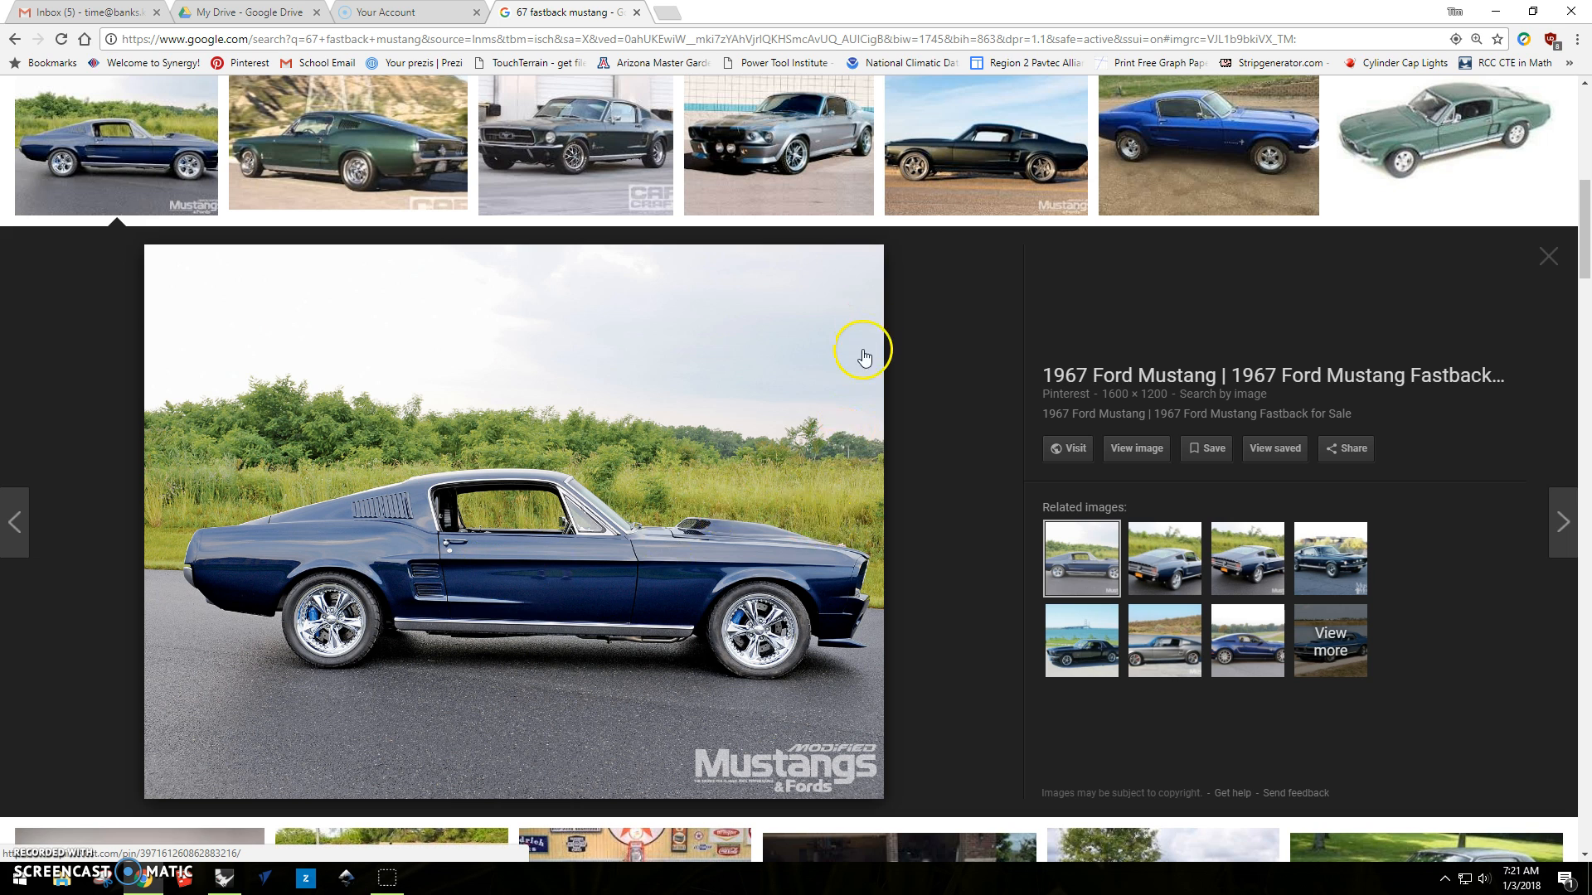
pyautogui.rightClick(578, 548)
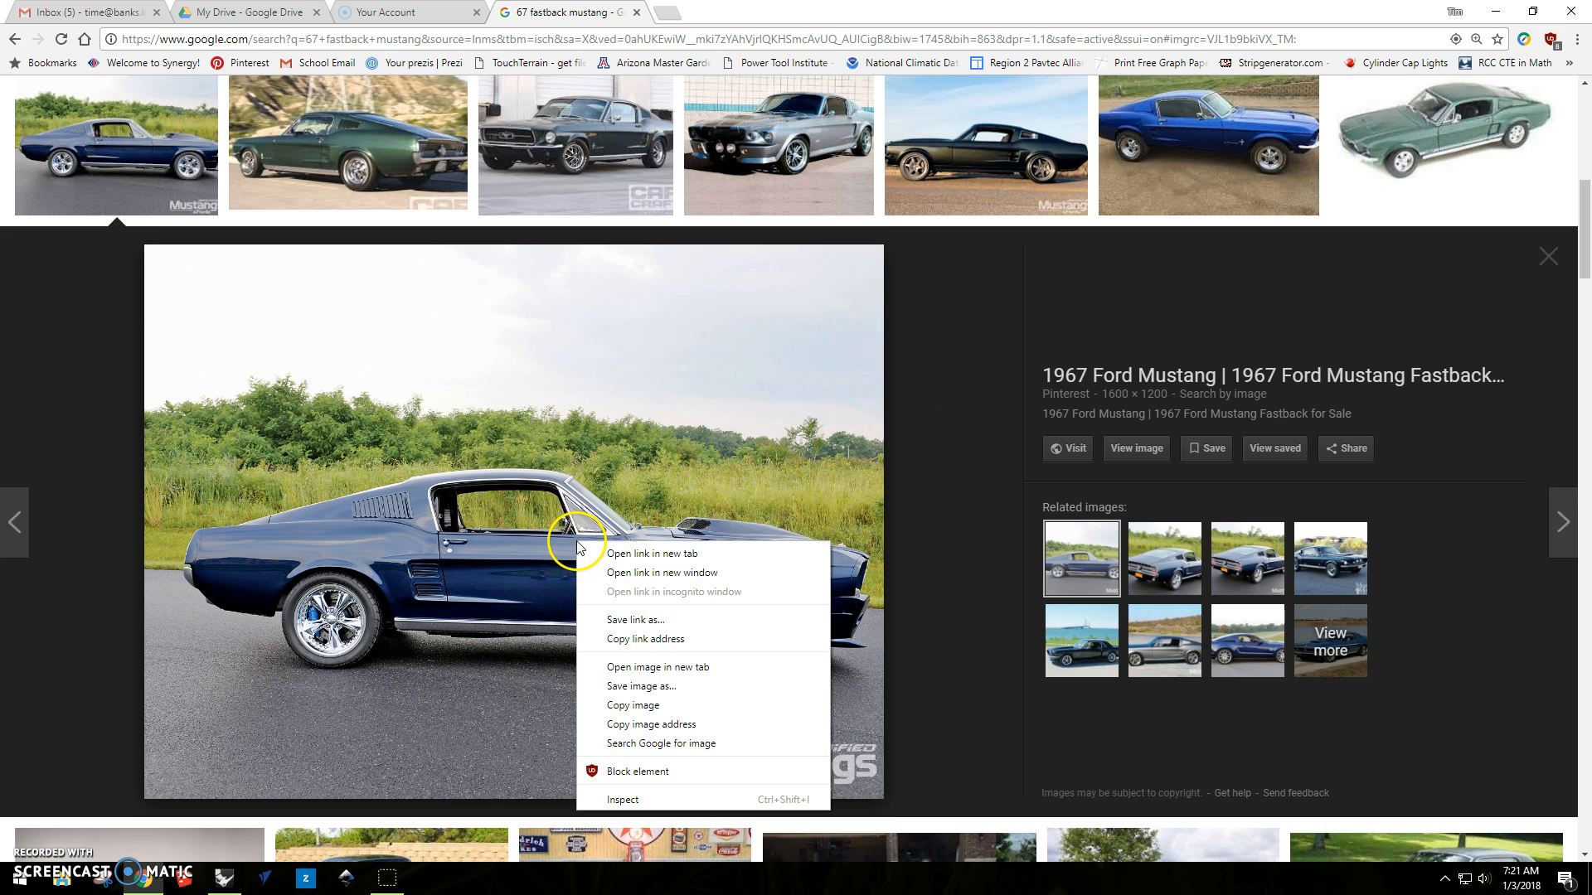
pyautogui.click(641, 686)
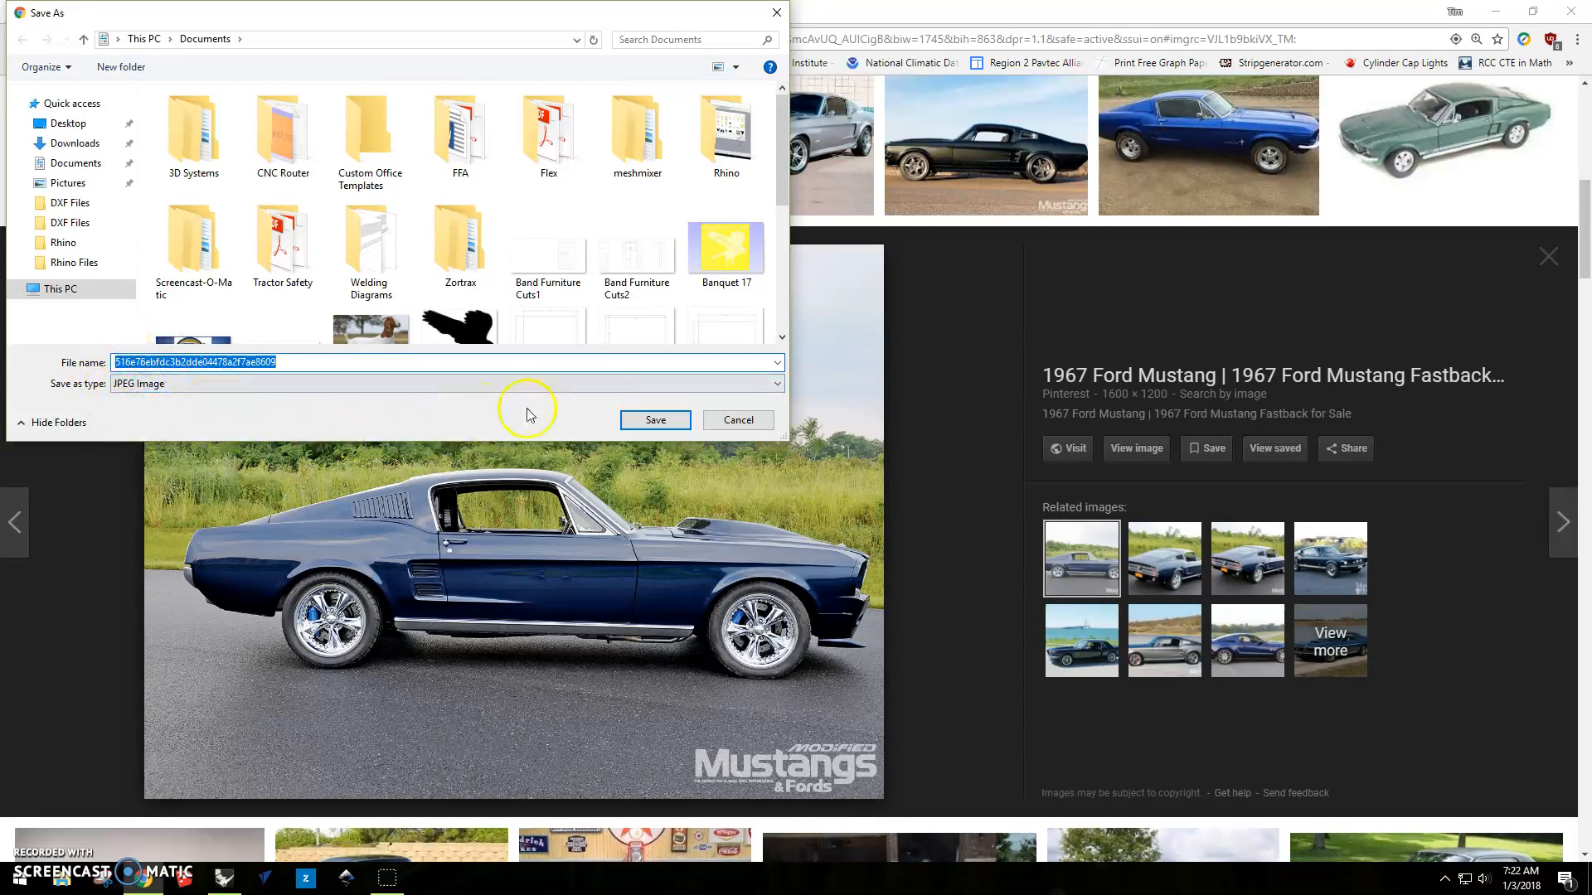
pyautogui.click(639, 422)
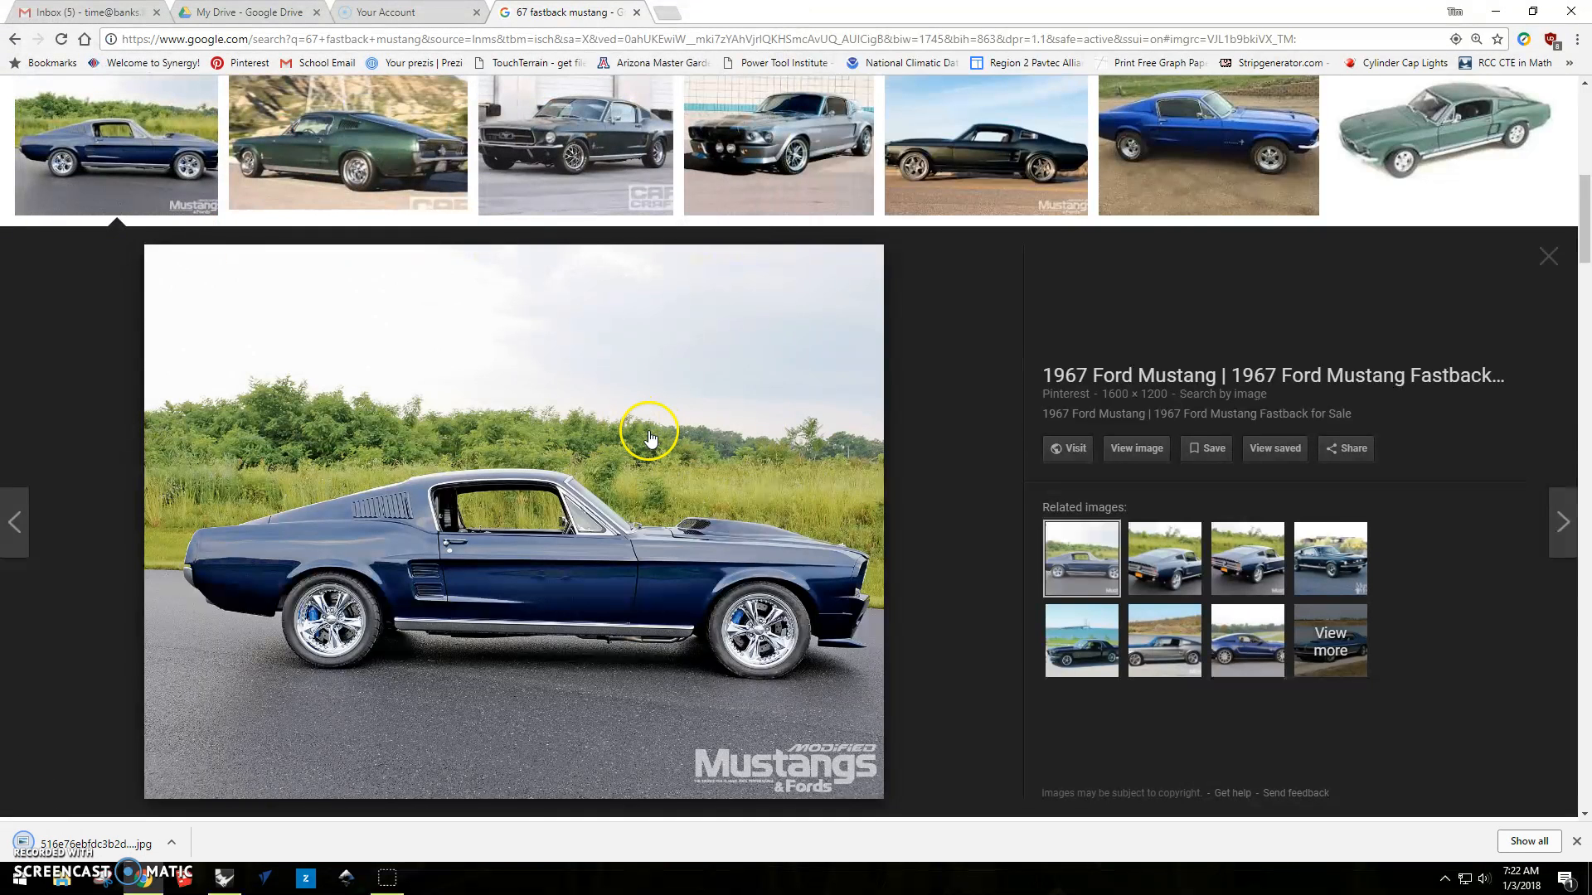
# Switch to Rhino and open the saved blue Mustang photo from Documents with the BackgroundBitmap command.
pyautogui.click(1496, 16)
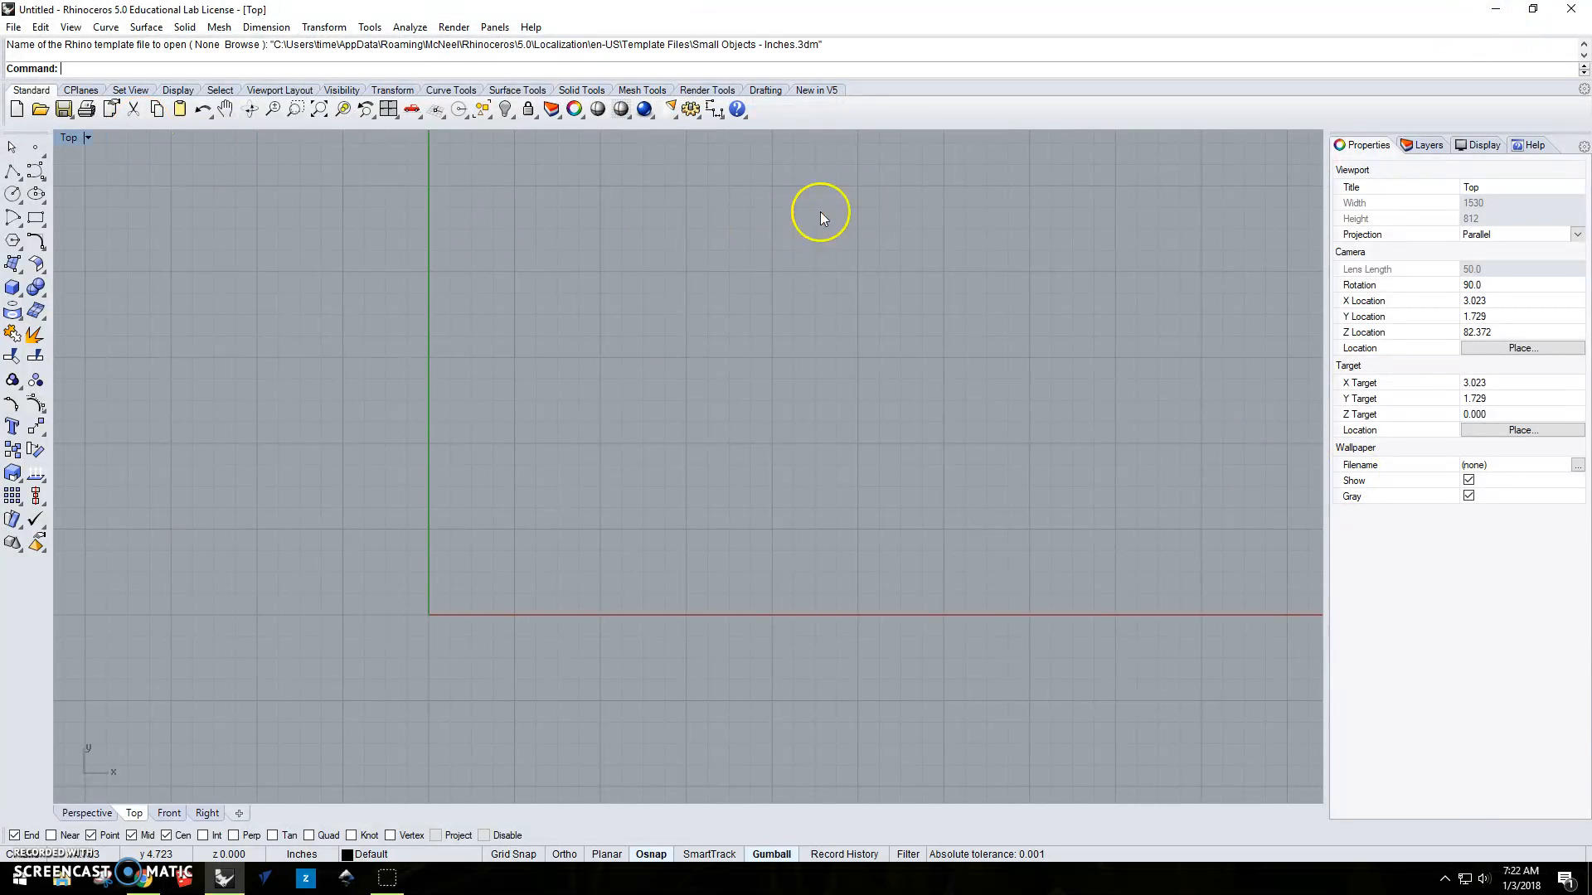
pyautogui.write('BackgroundBitmap')
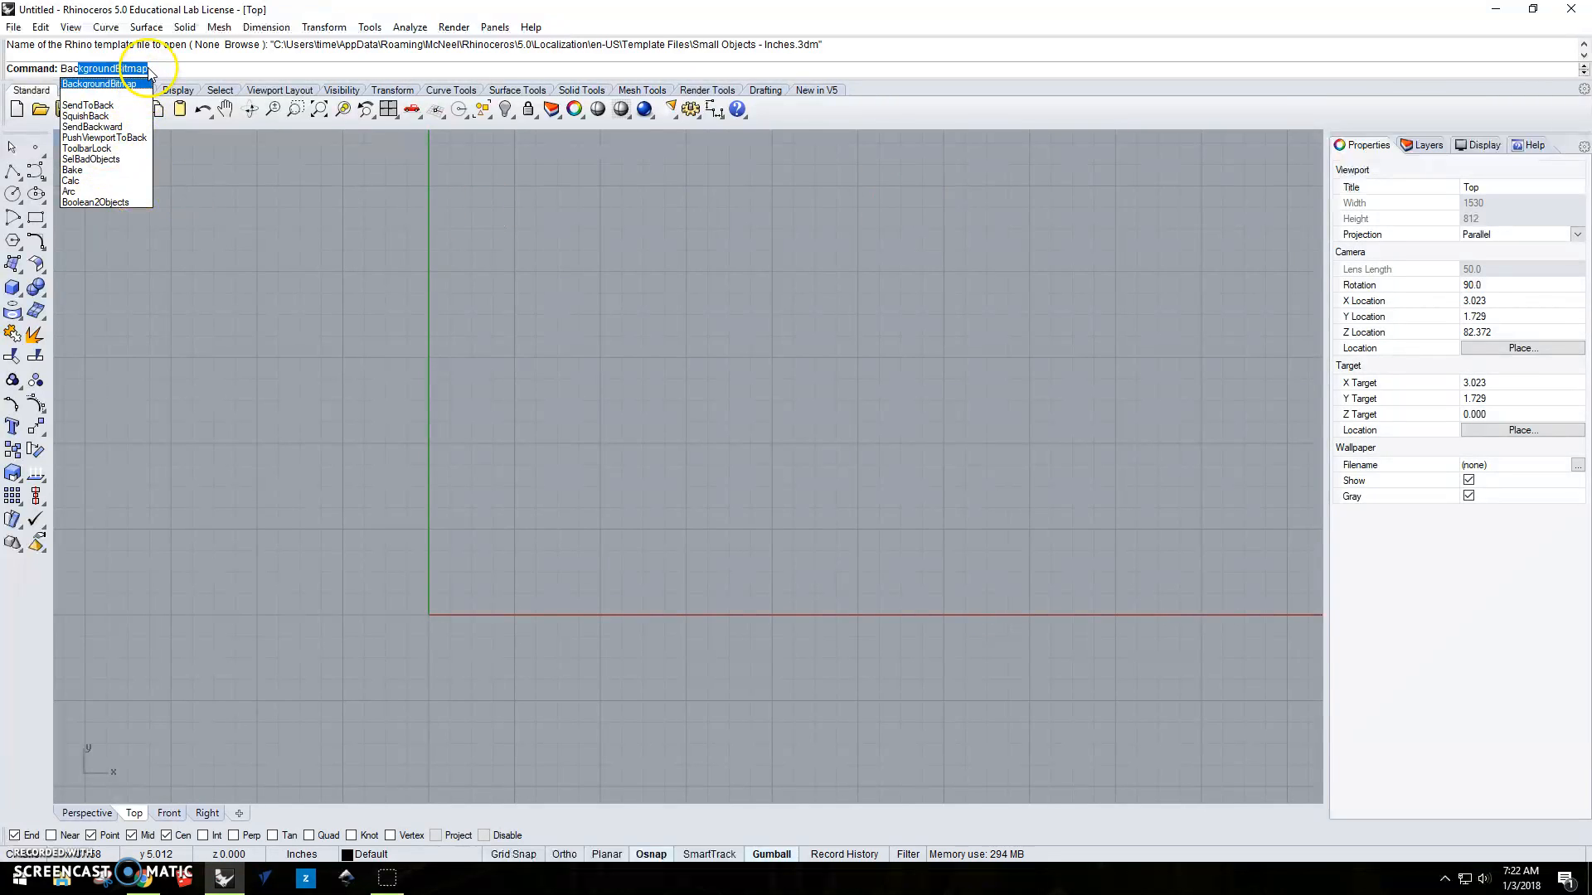
pyautogui.click(133, 76)
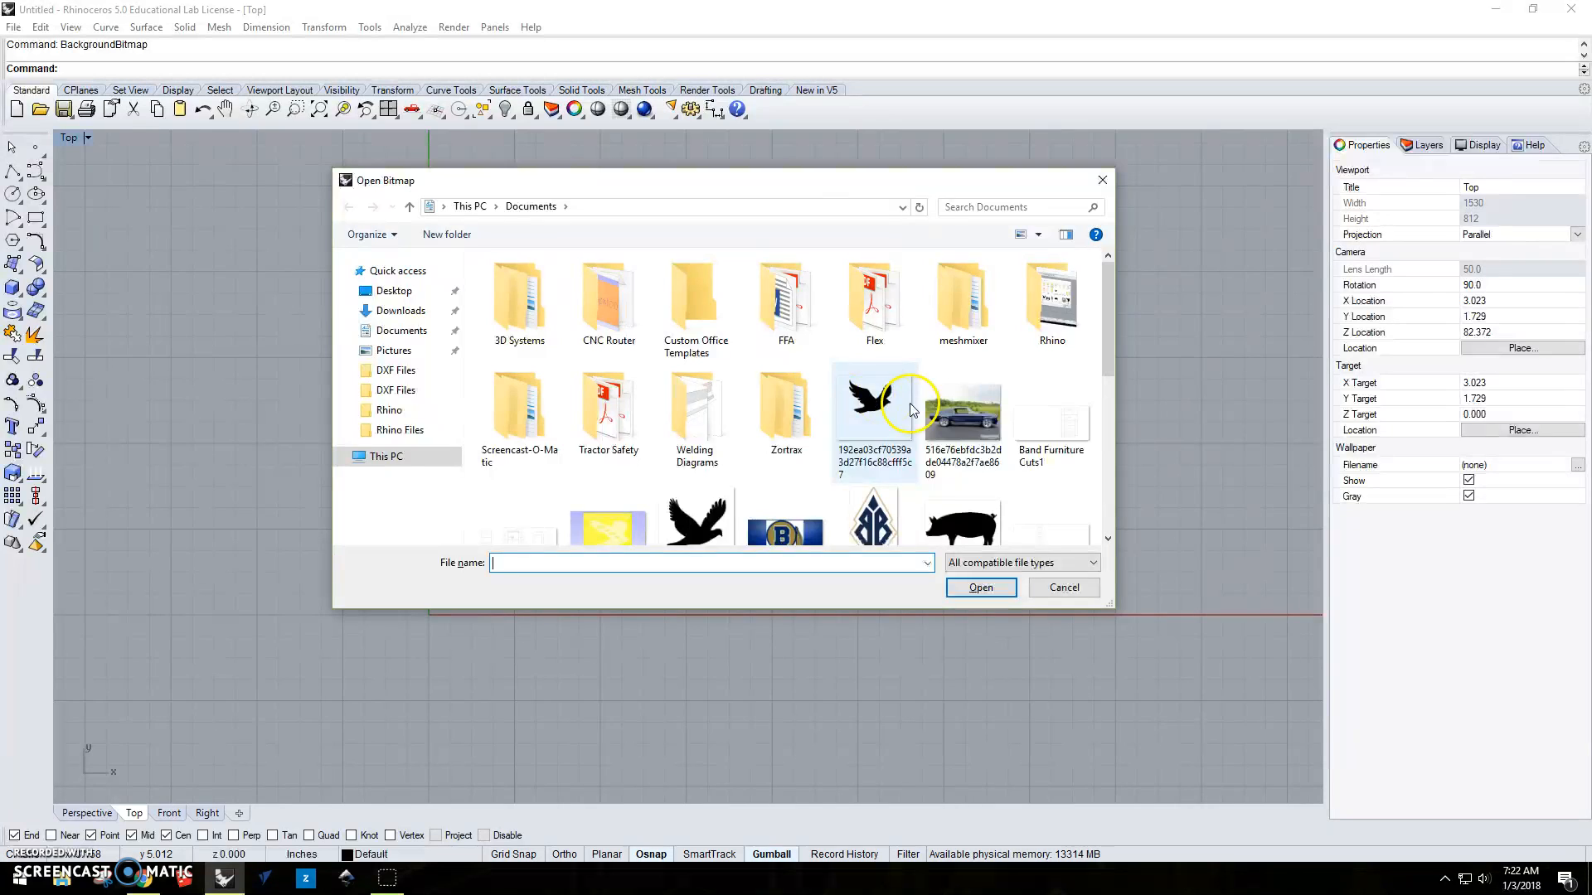
pyautogui.scroll(-4, 921, 390)
pyautogui.scroll(2, 970, 341)
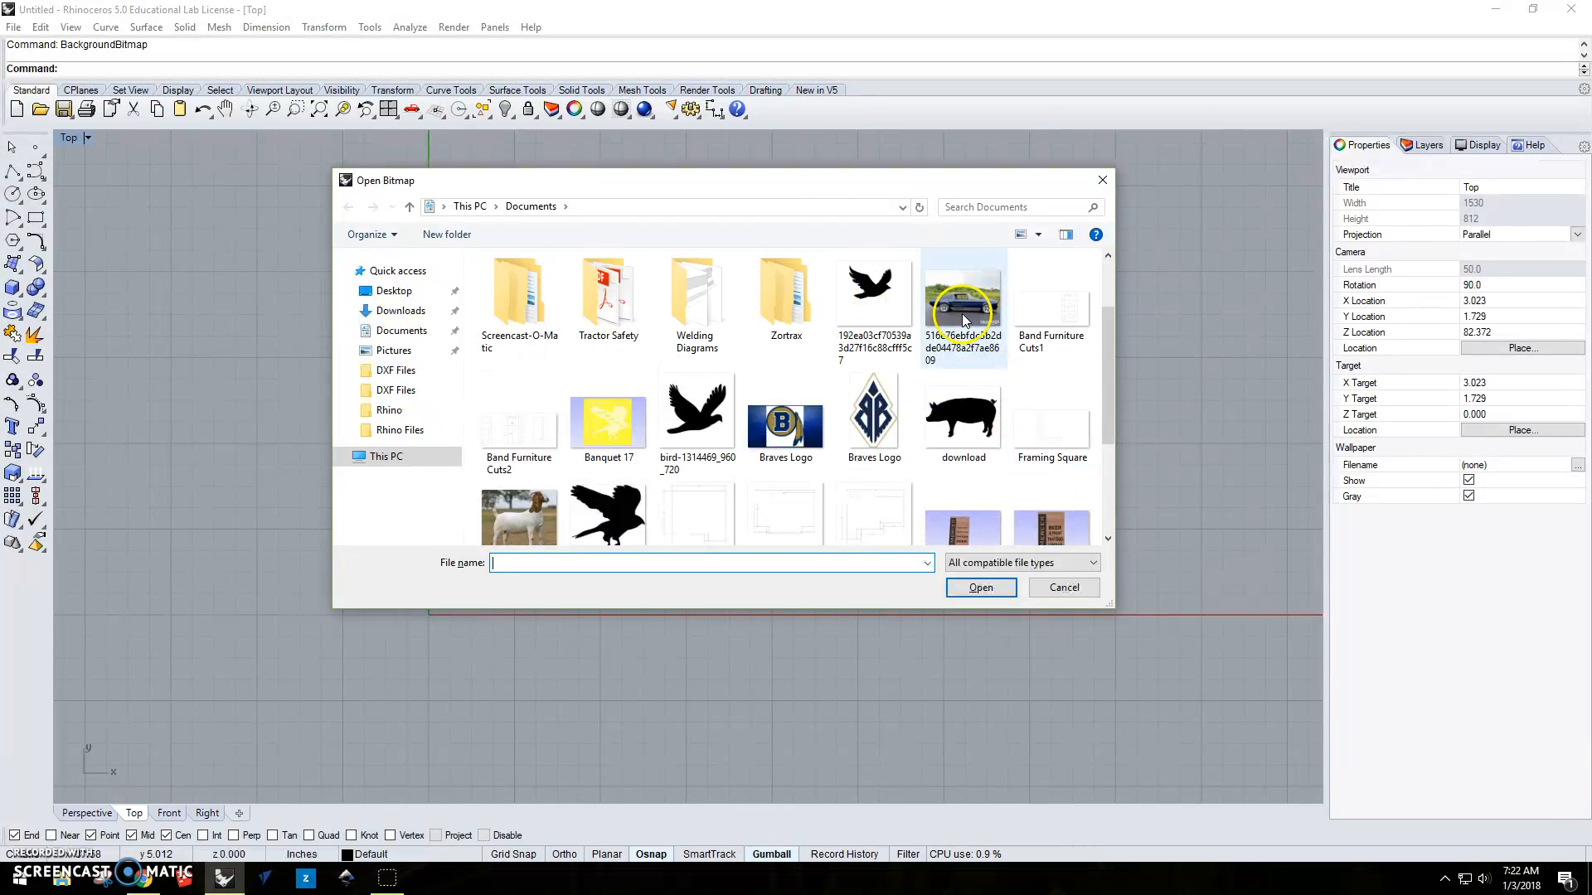
pyautogui.doubleClick(961, 300)
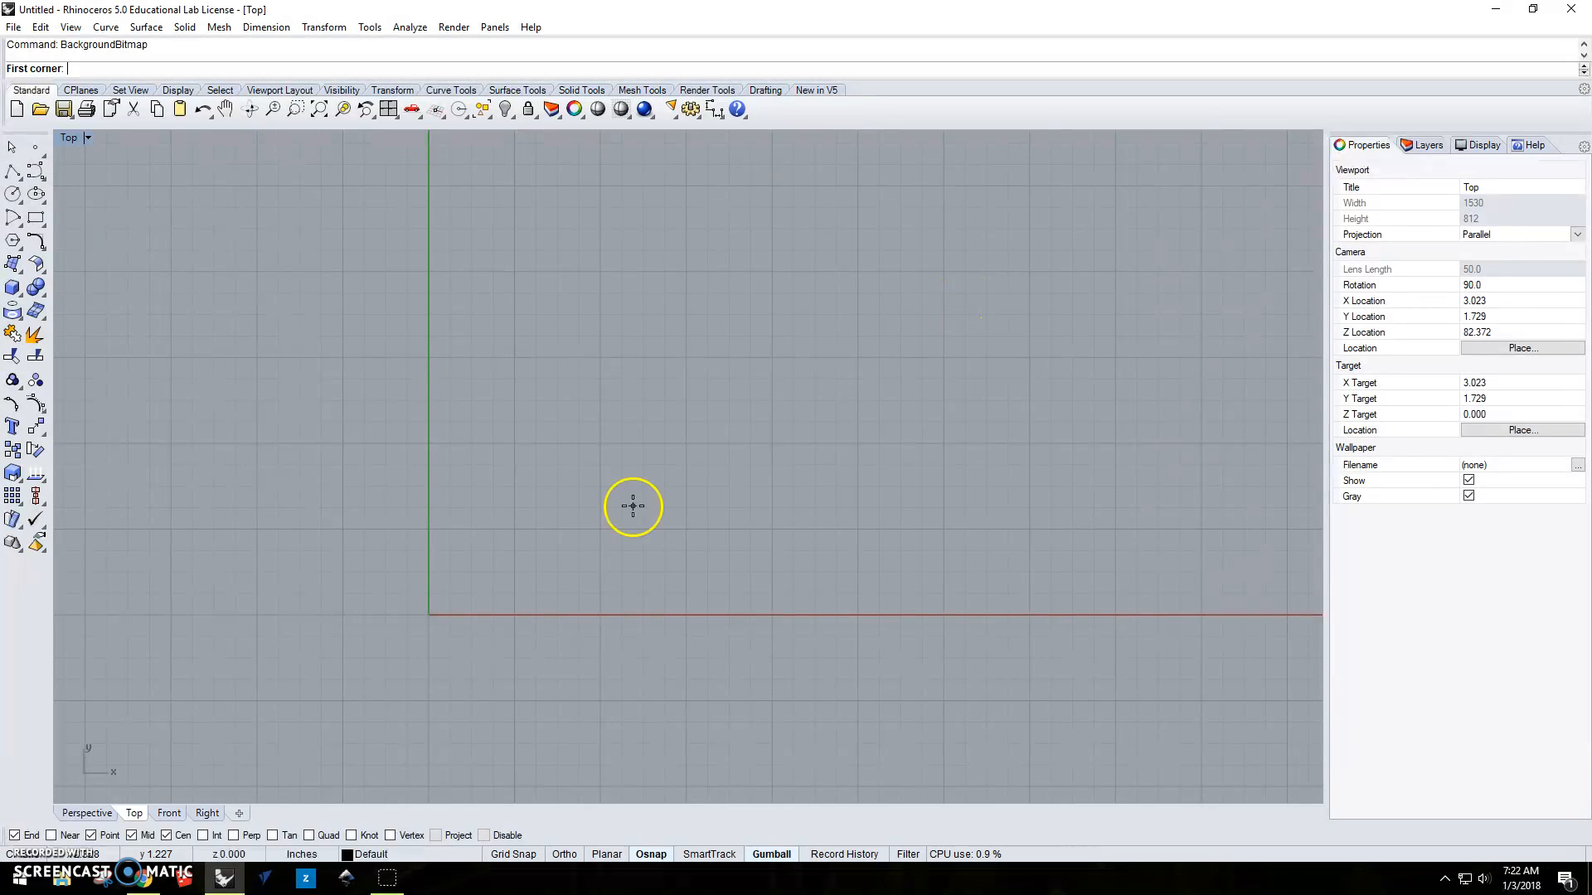
# Place the background bitmap in the Top view from the origin, about 7 inches wide, and finish the command.
pyautogui.click(429, 615)
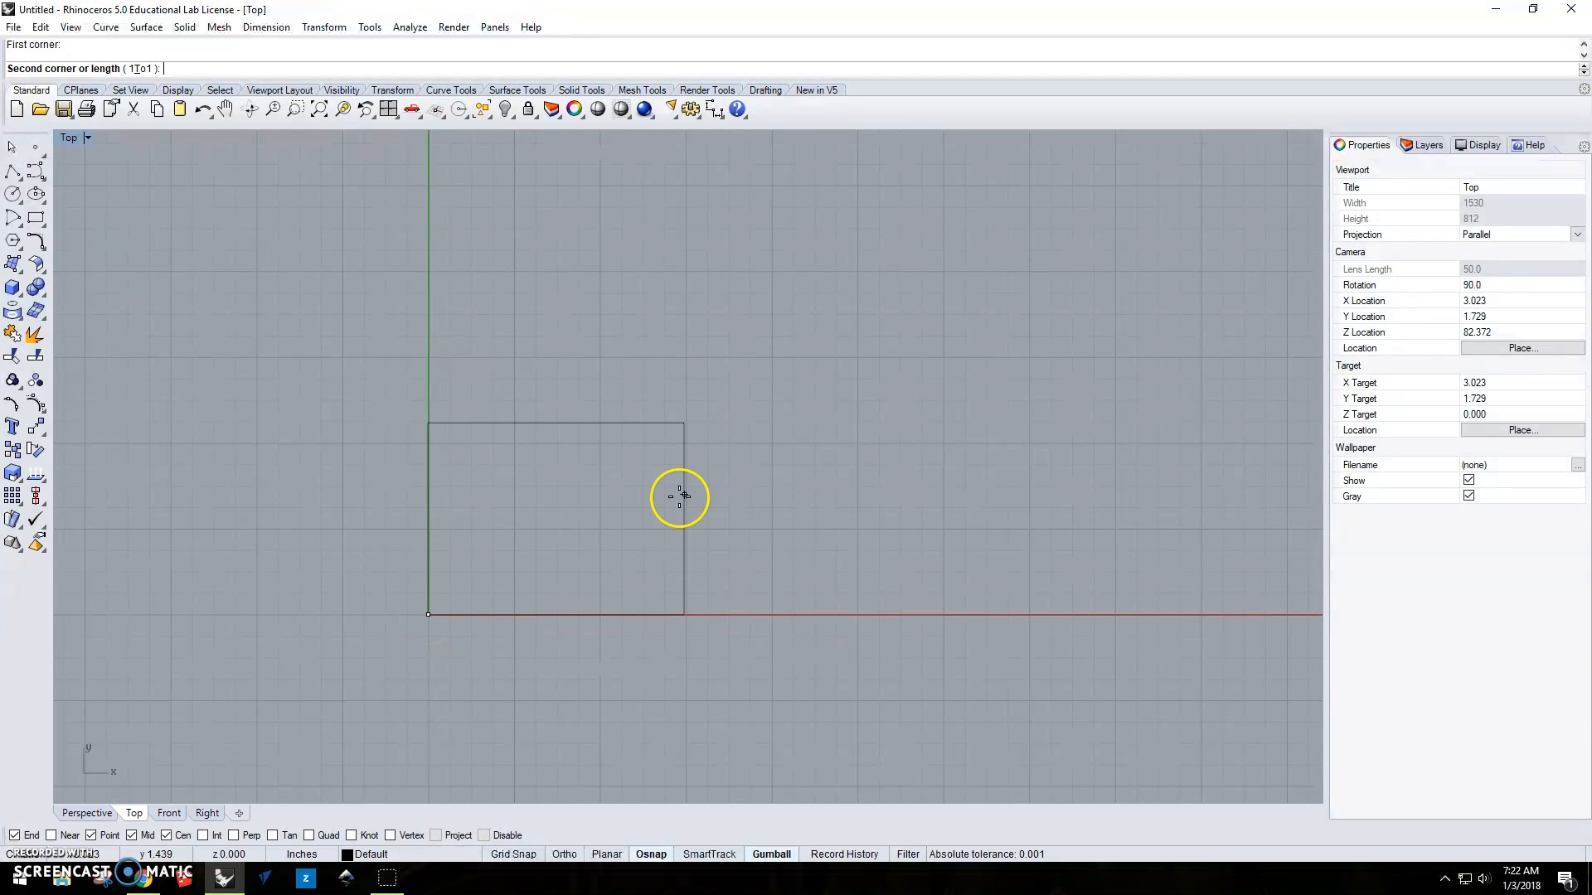
pyautogui.scroll(-2, 935, 409)
pyautogui.moveTo(935, 409); pyautogui.dragTo(799, 486, button='right')
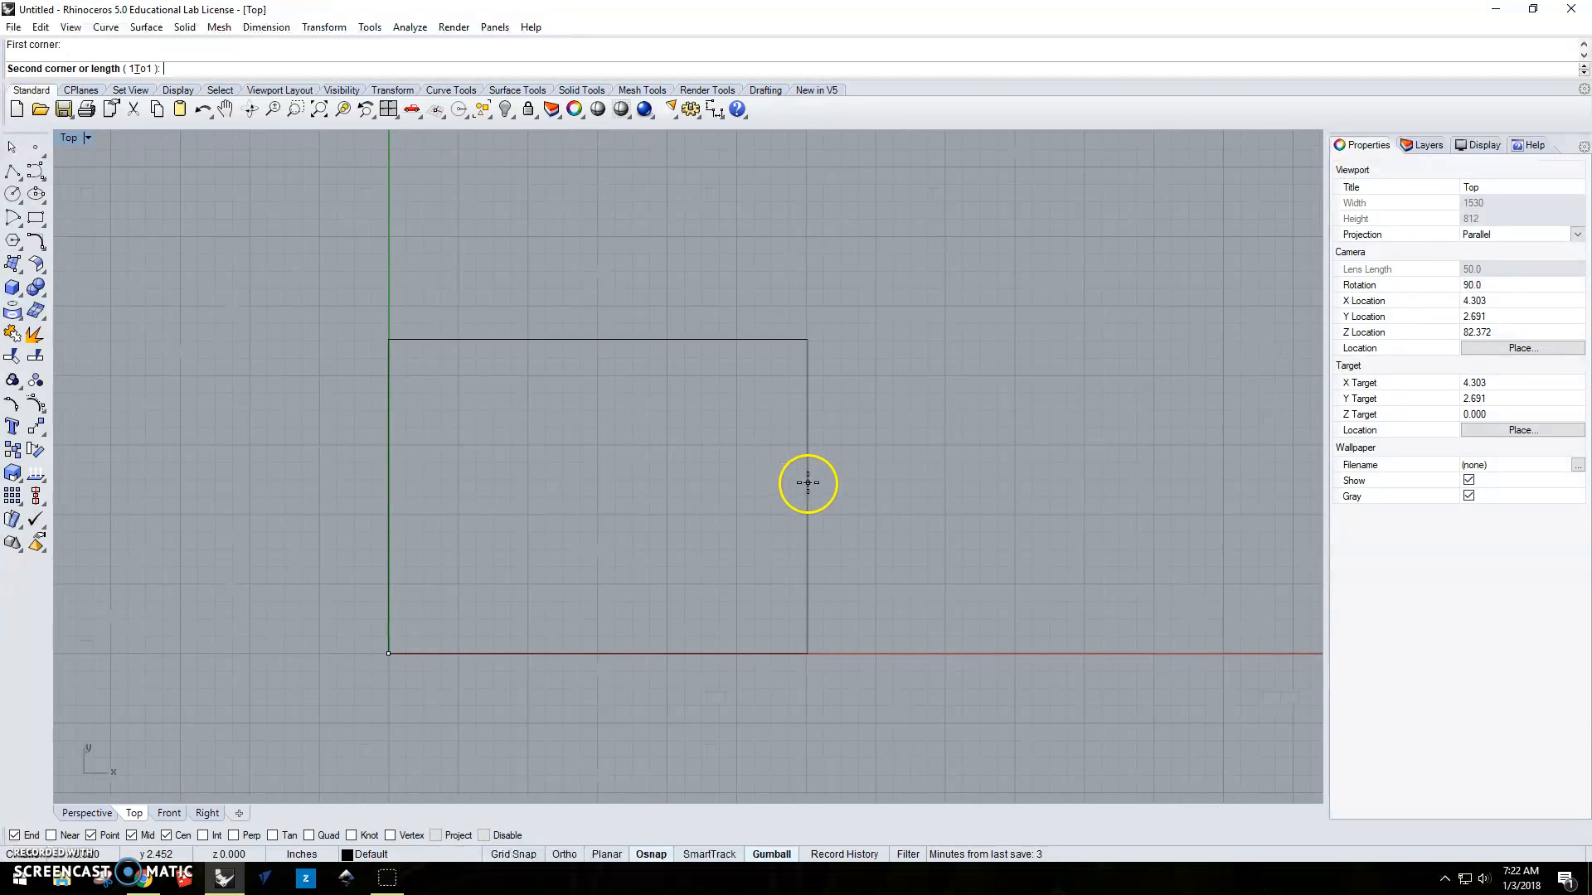
pyautogui.click(875, 461)
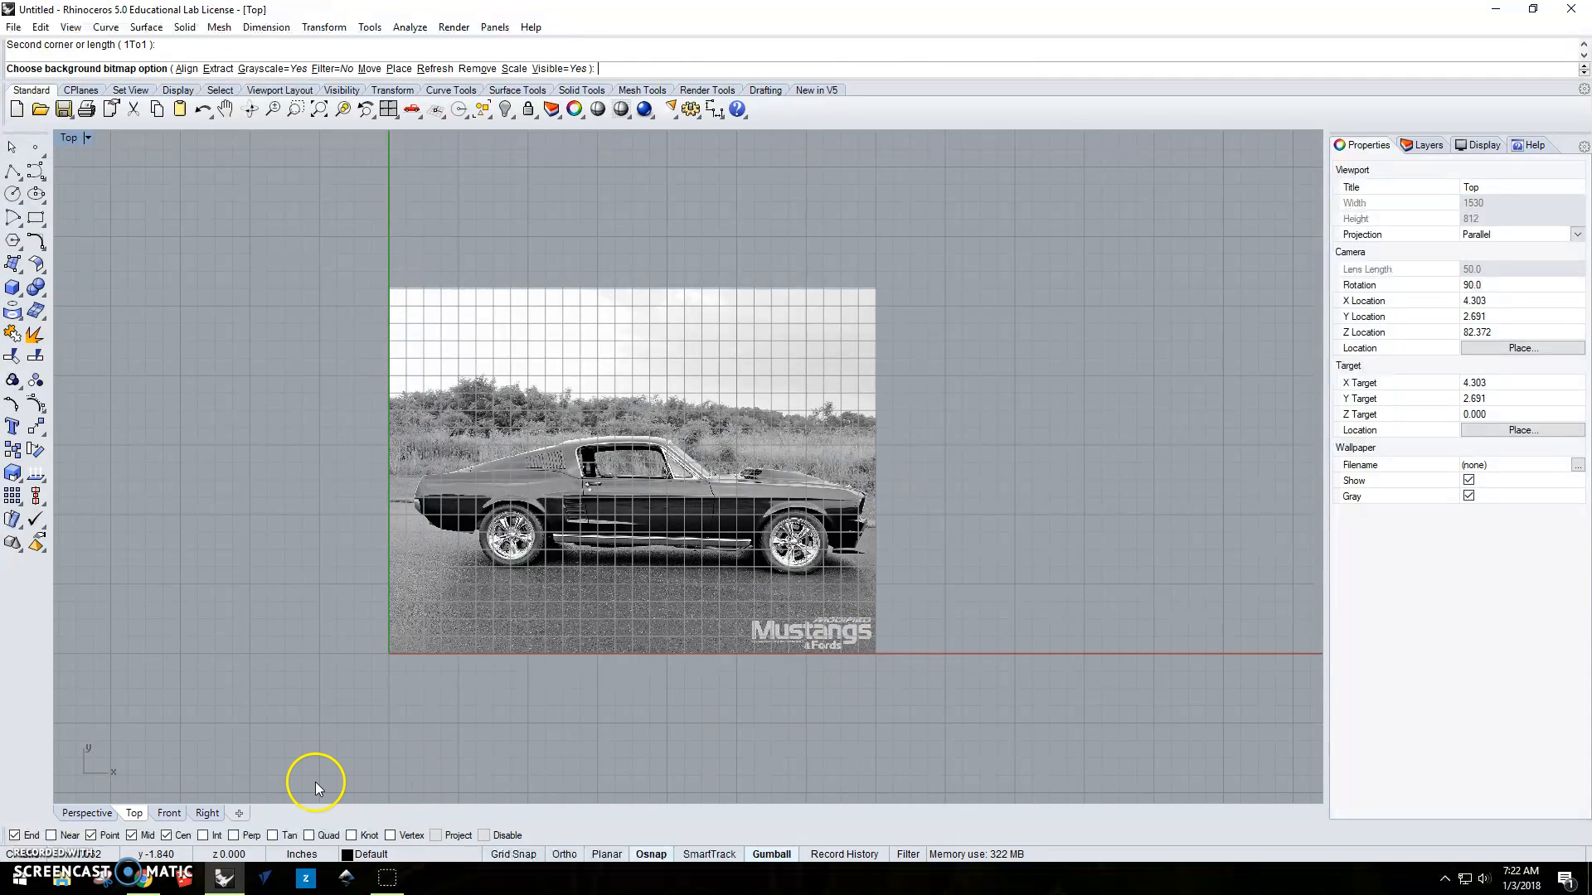
pyautogui.scroll(2, 556, 610)
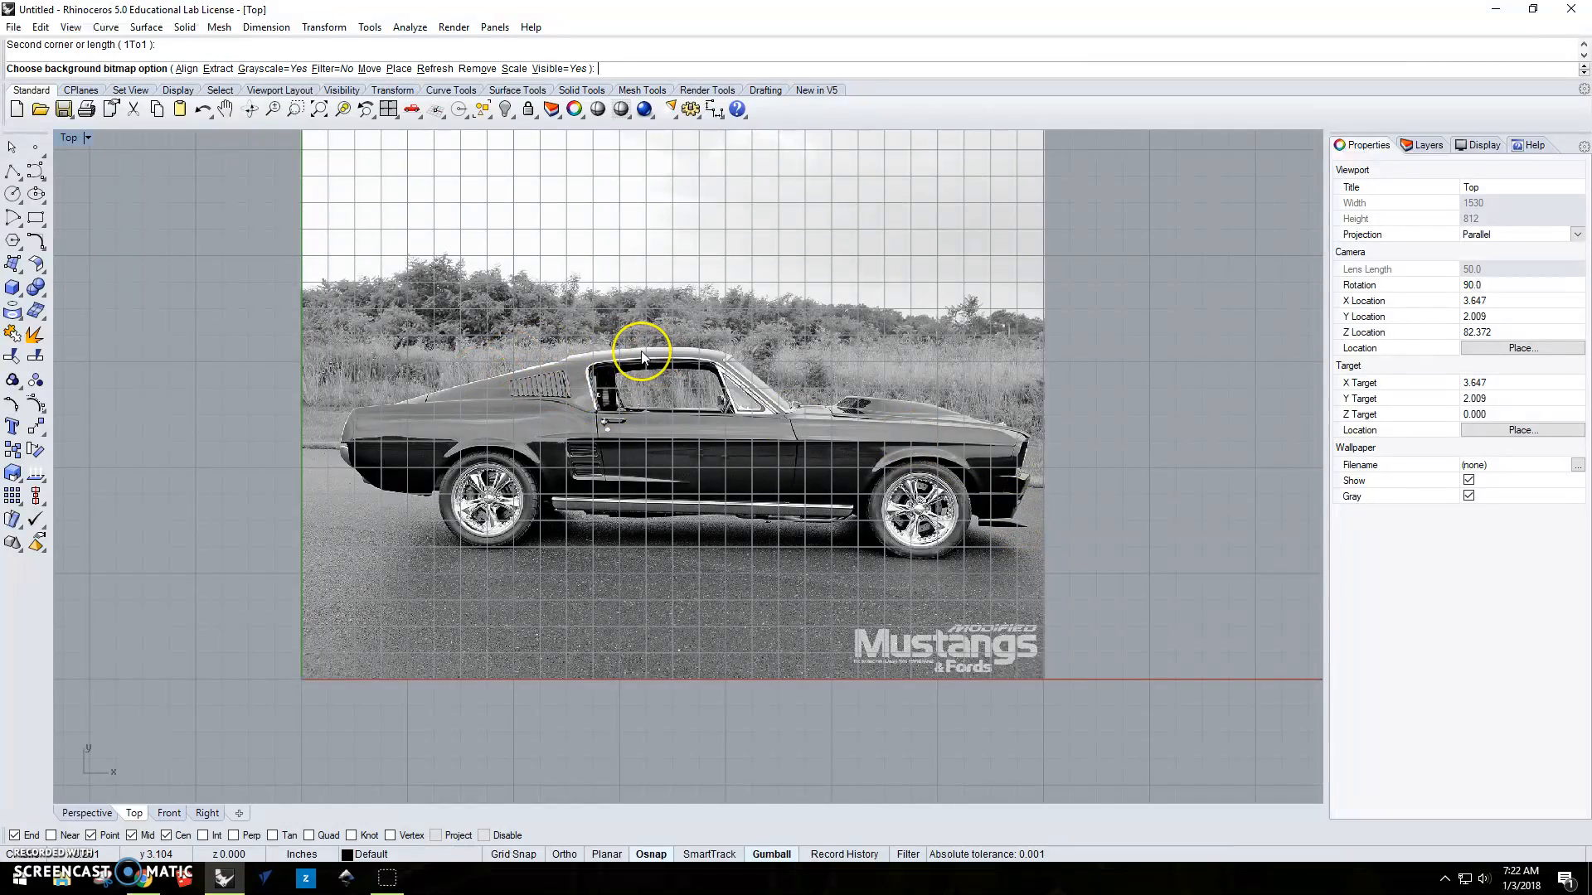
pyautogui.scroll(4, 642, 357)
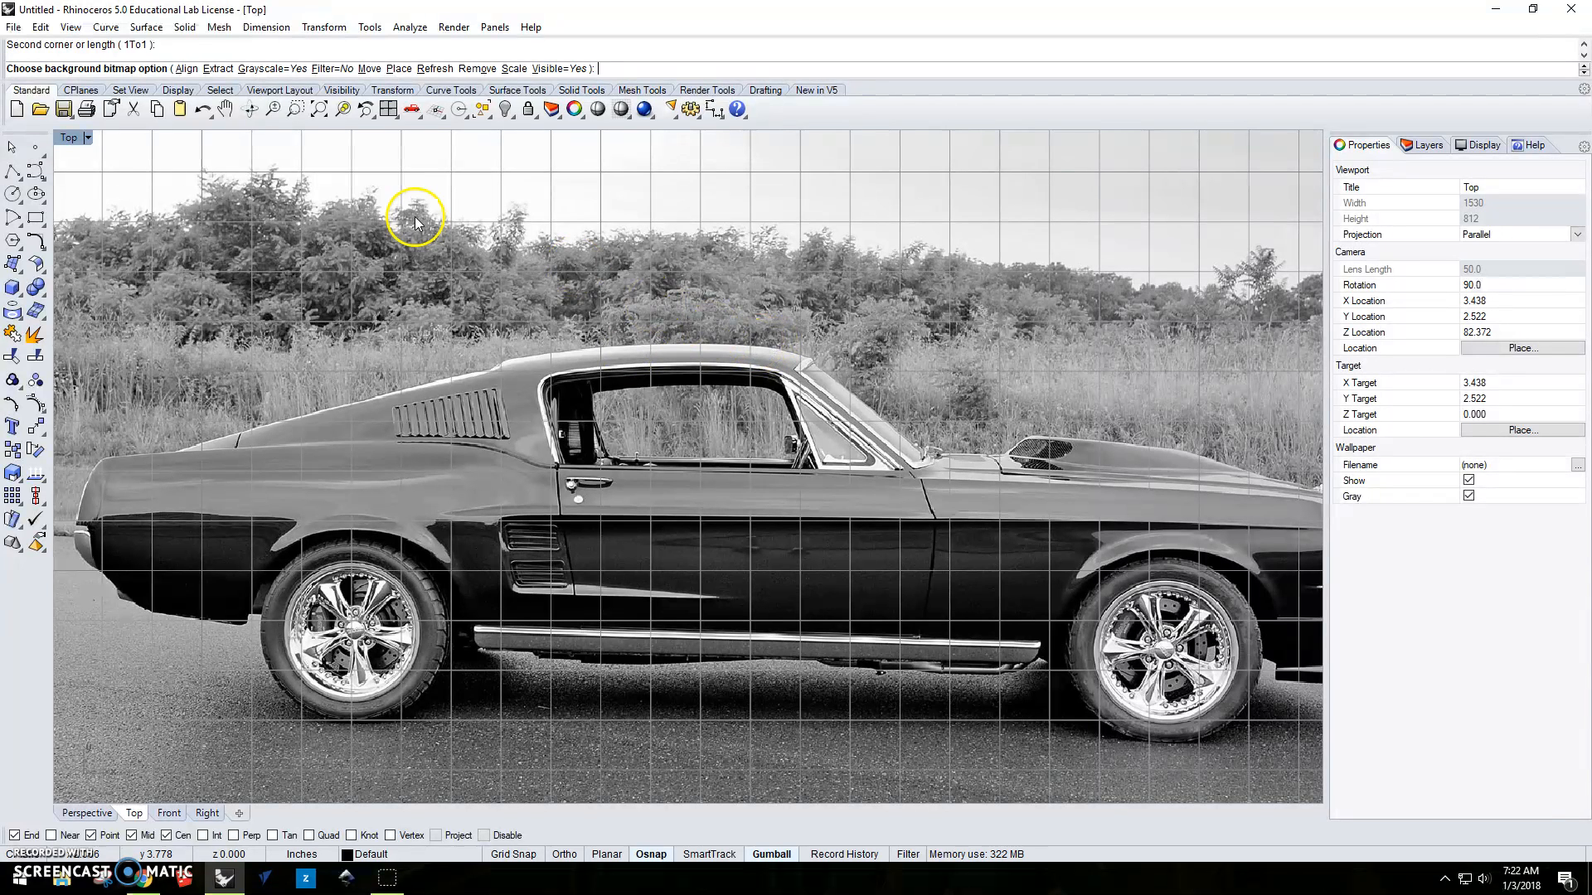
pyautogui.press('Return')
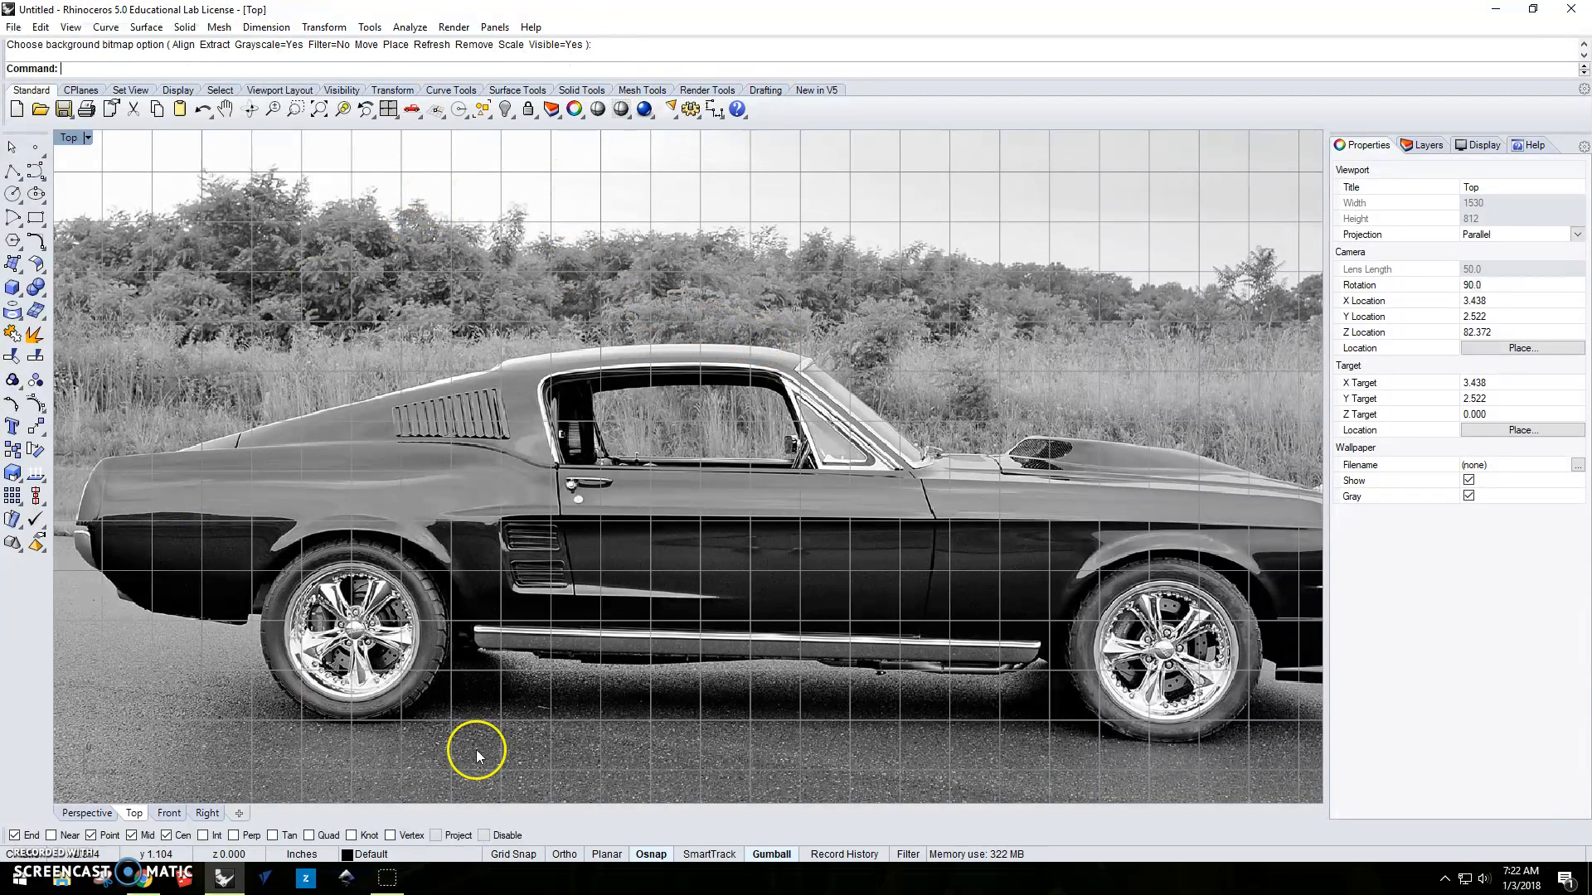
pyautogui.scroll(-2, 570, 491)
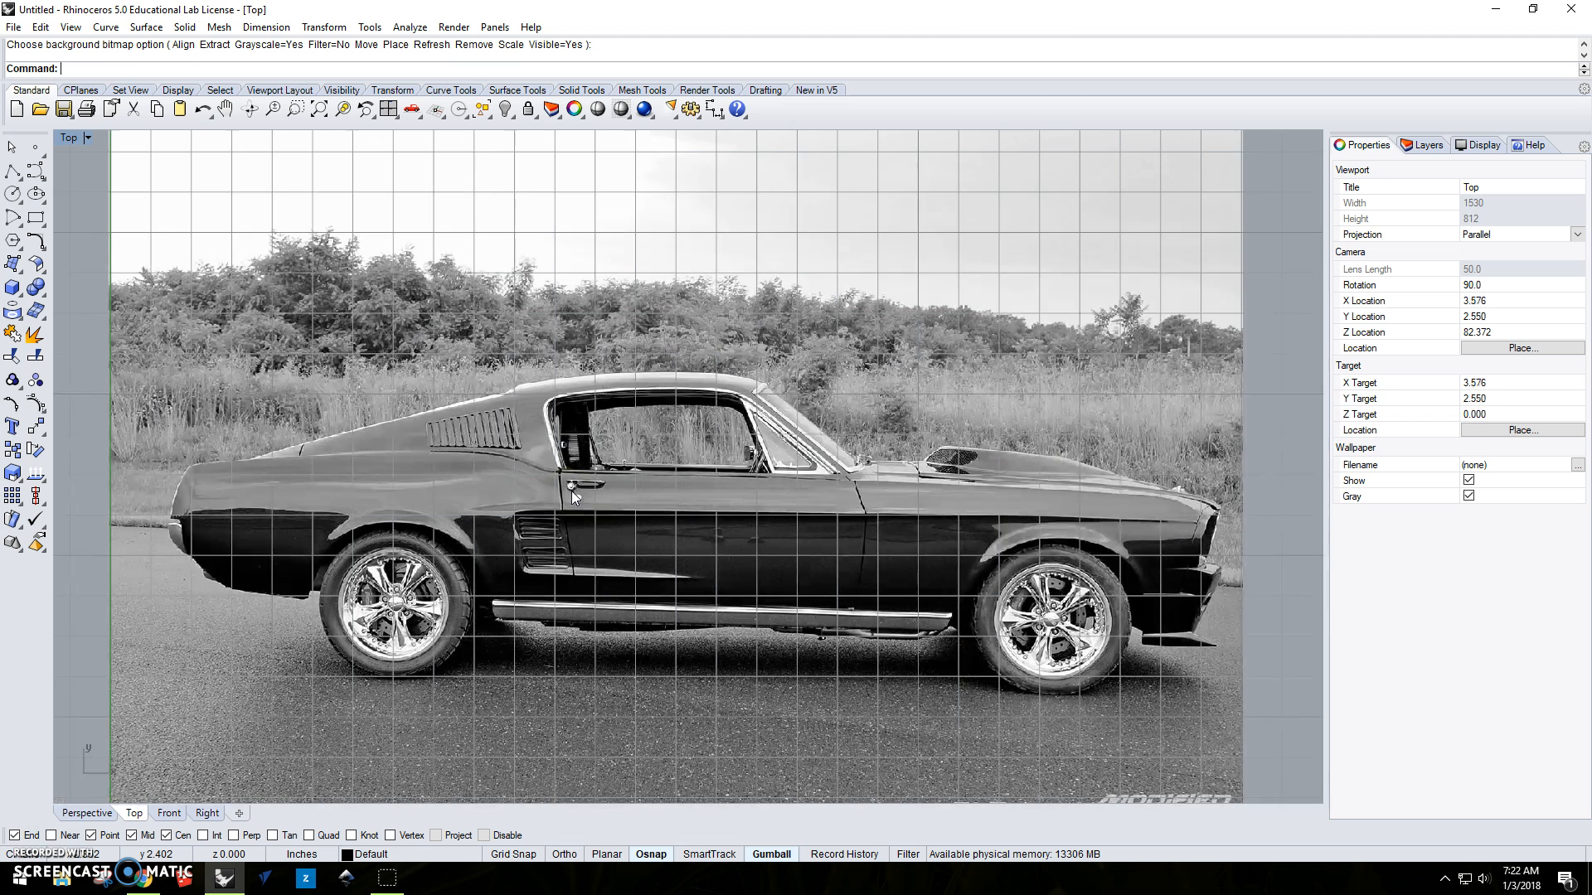
pyautogui.click(645, 472)
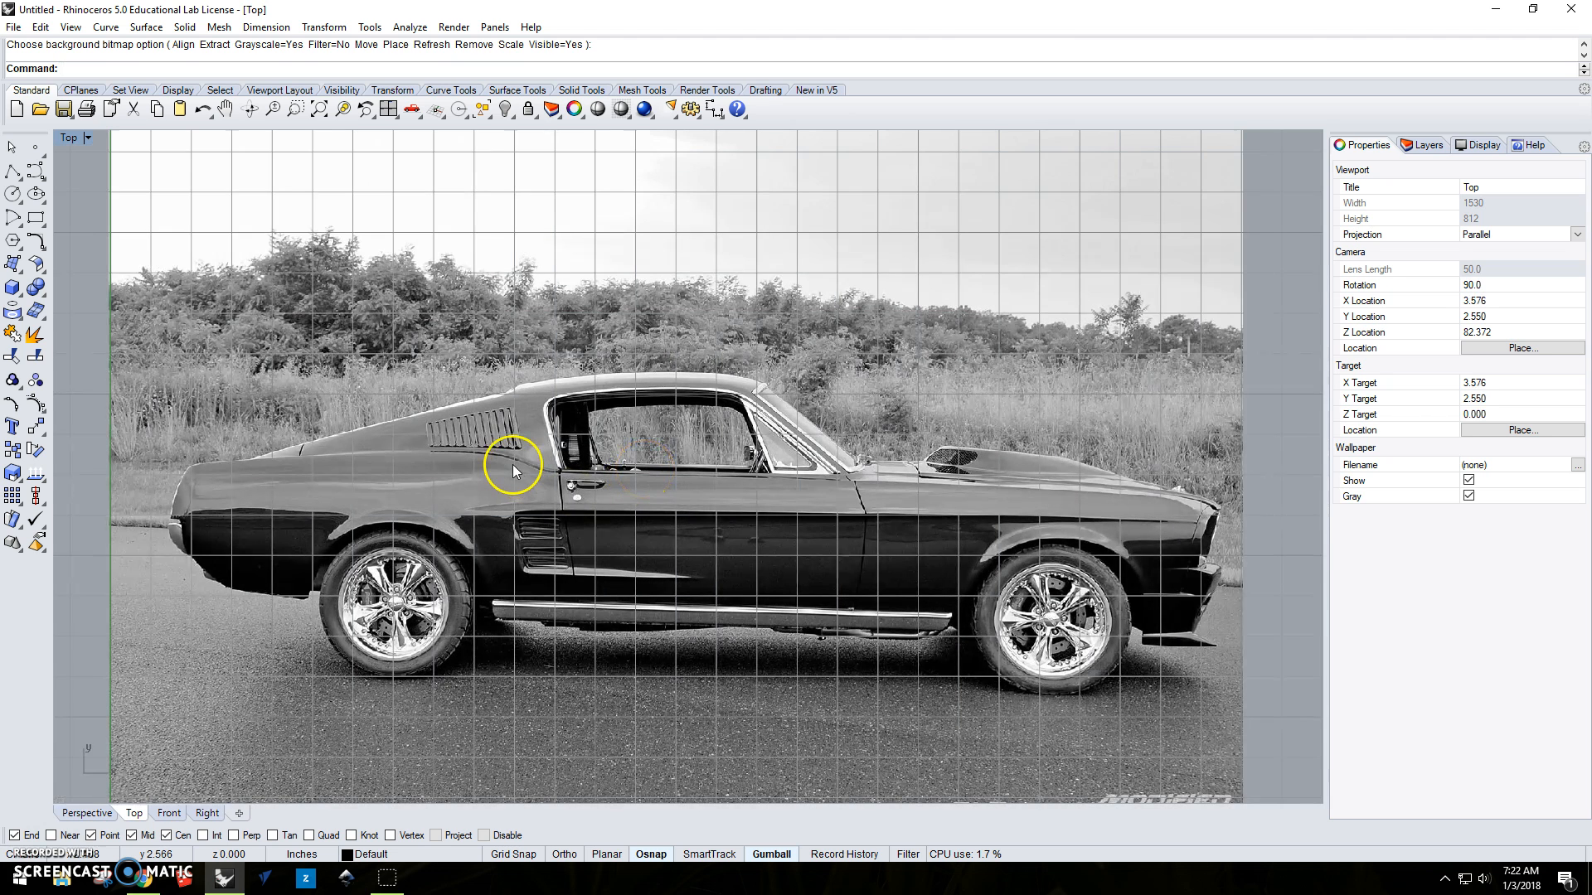
pyautogui.click(44, 177)
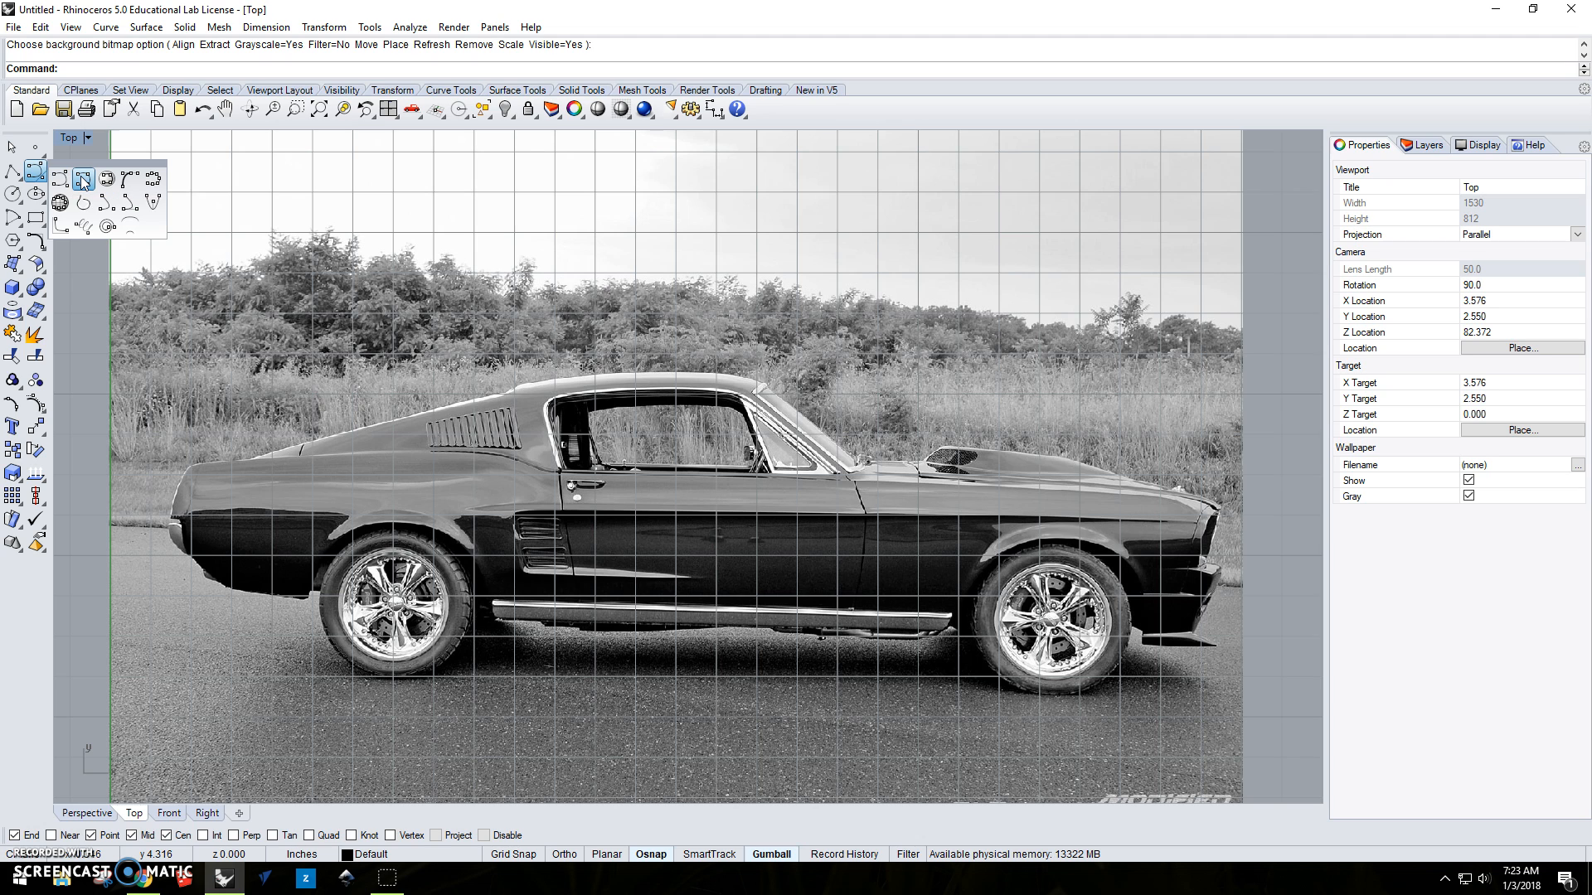
pyautogui.click(14, 171)
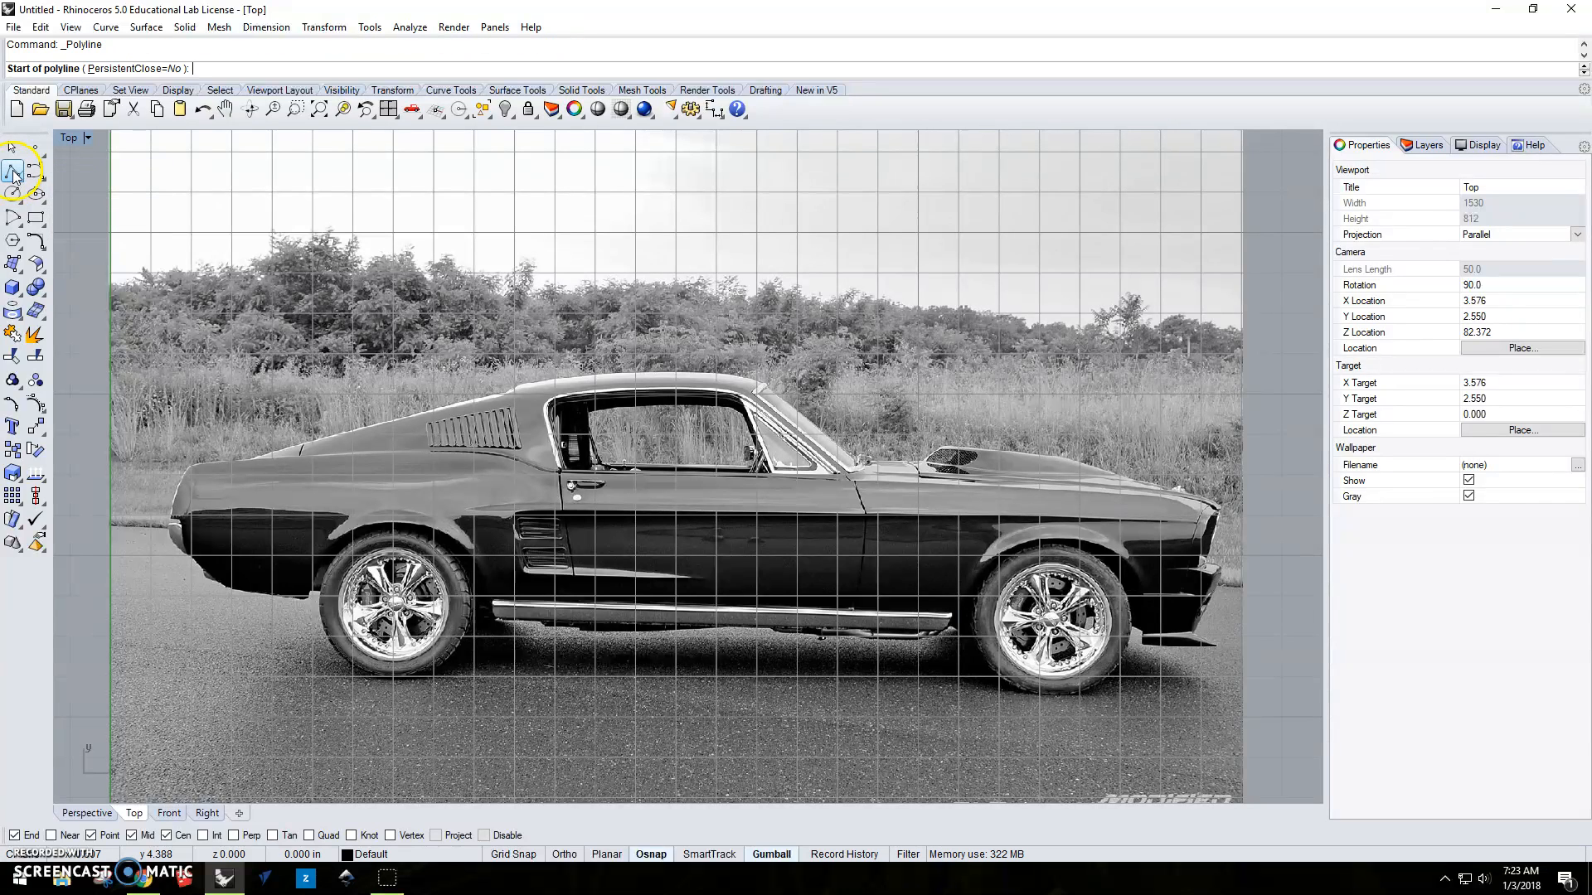
pyautogui.press('Escape')
# Start an interpolate-points curve at the base of the windshield and trace up the windshield to the front edge of the roof.
pyautogui.click(41, 175)
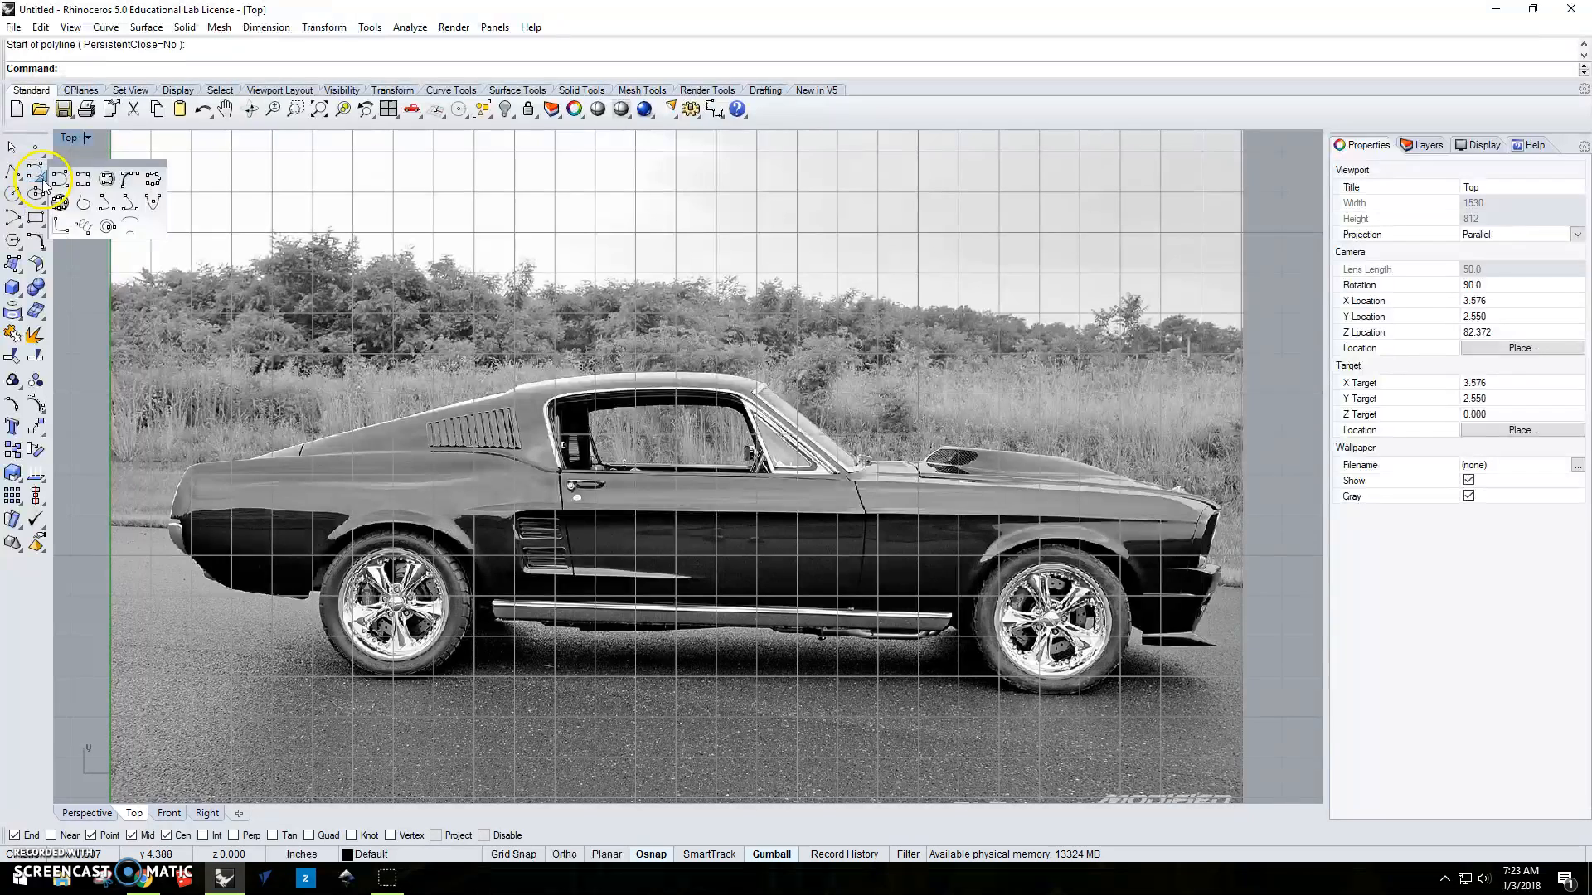
pyautogui.click(84, 181)
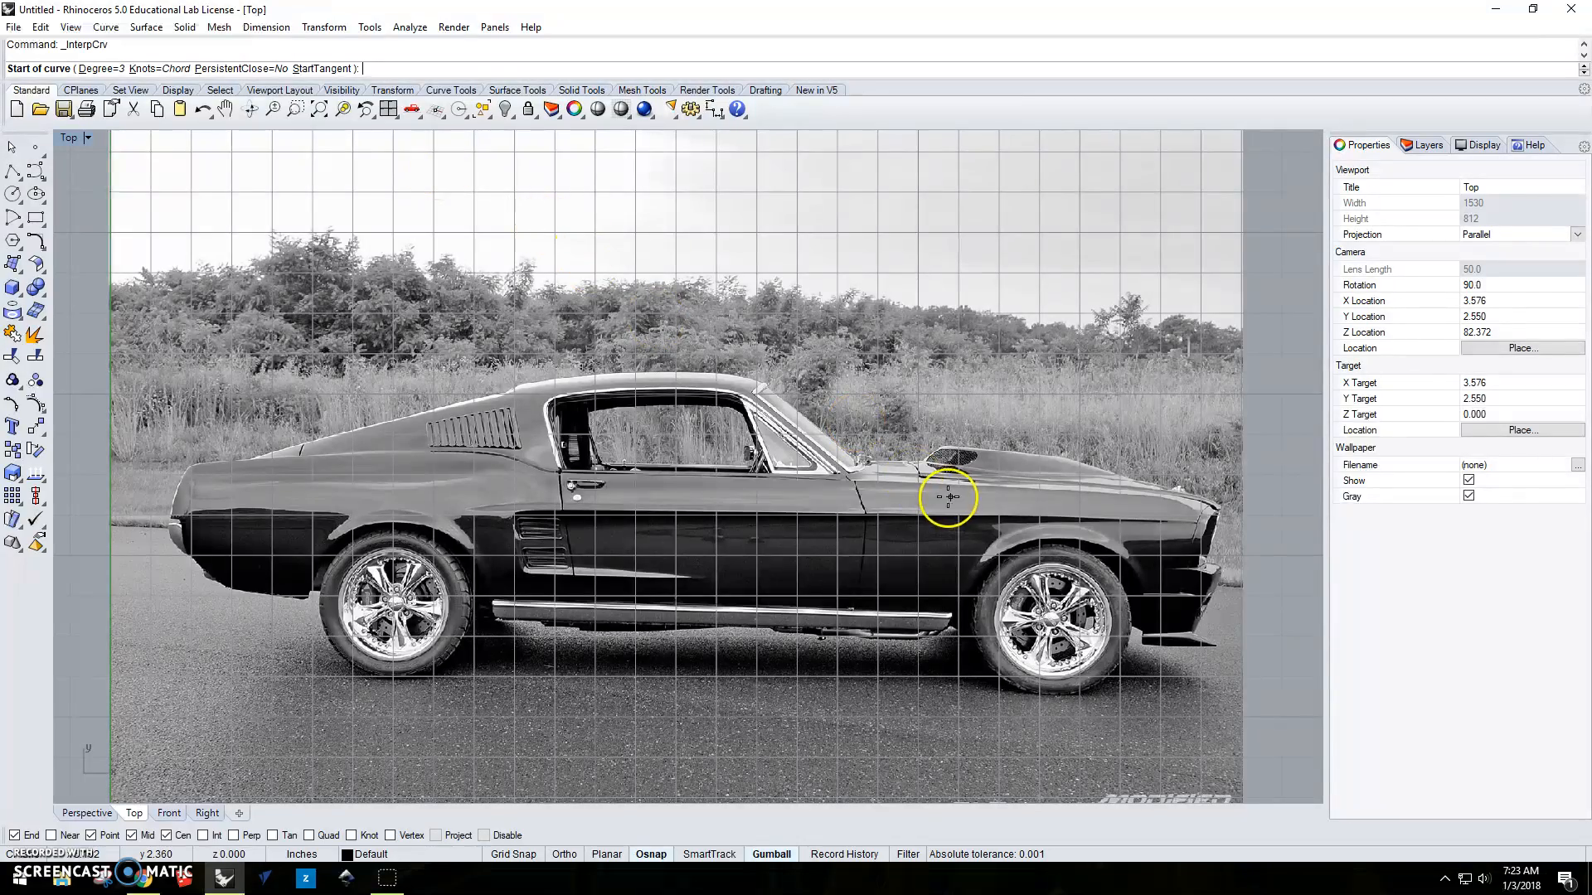
pyautogui.scroll(4, 874, 461)
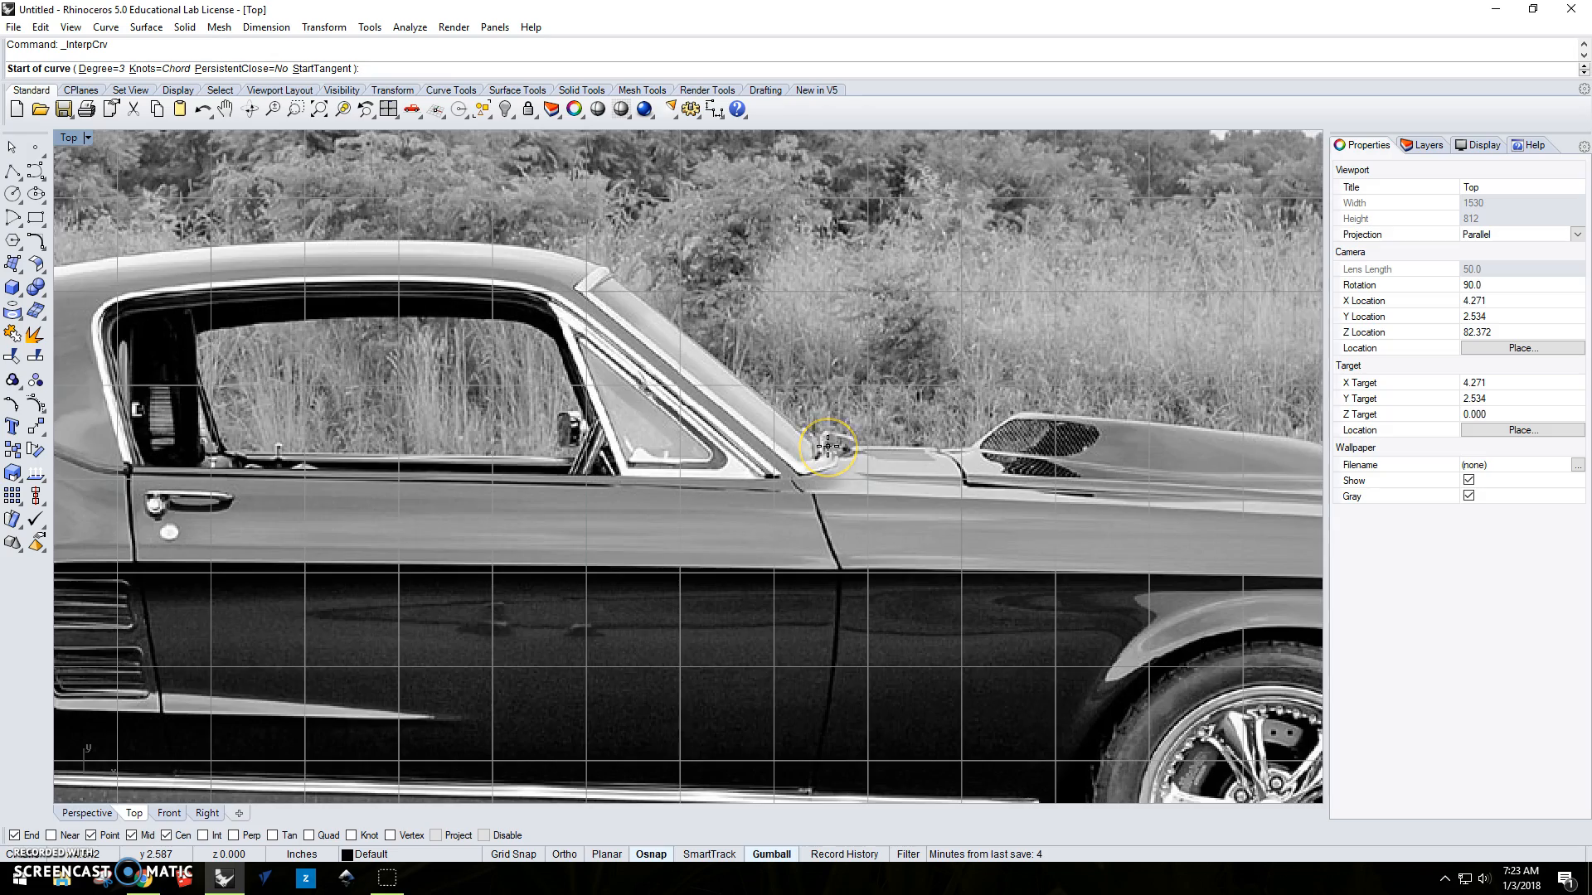
pyautogui.scroll(-8, 827, 446)
pyautogui.moveTo(847, 441); pyautogui.dragTo(1003, 472, button='right')
pyautogui.scroll(4, 838, 381)
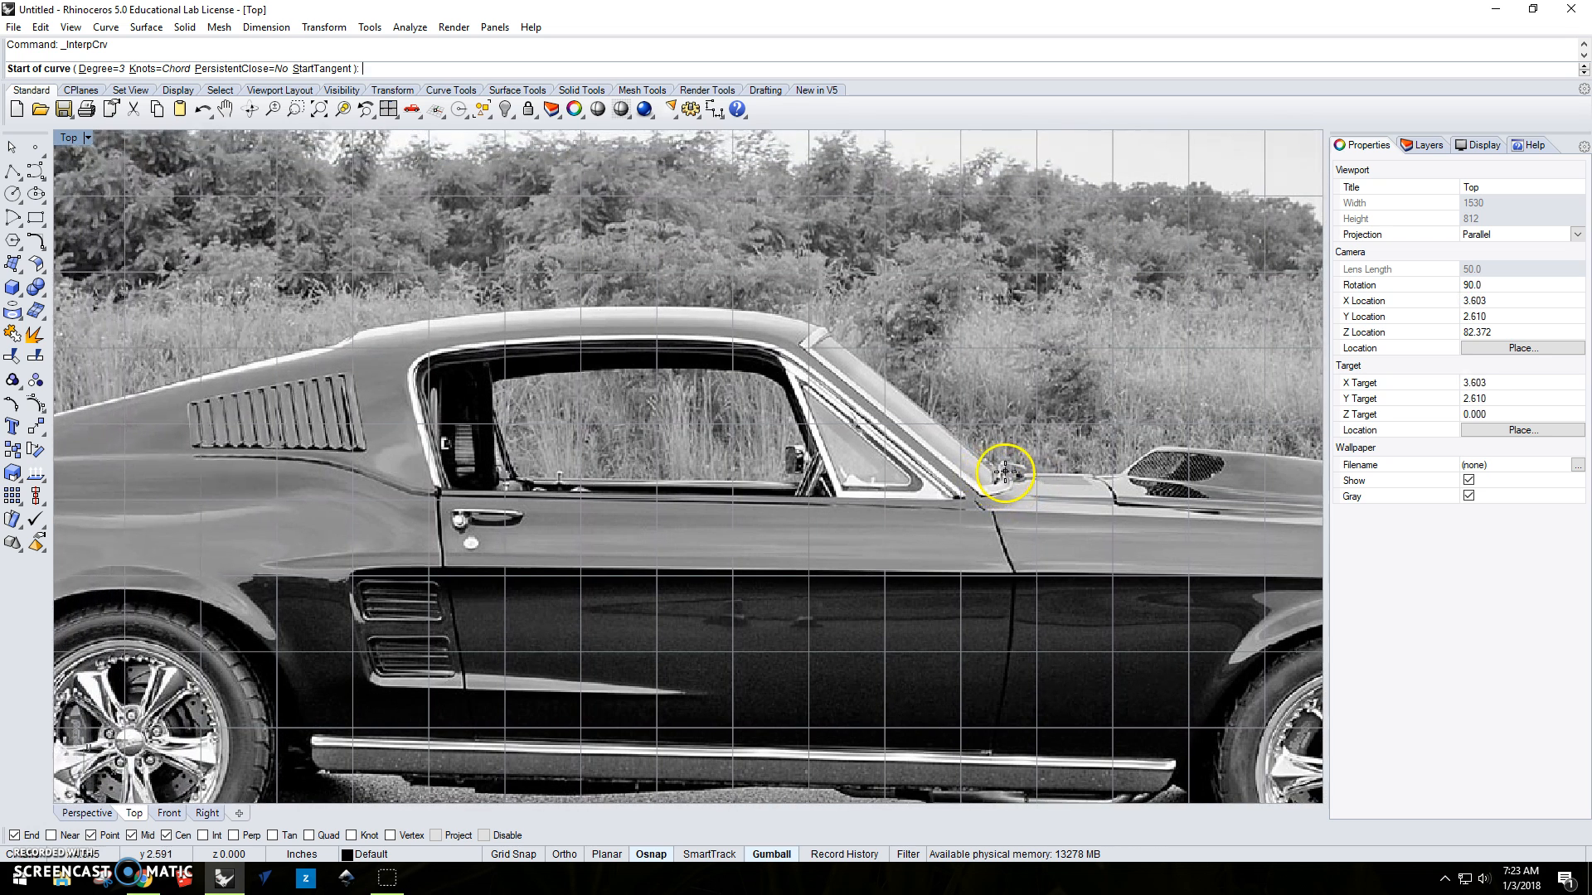
pyautogui.click(1004, 473)
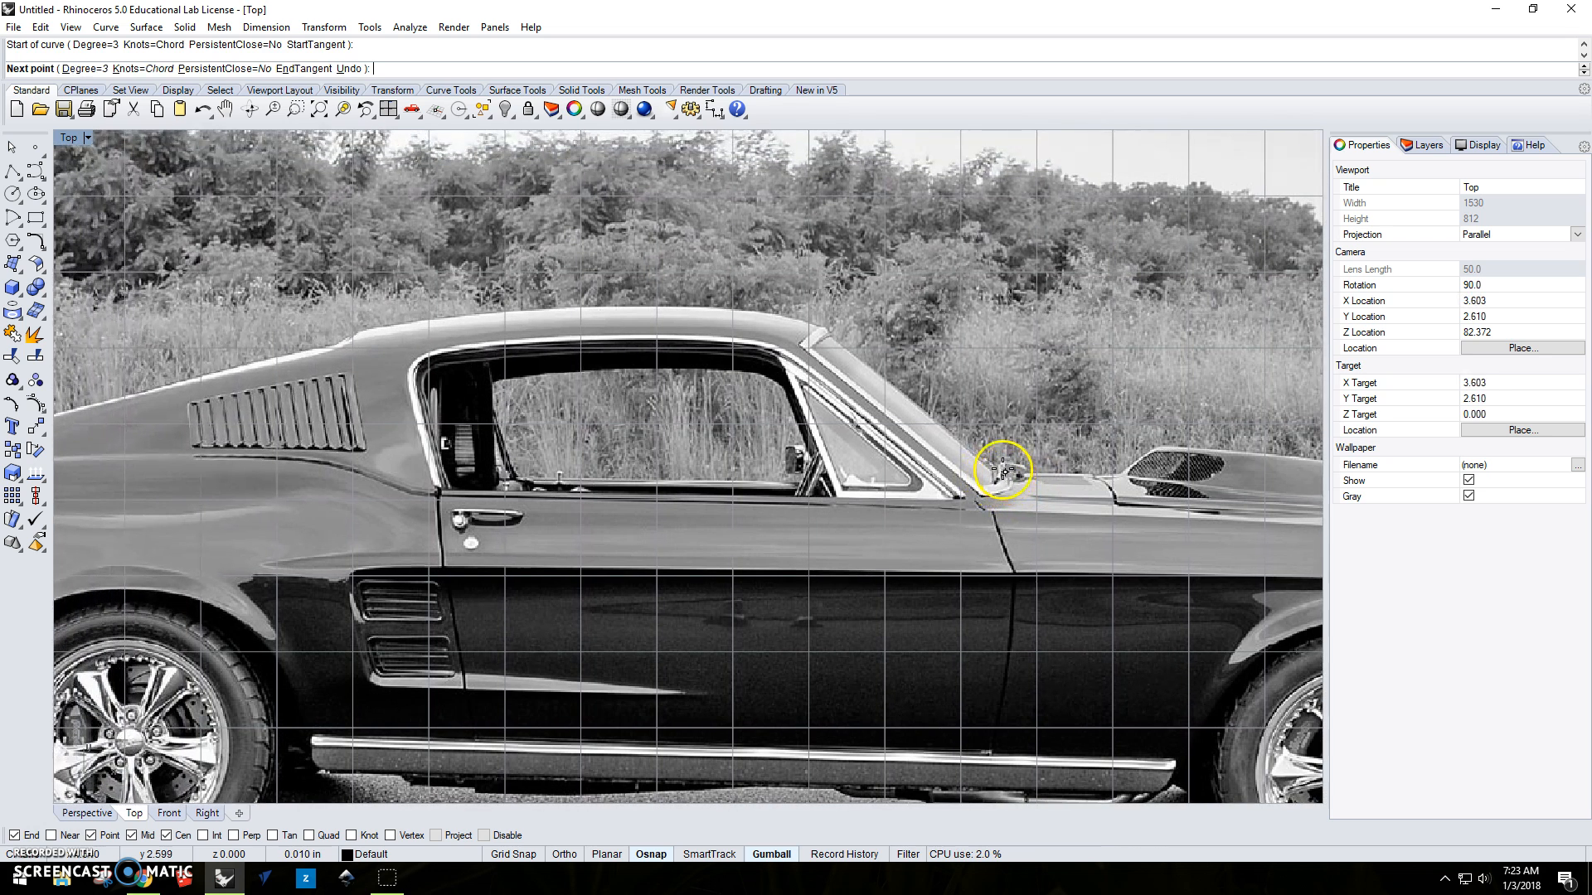
pyautogui.click(905, 396)
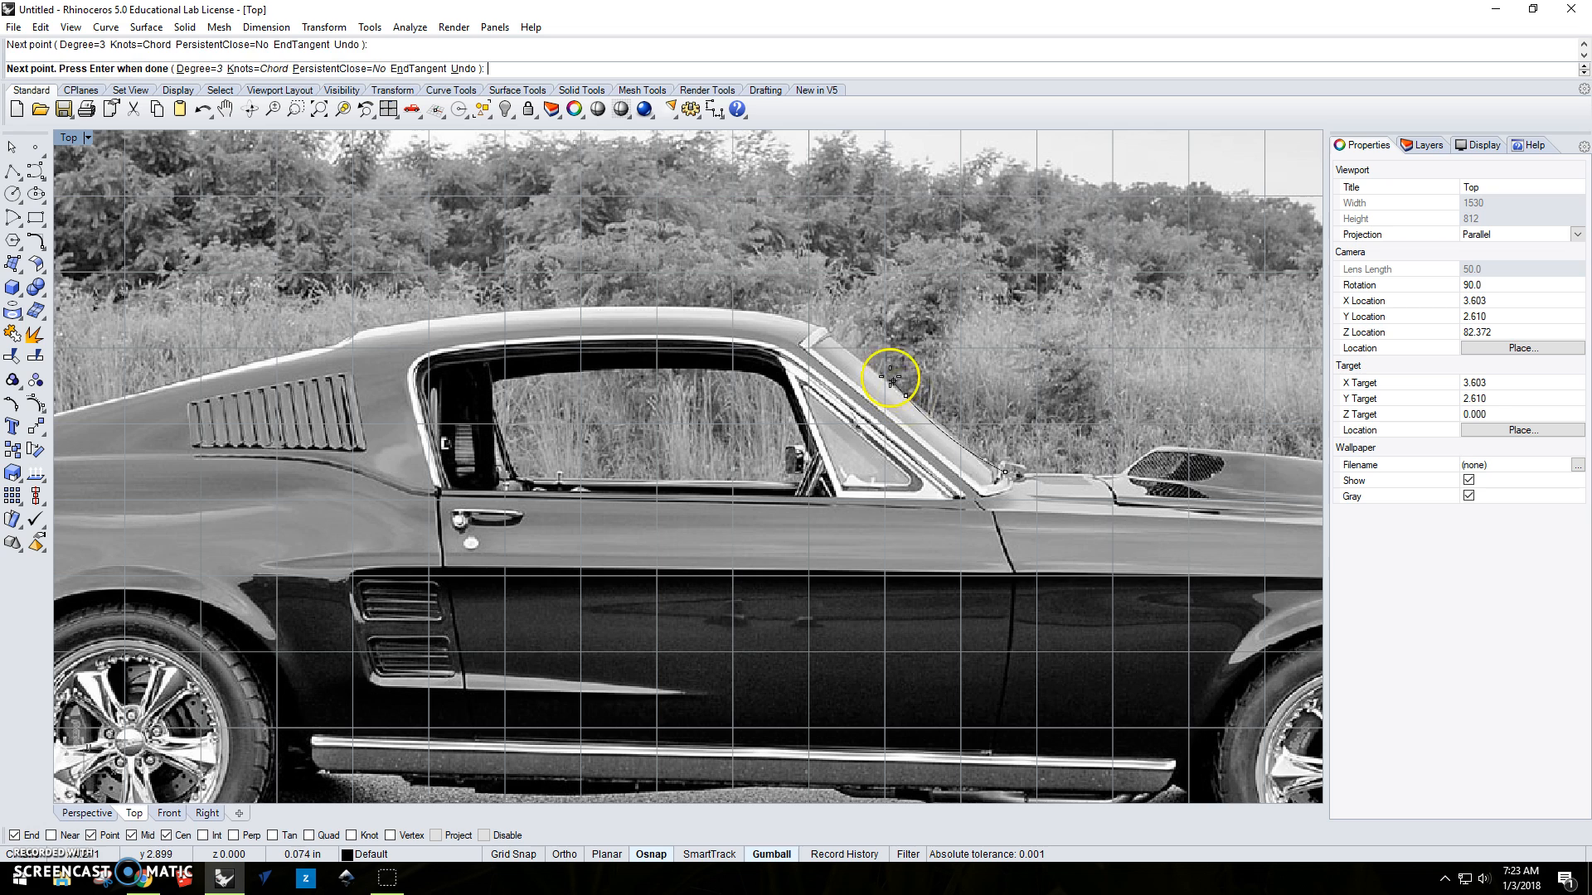
pyautogui.click(830, 333)
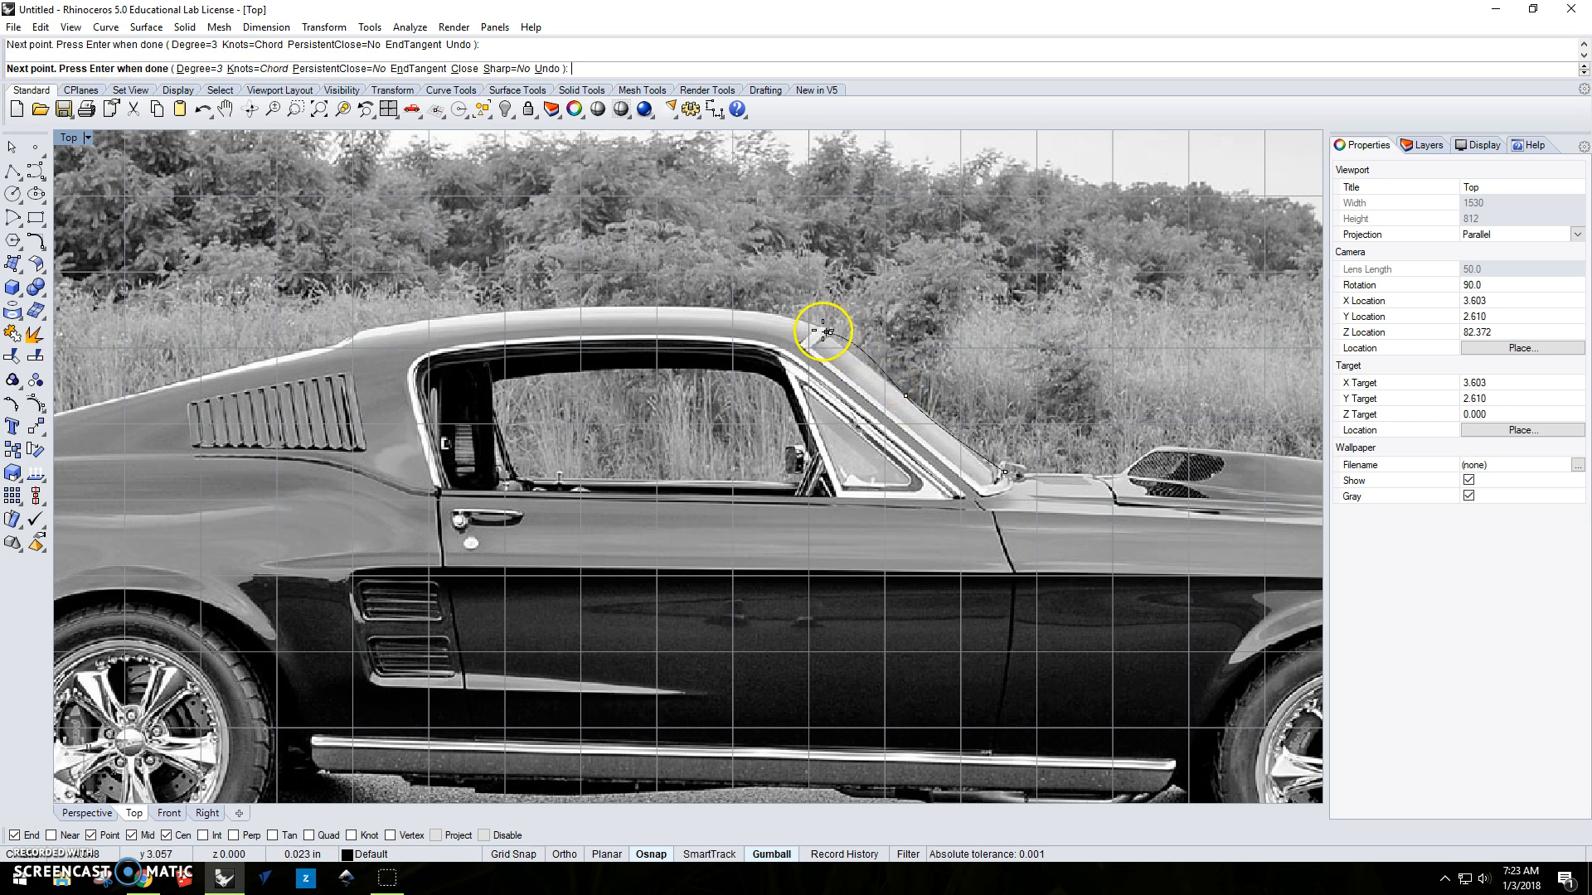
# Continue the interpolated curve rearward along the roofline to the roof's rear edge above the side louvers.
pyautogui.click(779, 315)
pyautogui.click(738, 310)
pyautogui.click(655, 306)
pyautogui.click(574, 306)
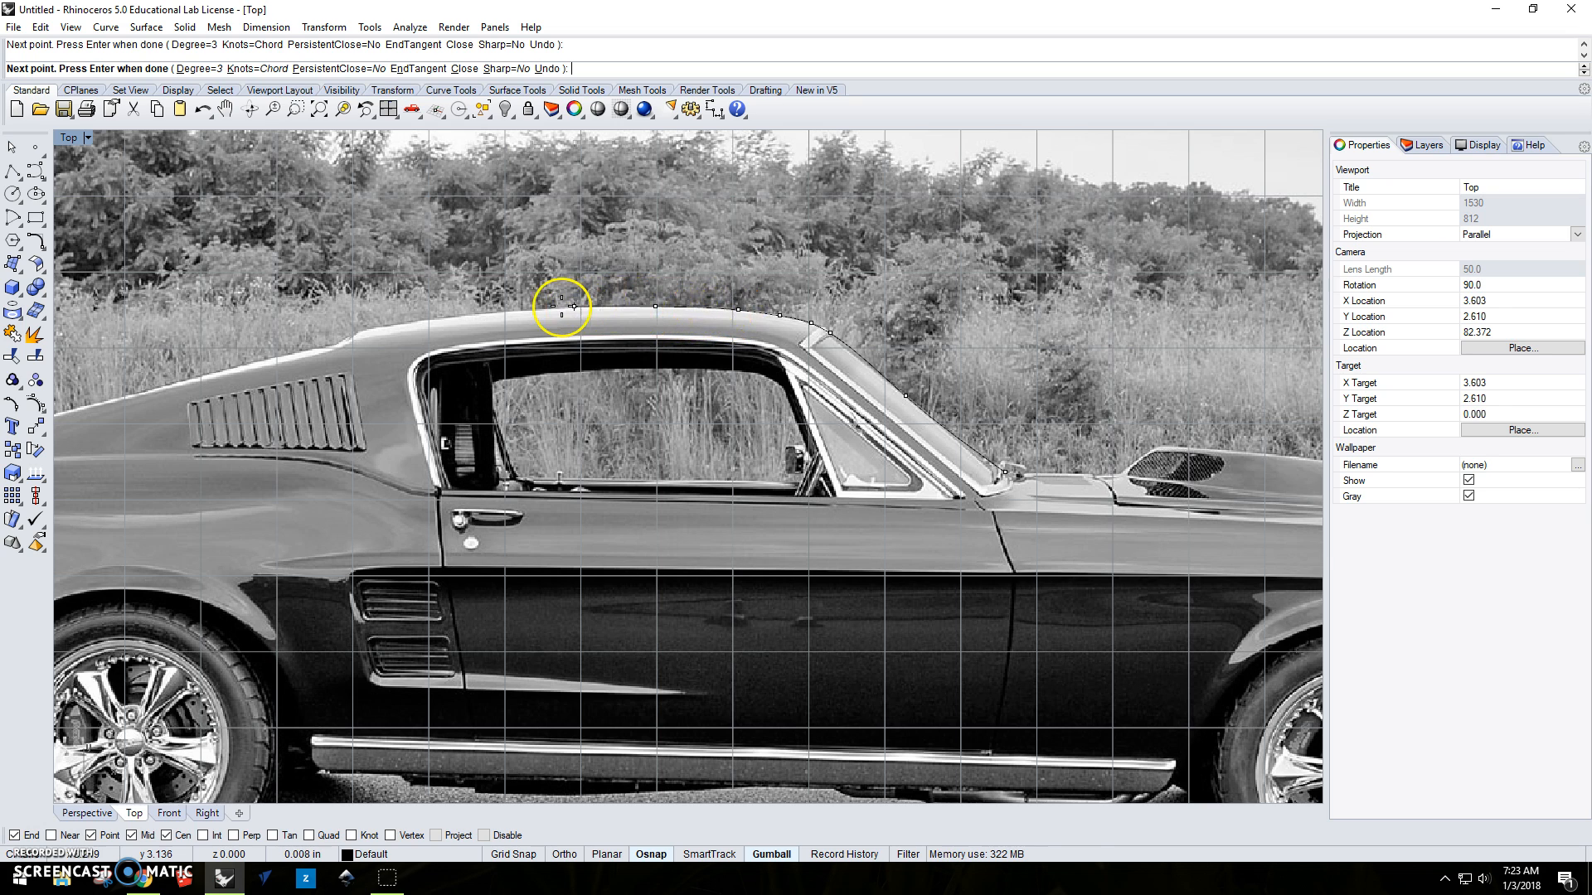
pyautogui.click(455, 317)
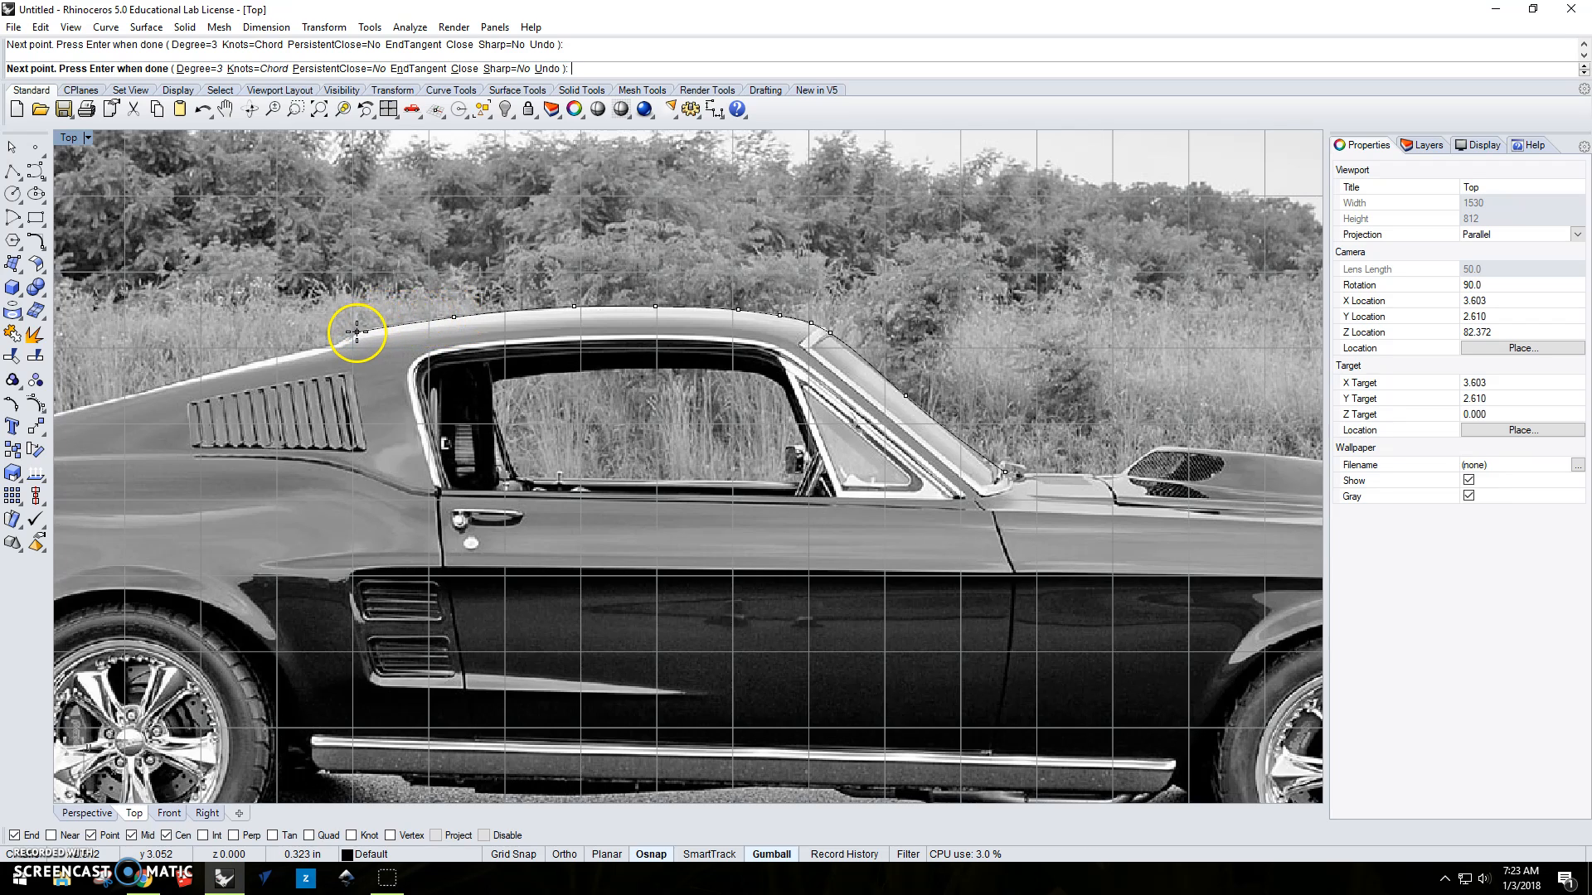
pyautogui.moveTo(356, 331); pyautogui.dragTo(842, 313, button='right')
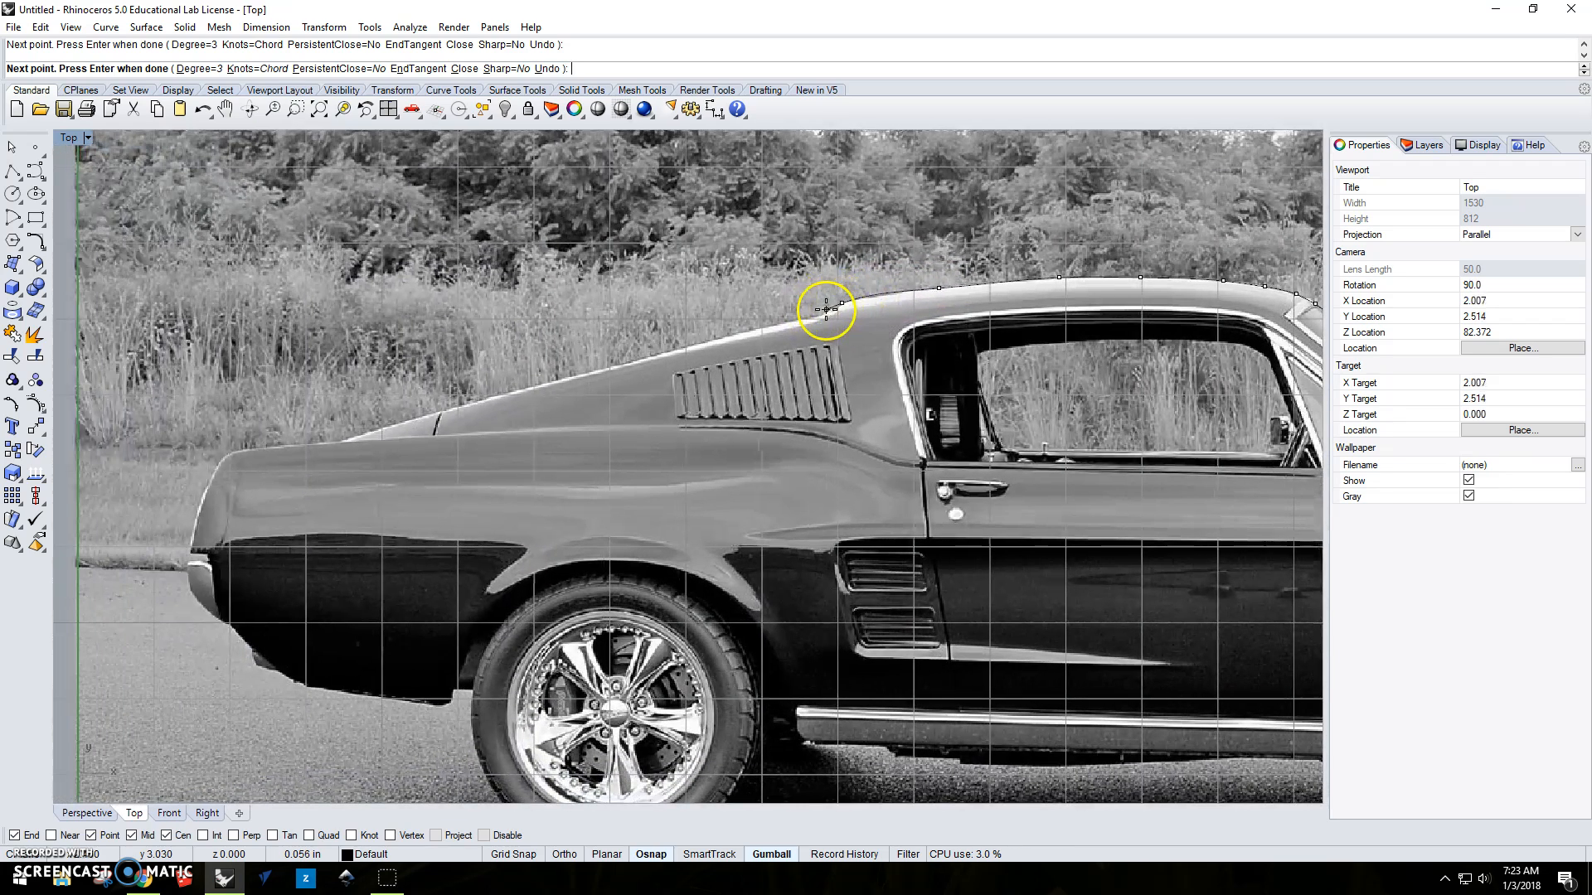
# Continue the interpolated curve down the sloping fastback line to where it meets the rear deck.
pyautogui.click(826, 310)
pyautogui.click(776, 323)
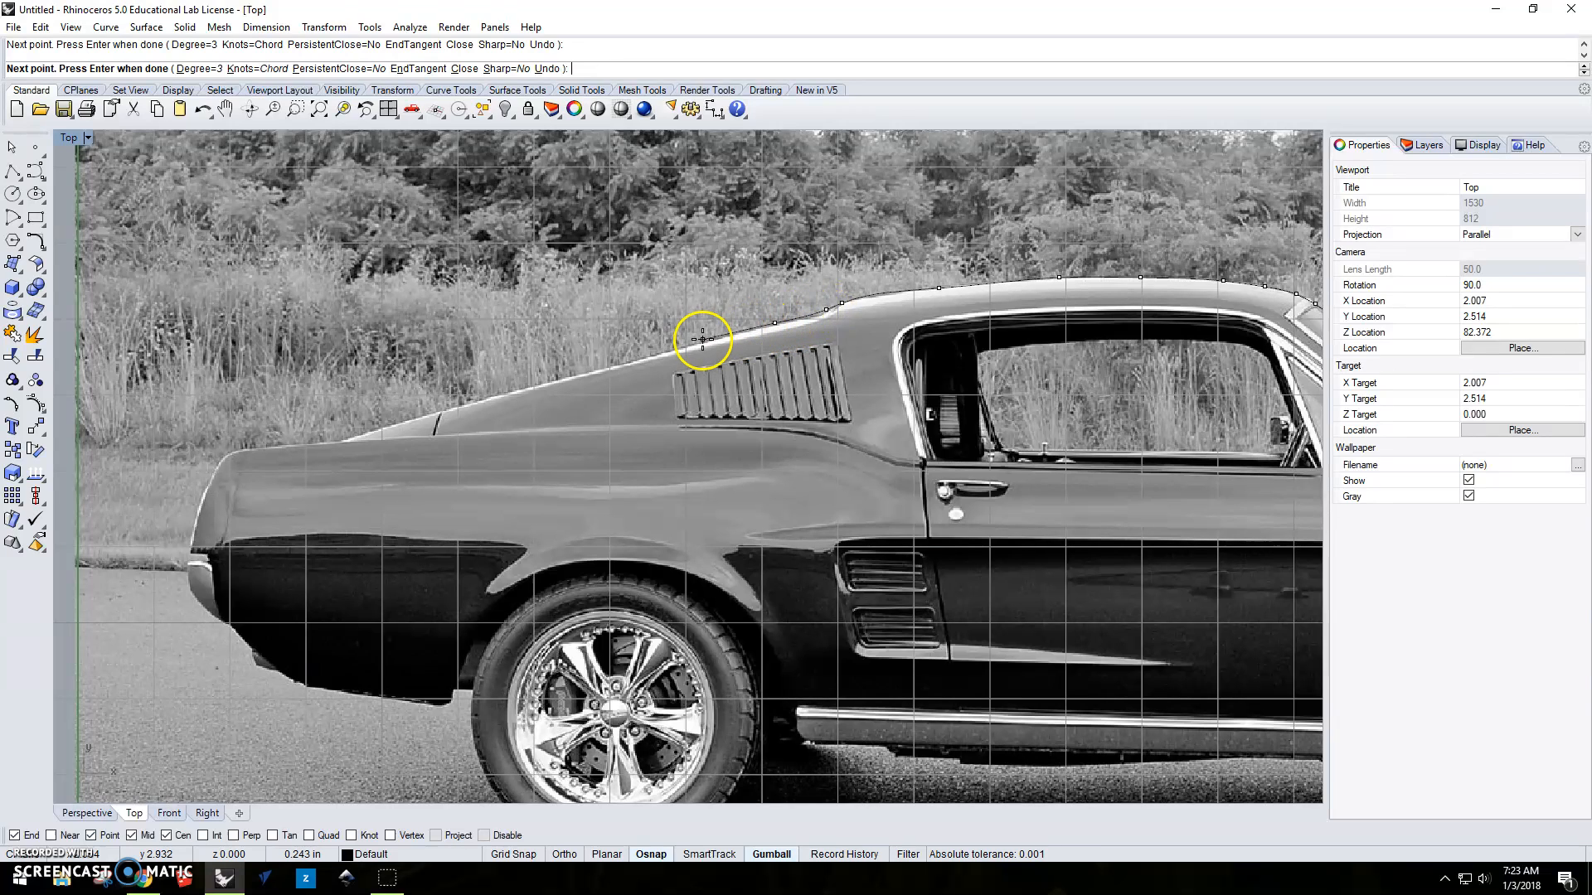
pyautogui.click(682, 347)
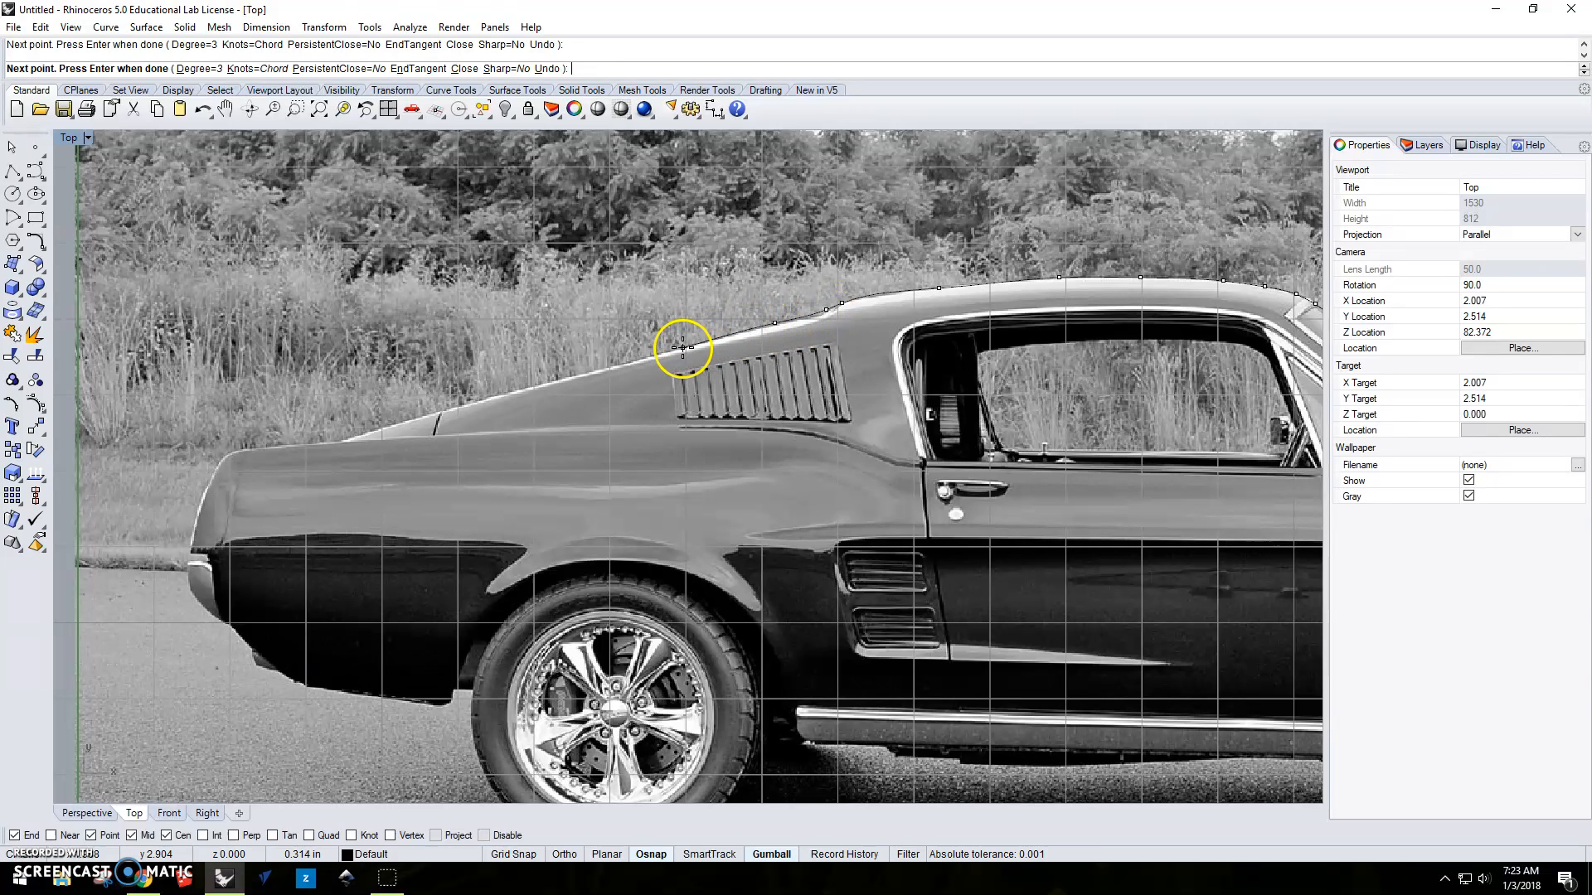
pyautogui.click(593, 369)
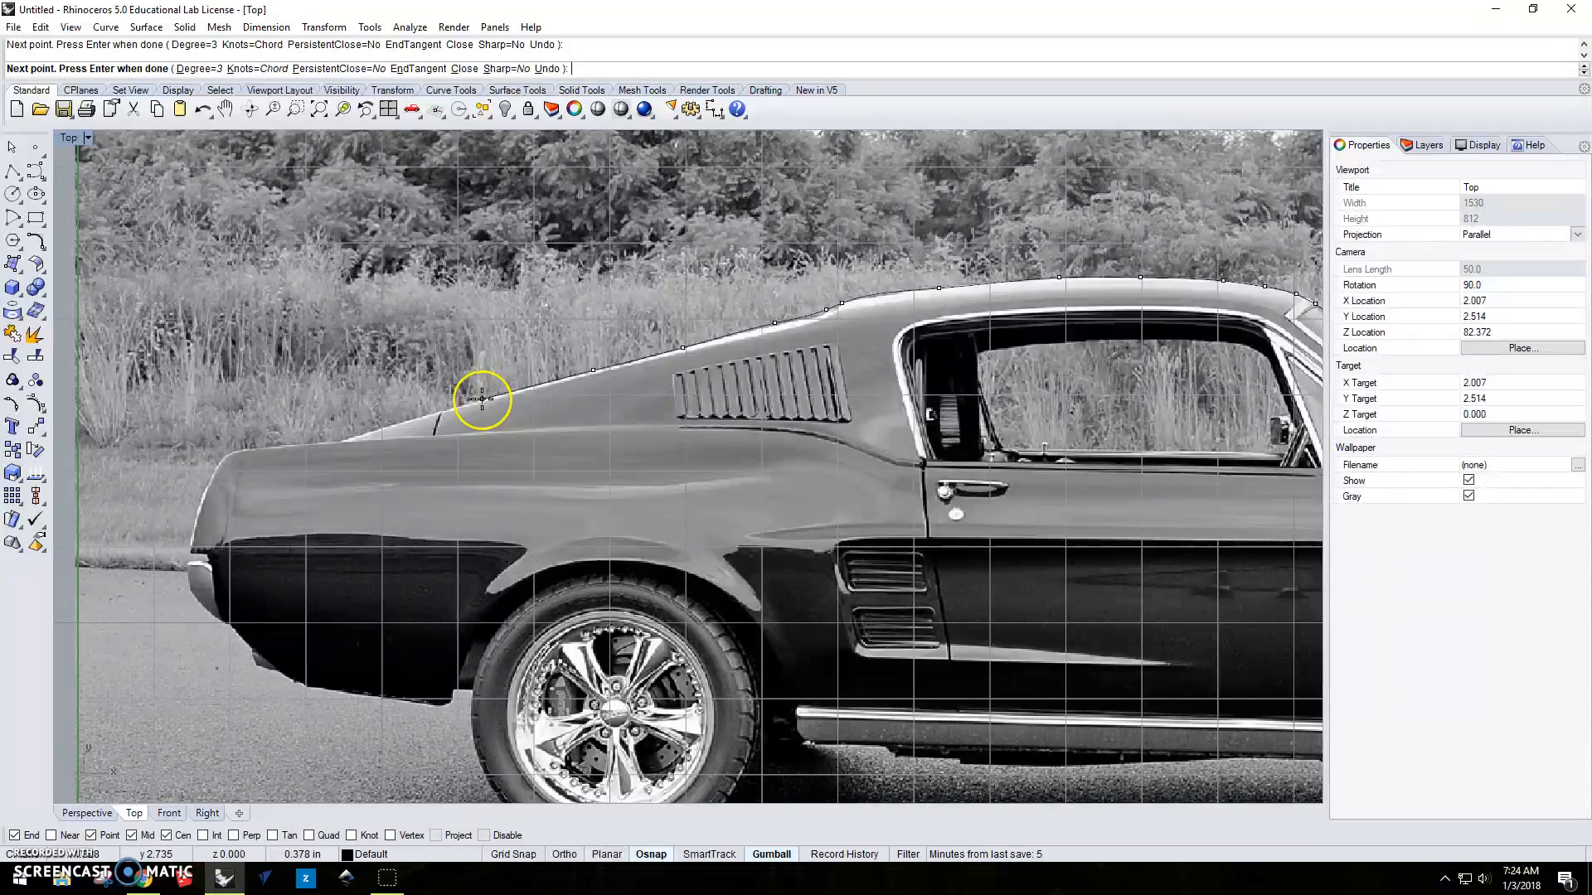
pyautogui.scroll(8, 481, 398)
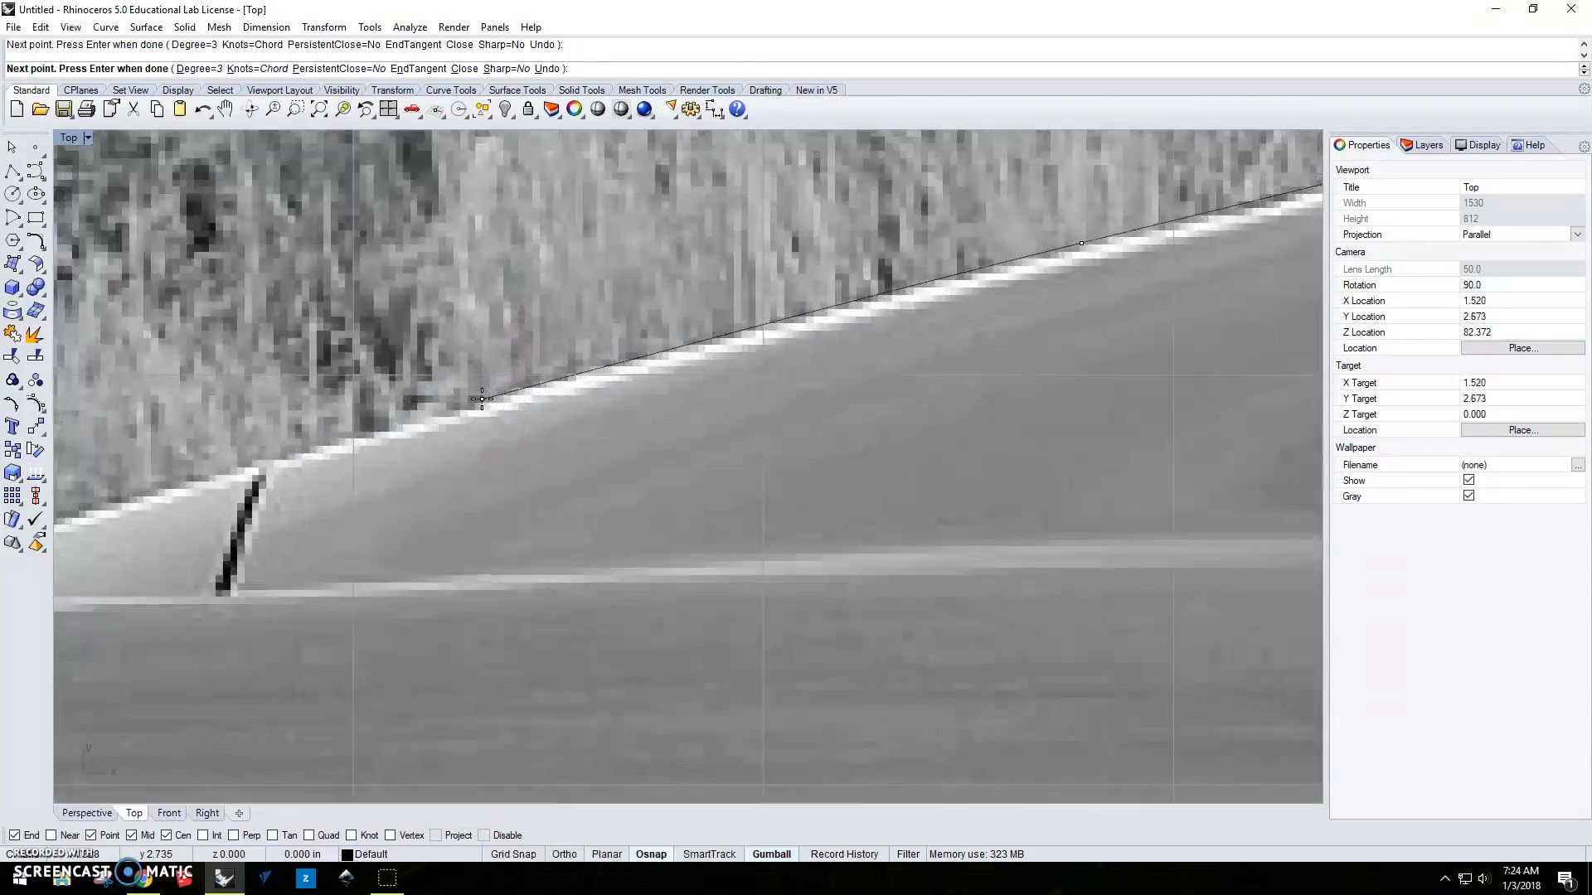
pyautogui.scroll(-8, 482, 399)
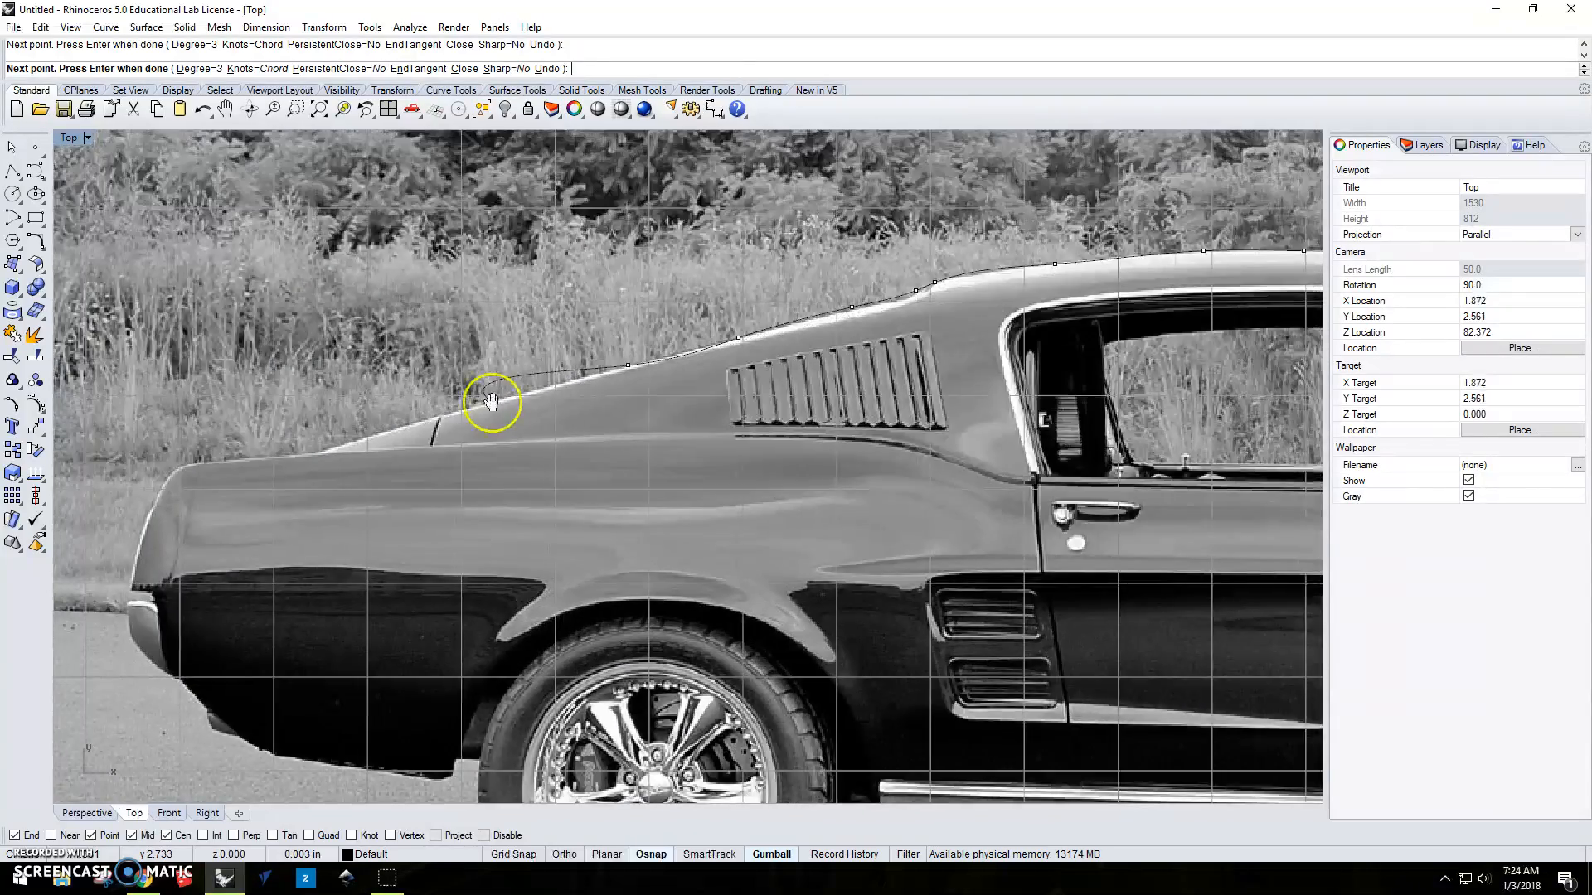
pyautogui.moveTo(498, 398); pyautogui.dragTo(762, 385, button='right')
pyautogui.click(762, 384)
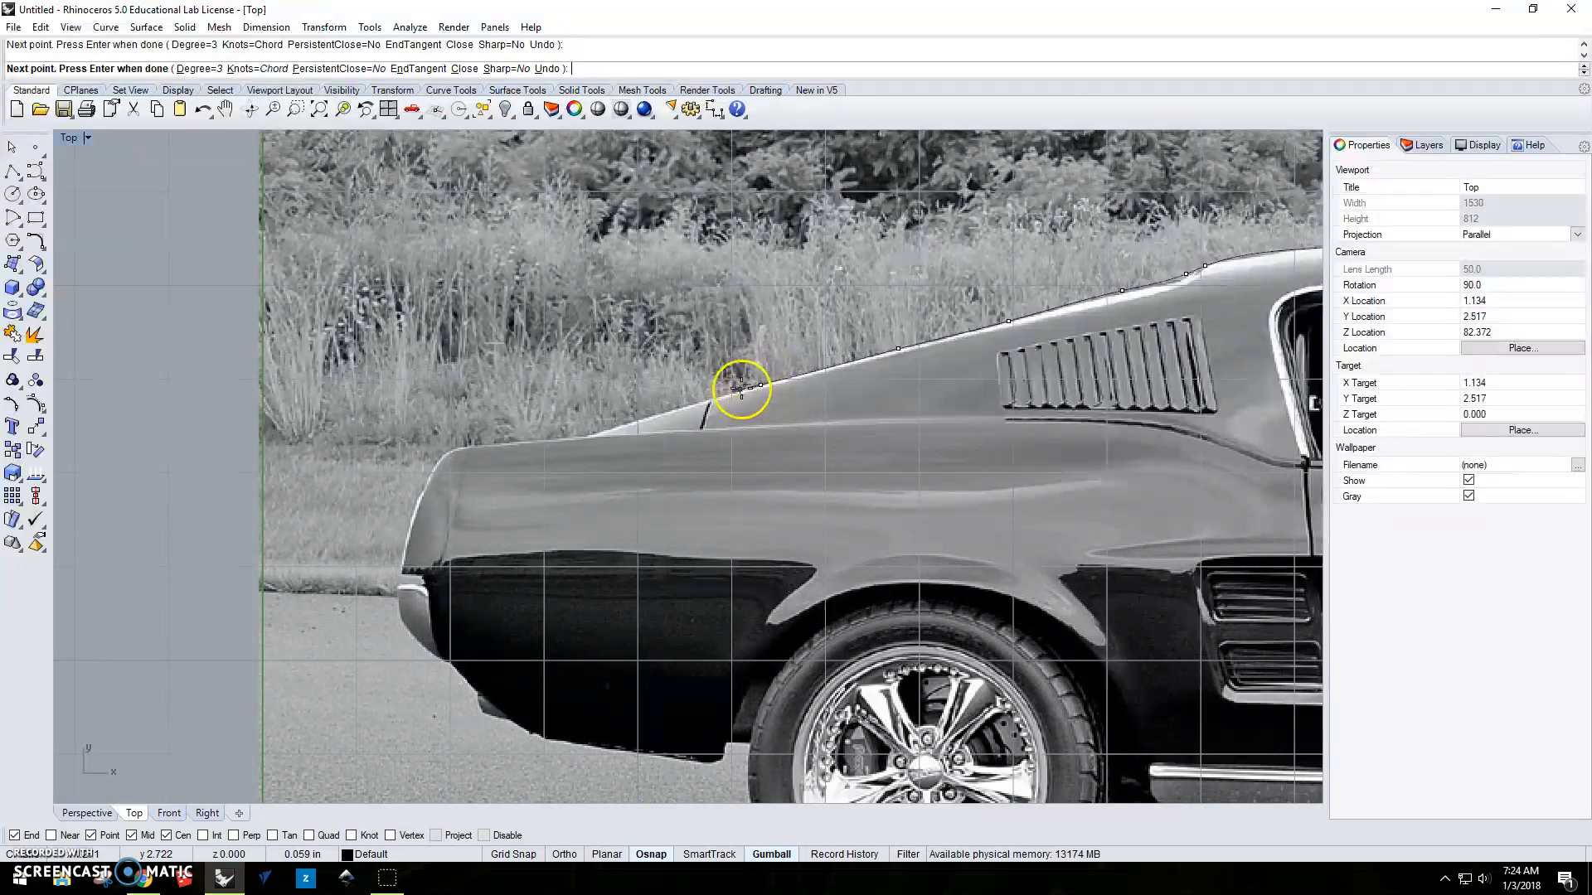
pyautogui.click(691, 404)
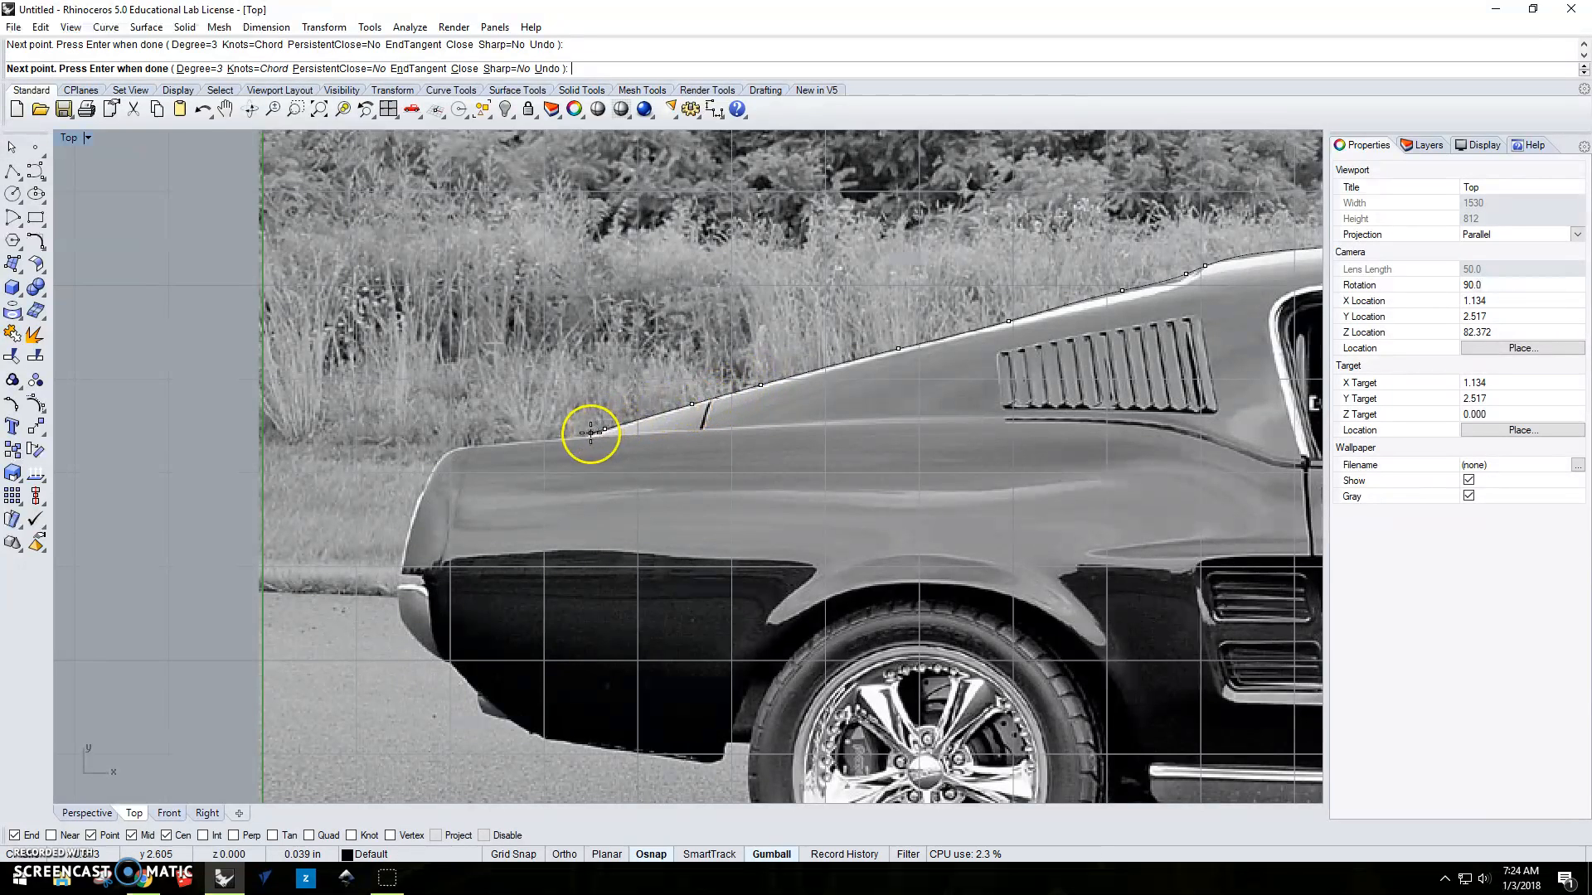
pyautogui.click(584, 434)
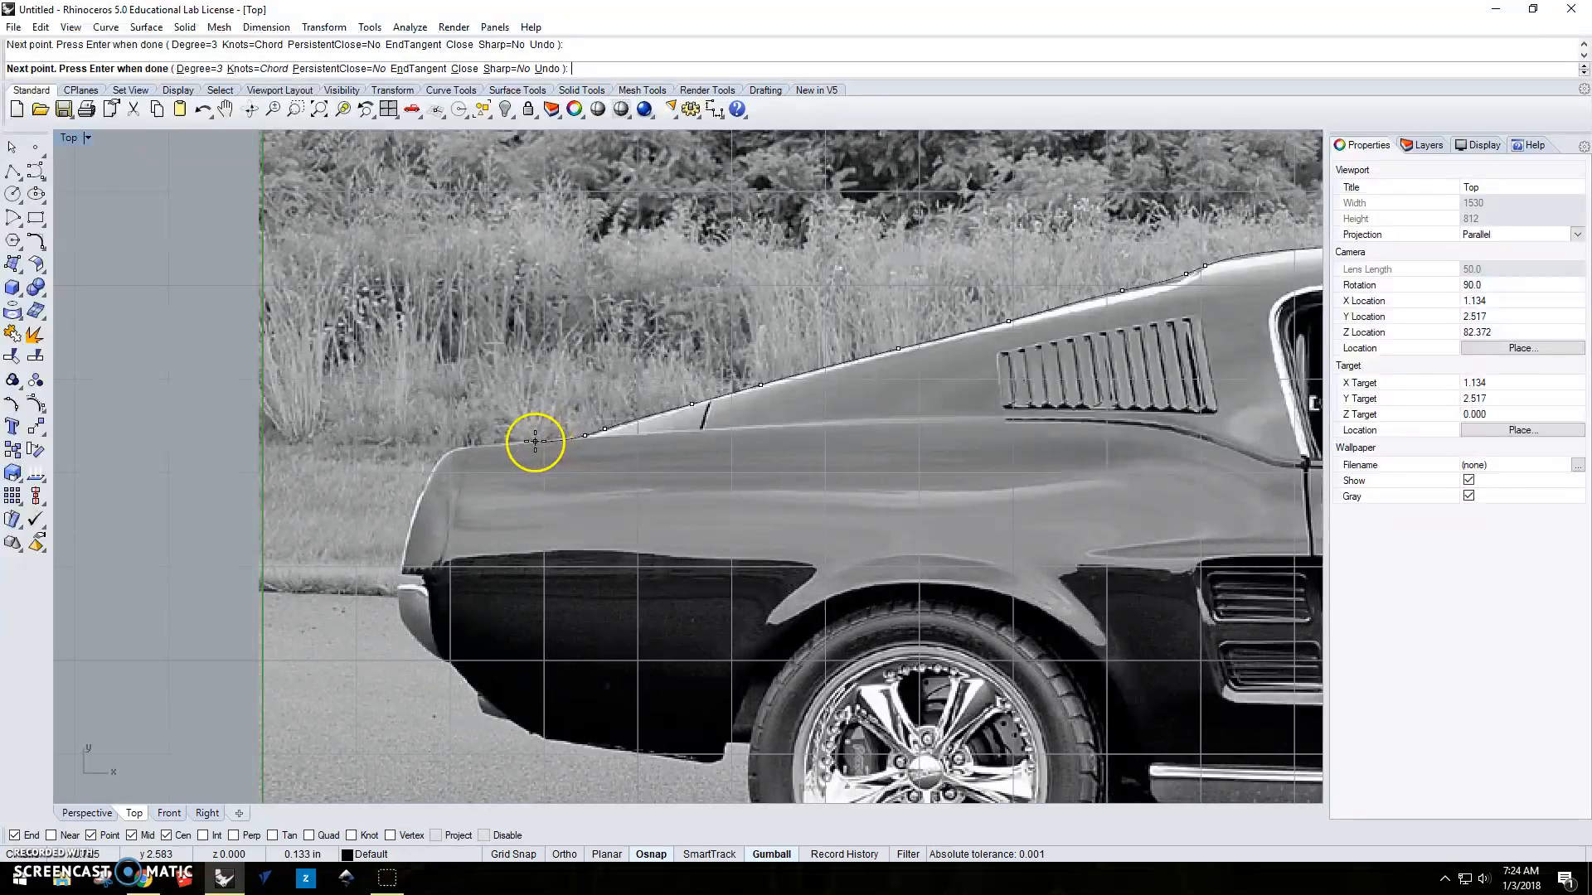
# Continue the curve along the rear deck, around the tail corner and down the tail to just above the bumper.
pyautogui.click(480, 444)
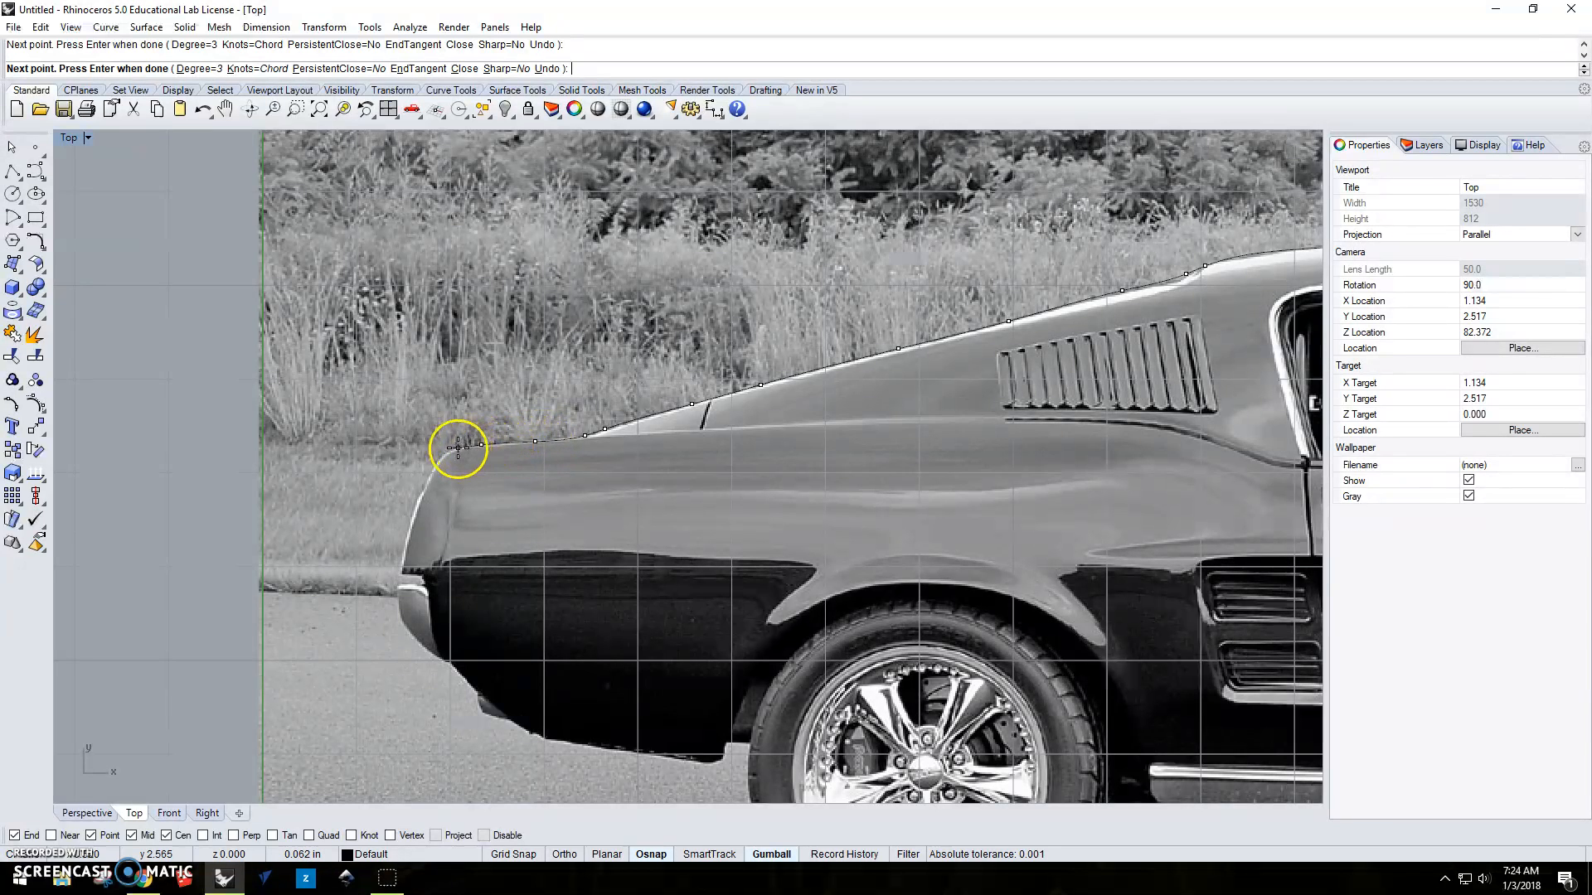
pyautogui.click(446, 452)
pyautogui.click(438, 462)
pyautogui.click(422, 493)
pyautogui.moveTo(403, 560); pyautogui.dragTo(490, 437, button='right')
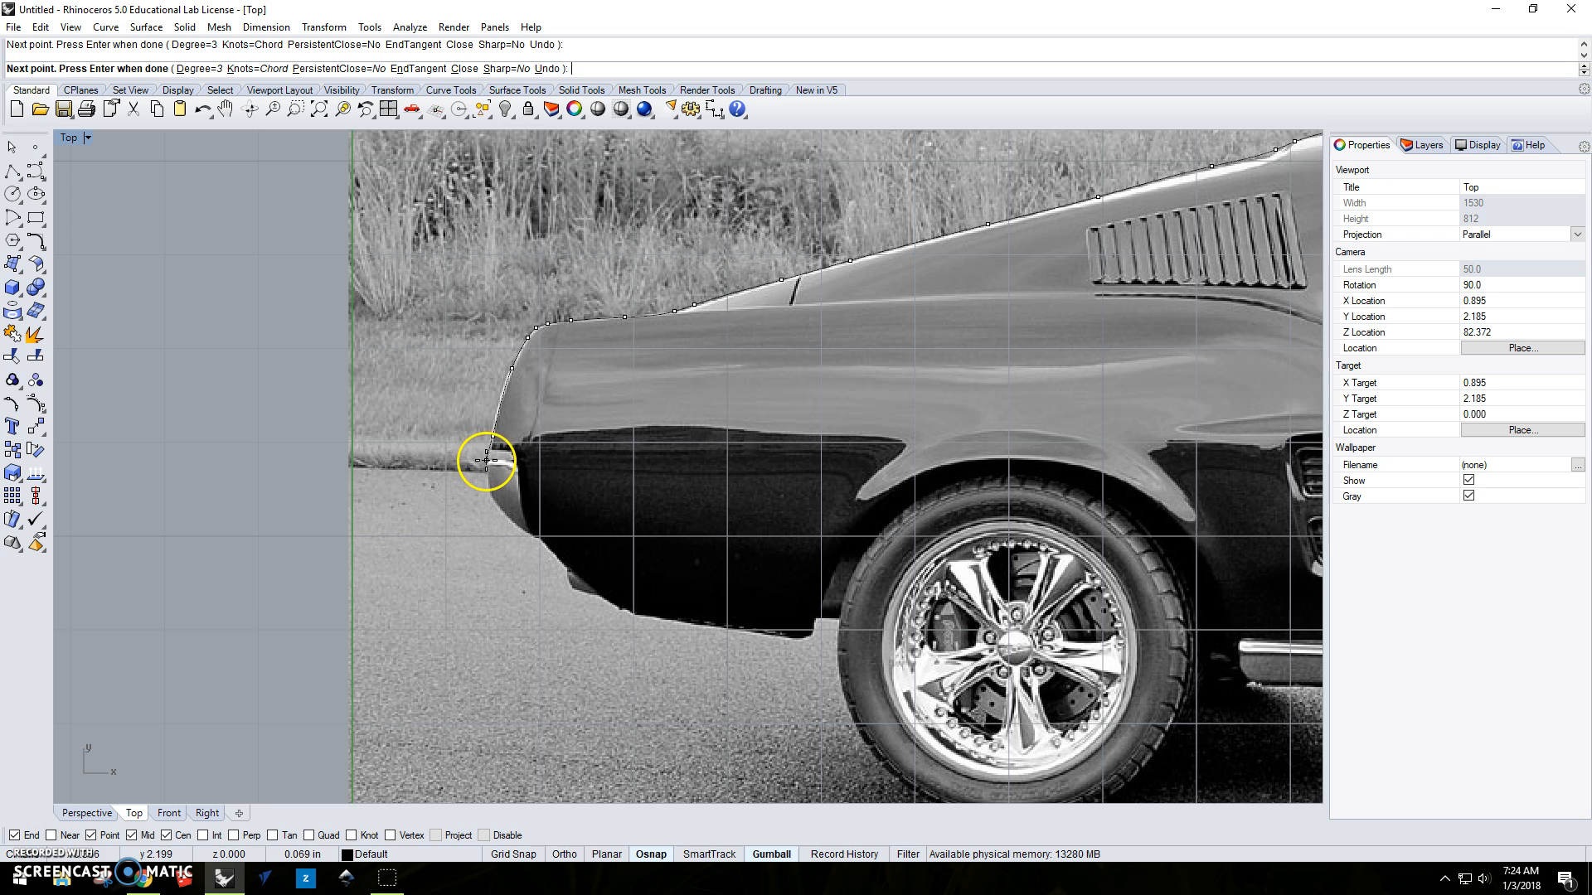
# Continue the curve around the rear bumper and down the slanted lower edge behind the rear wheel.
pyautogui.click(488, 461)
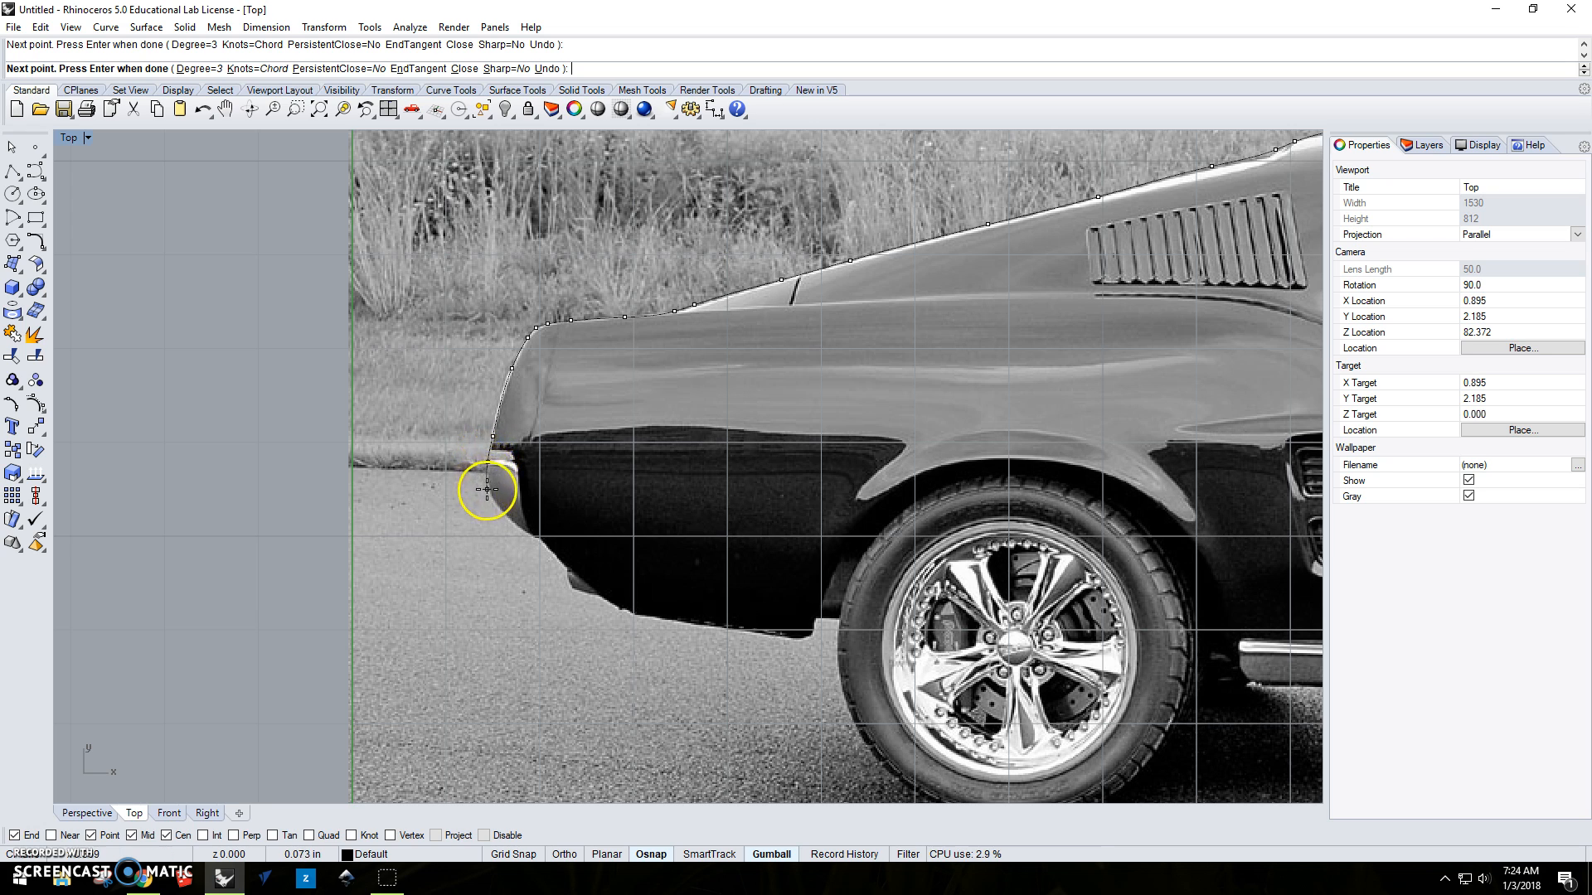
pyautogui.click(489, 493)
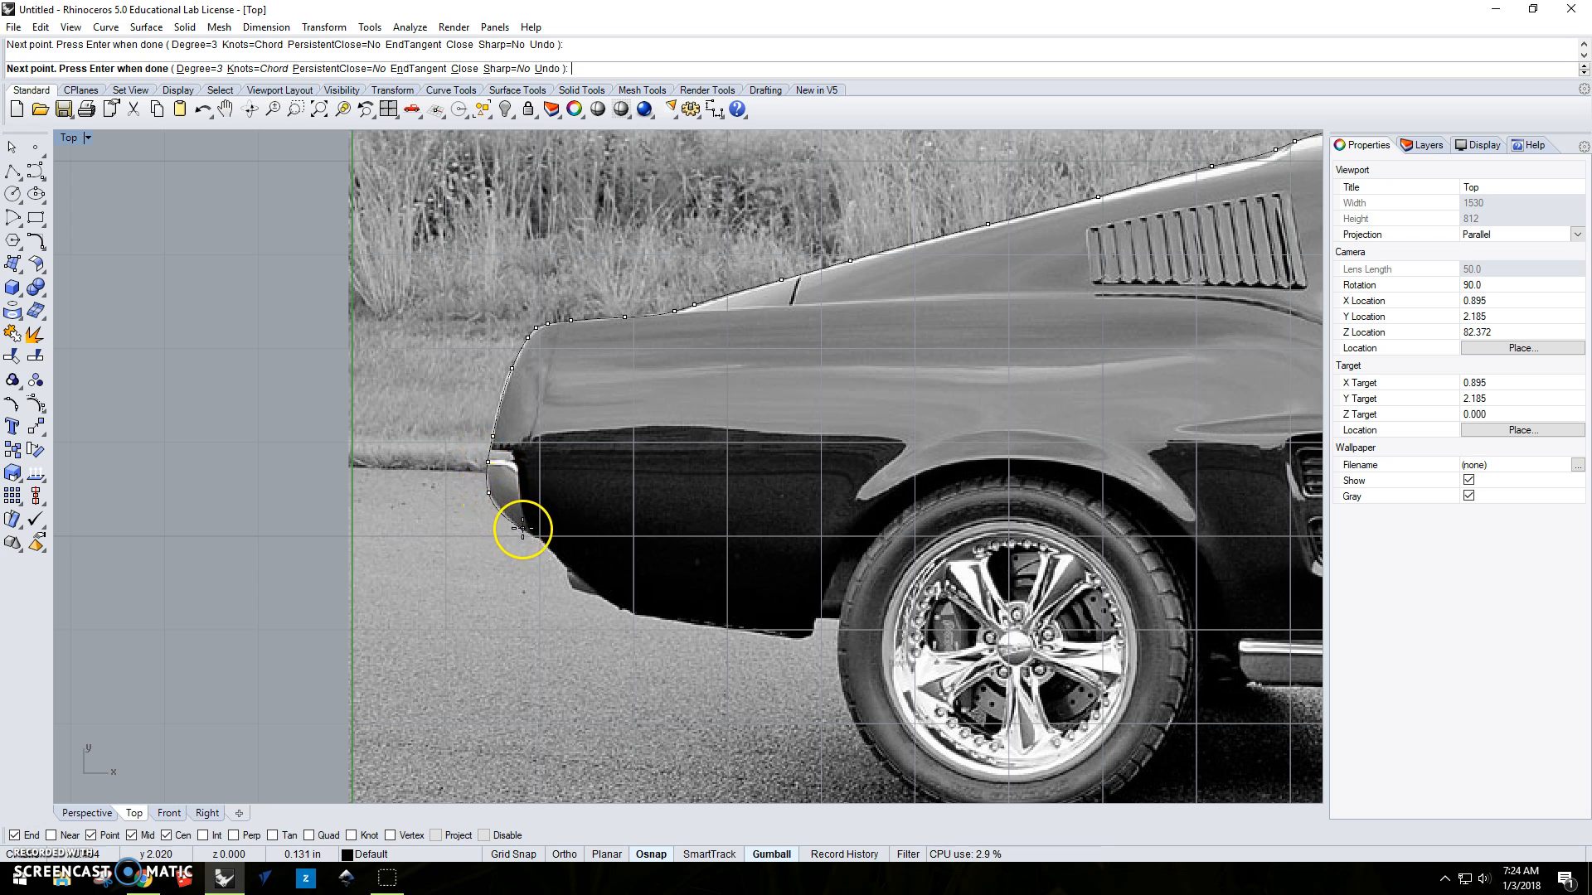
pyautogui.click(523, 530)
pyautogui.click(540, 541)
pyautogui.click(565, 565)
pyautogui.click(595, 590)
pyautogui.click(615, 605)
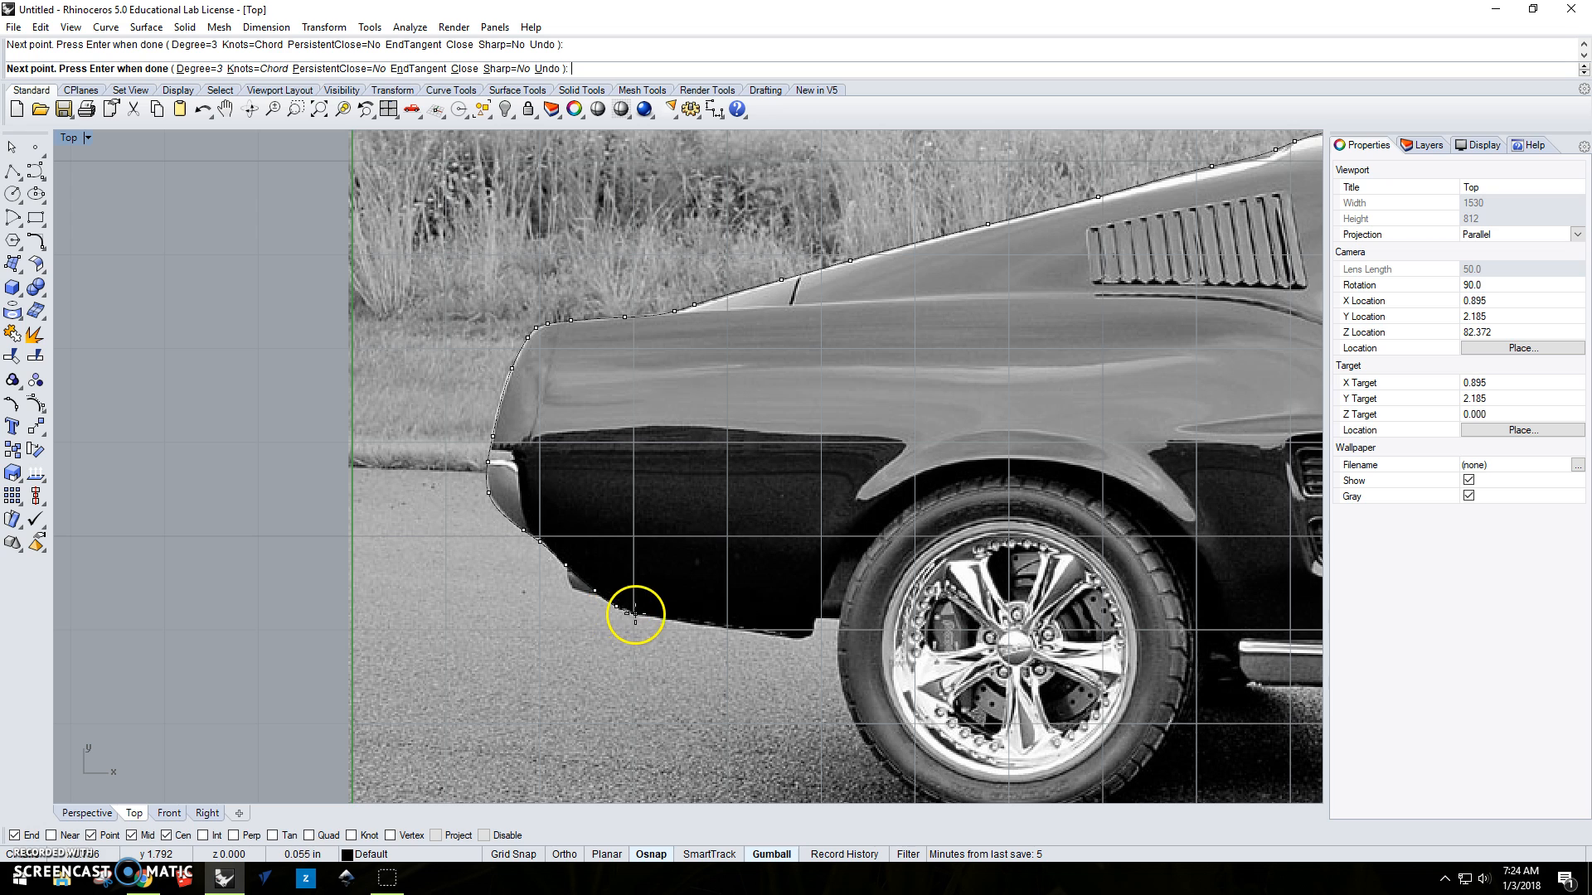
# Extend the curve along the bottom of the rear quarter panel to the rear tire and finish it.
pyautogui.click(645, 615)
pyautogui.click(714, 629)
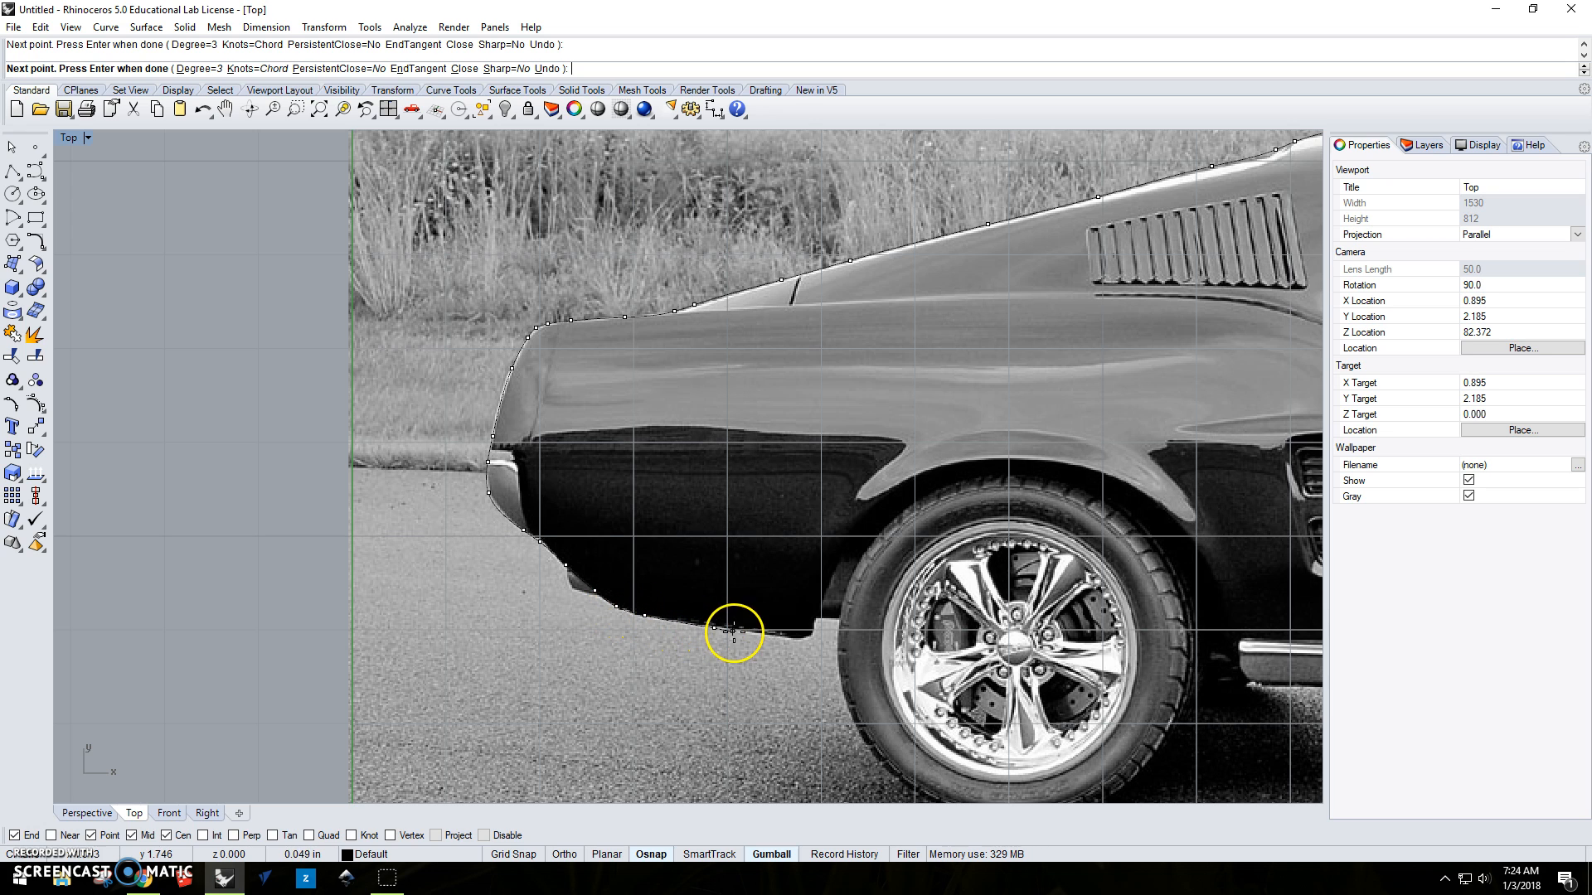
pyautogui.click(791, 638)
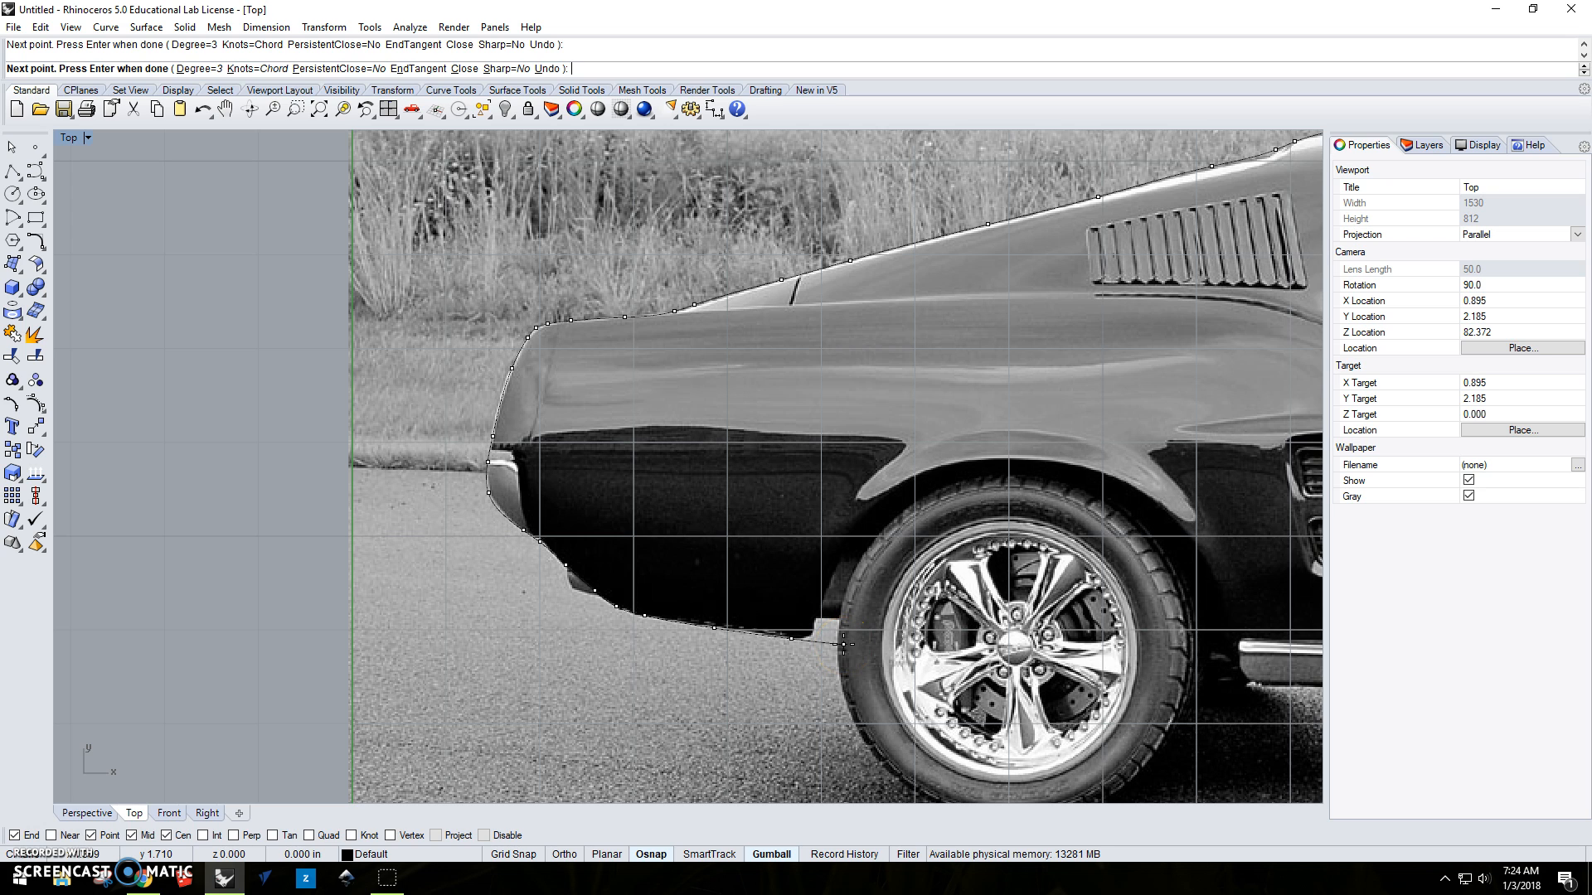
pyautogui.press('Return')
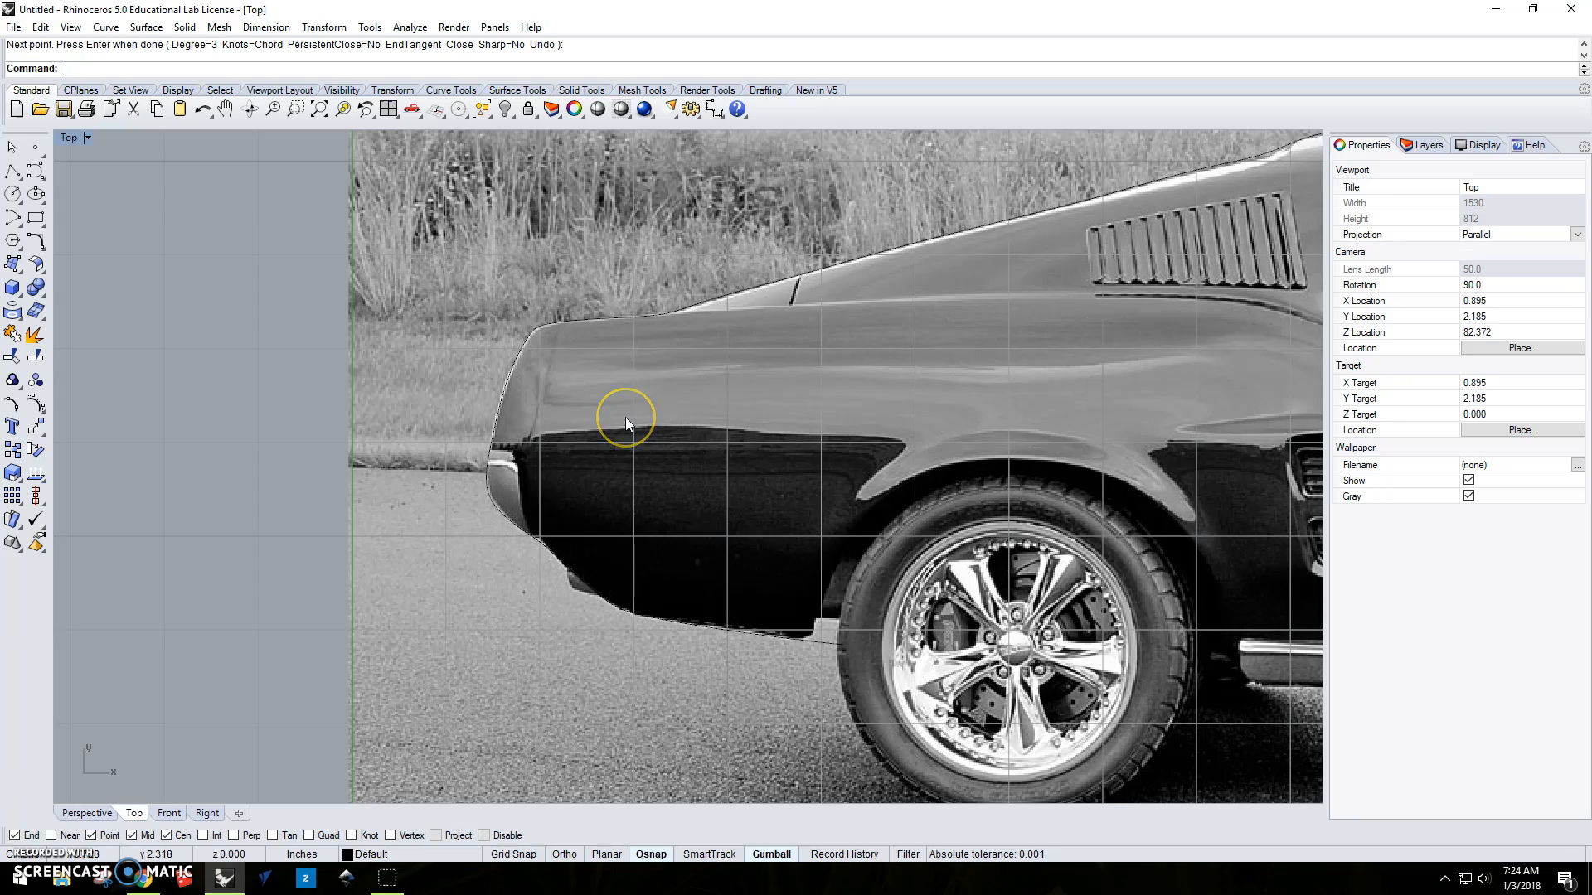
# Hide the background bitmap to check the traced body curve, and make the bitmap visible again.
pyautogui.scroll(-8, 717, 454)
pyautogui.moveTo(1053, 469); pyautogui.dragTo(695, 453, button='right')
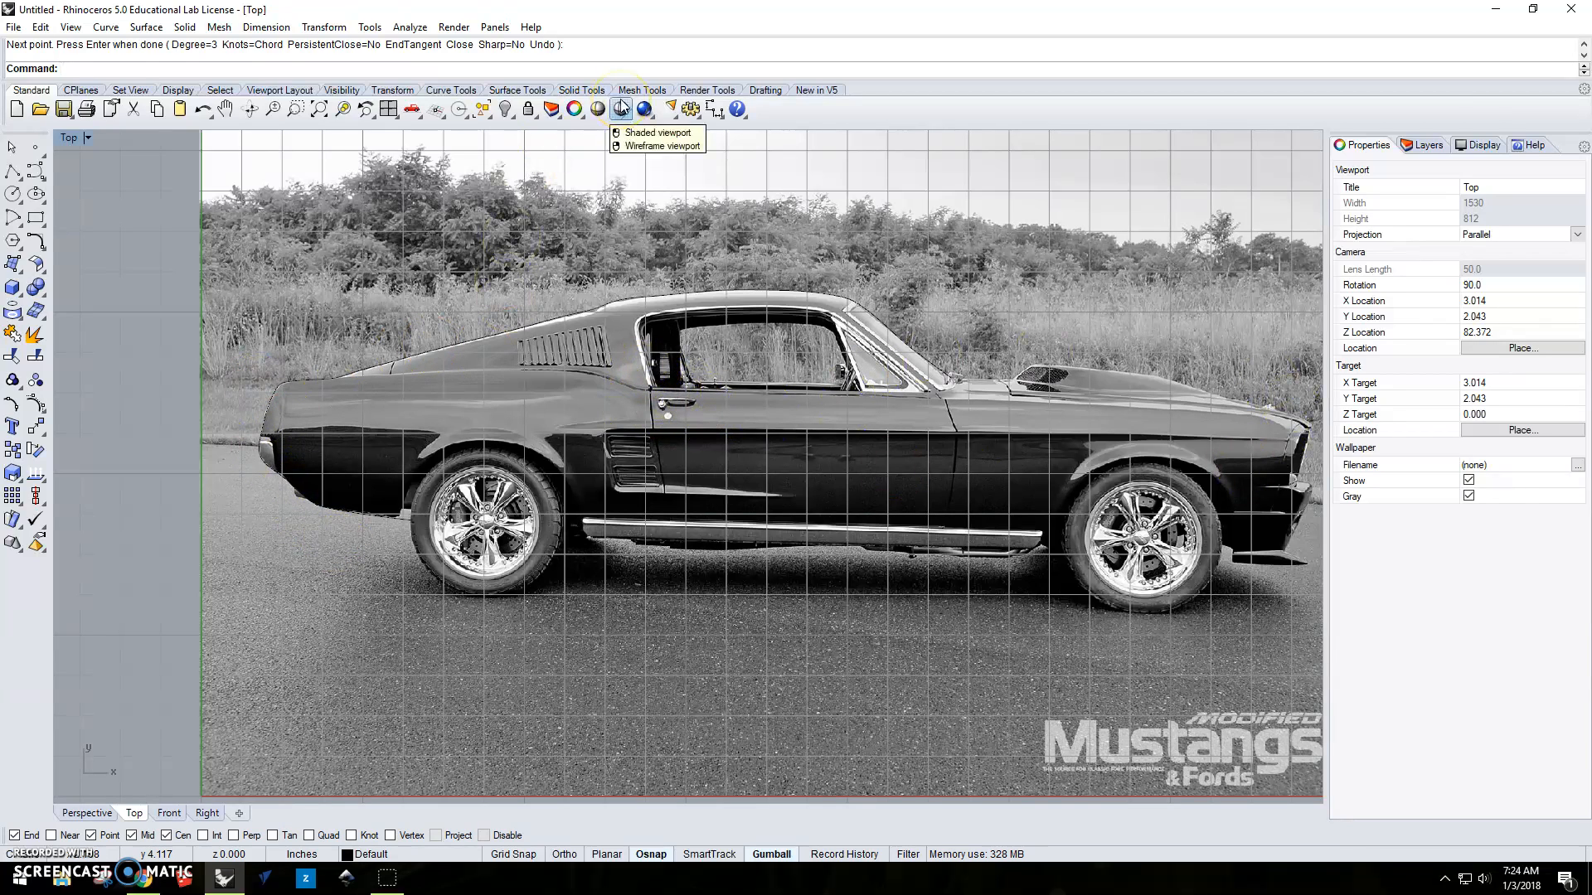
pyautogui.press('Return')
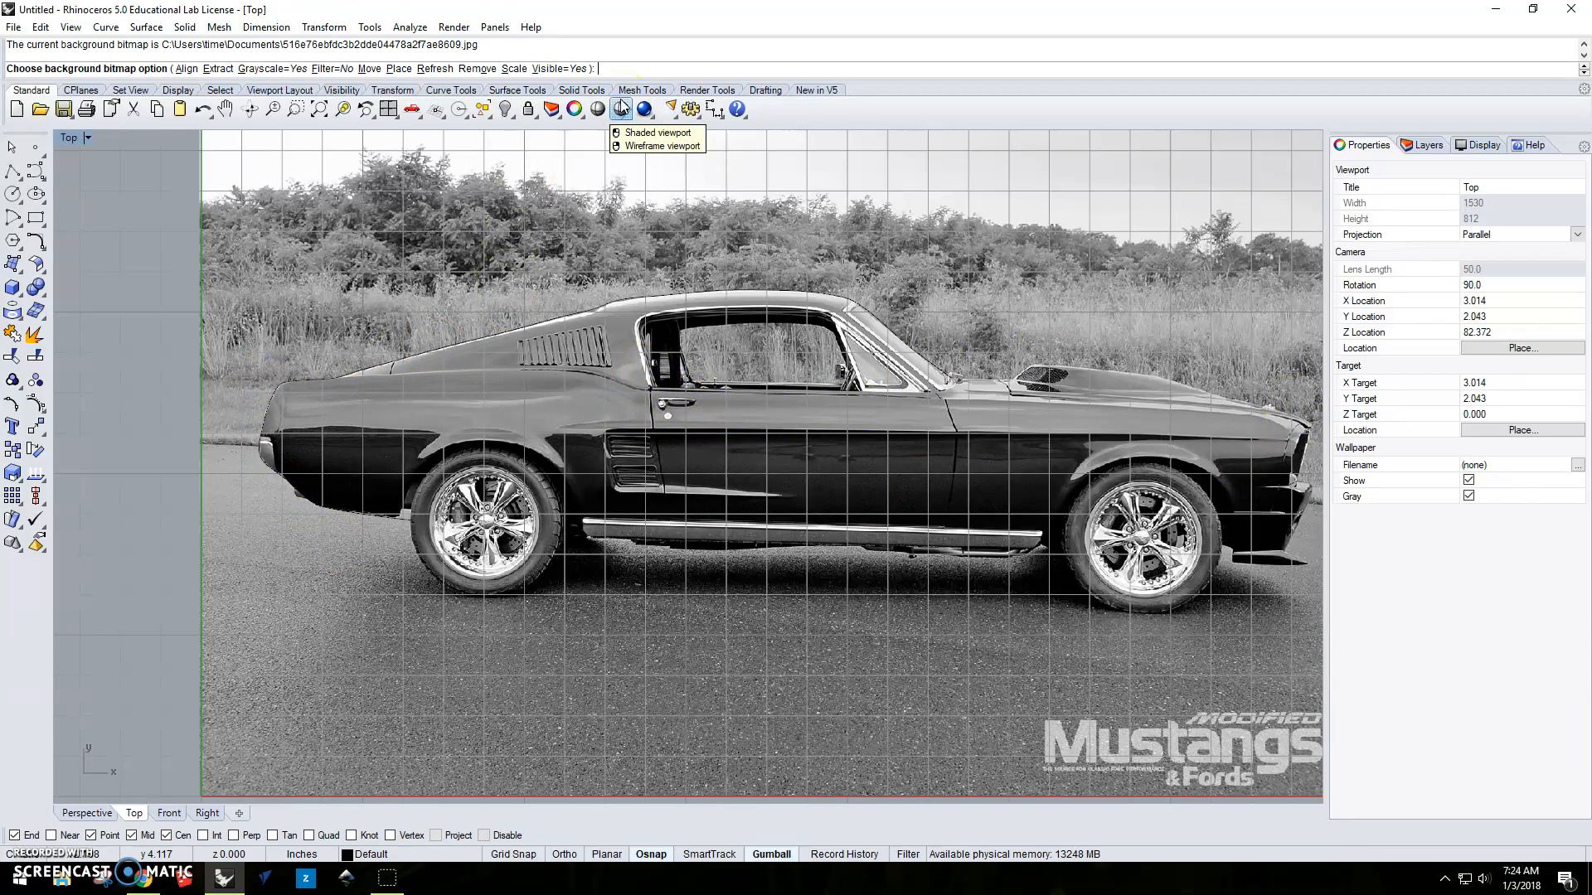
pyautogui.click(572, 70)
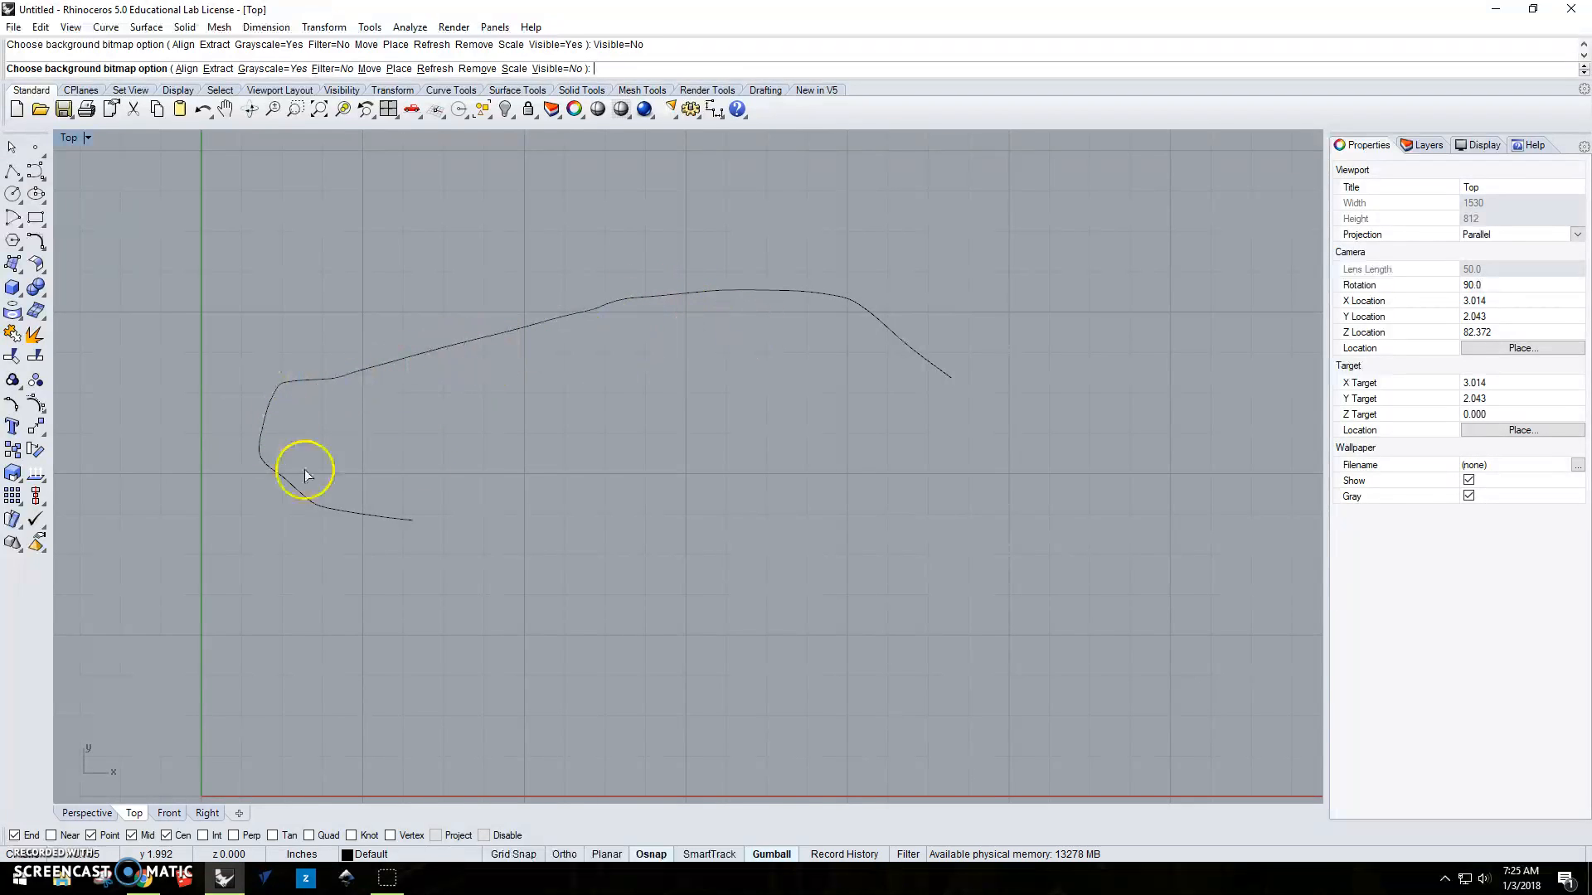
pyautogui.click(573, 70)
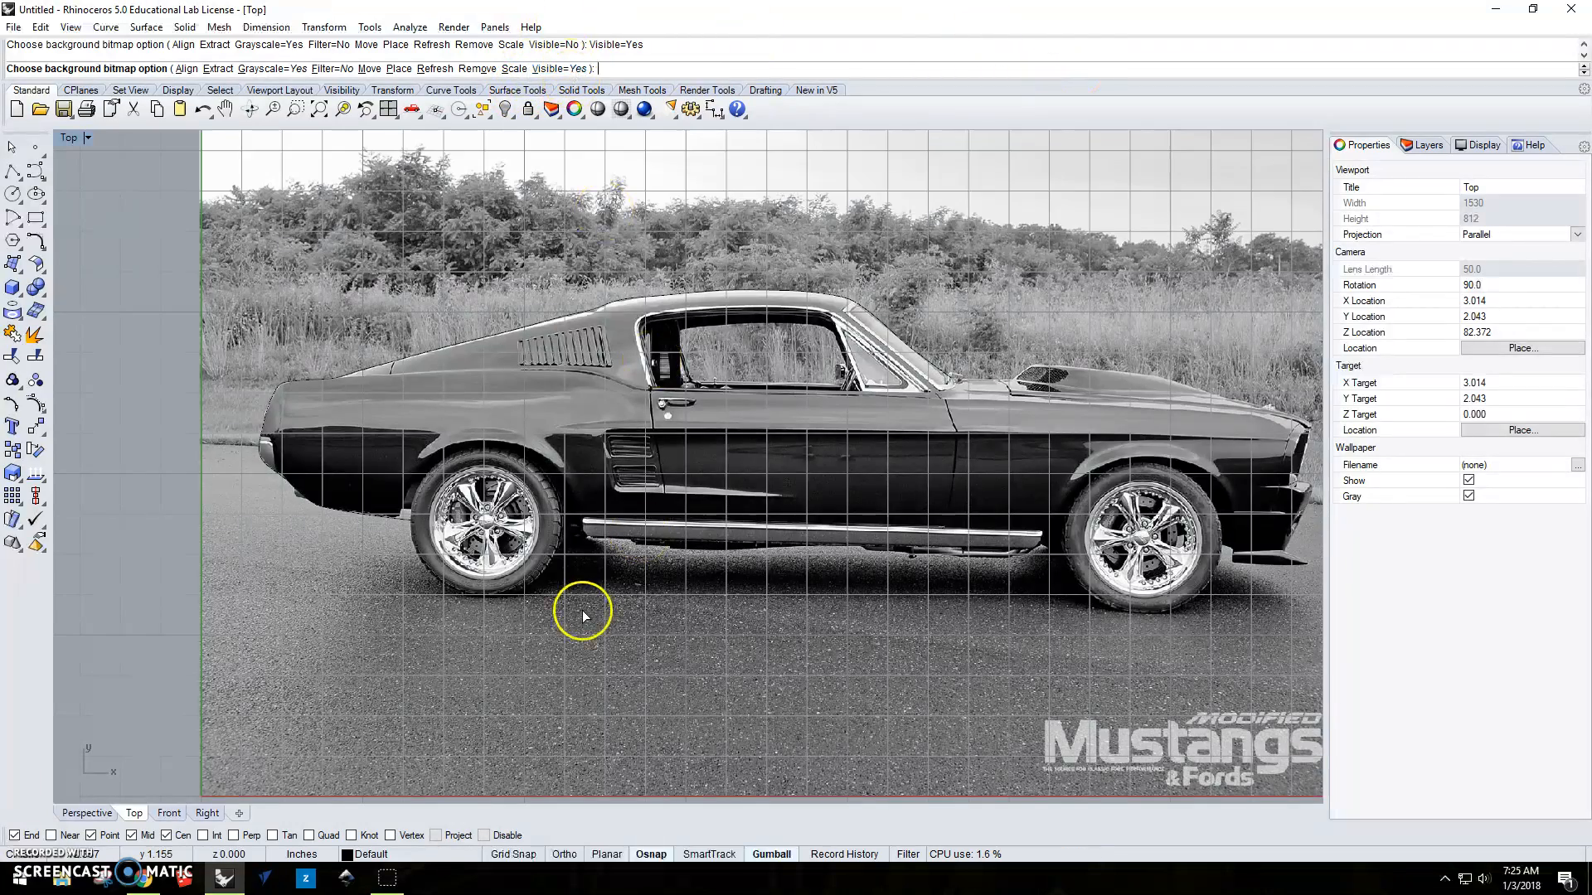
# Draw a new interpolate-points curve from the body curve's end around the lower half of the rear tire, and finish it.
pyautogui.scroll(6, 579, 608)
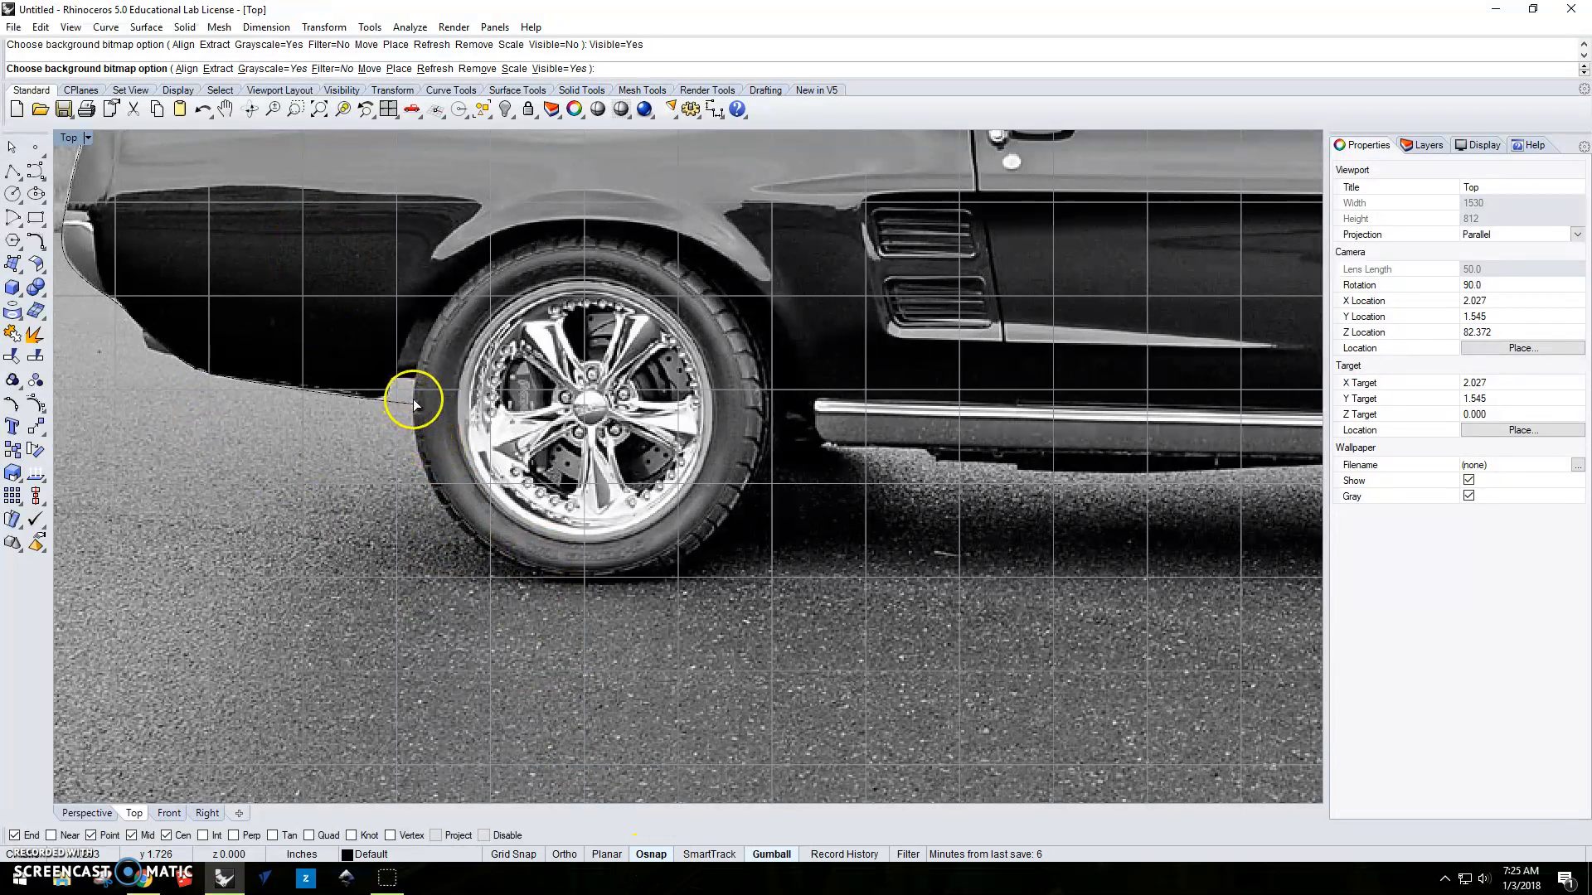
pyautogui.click(46, 185)
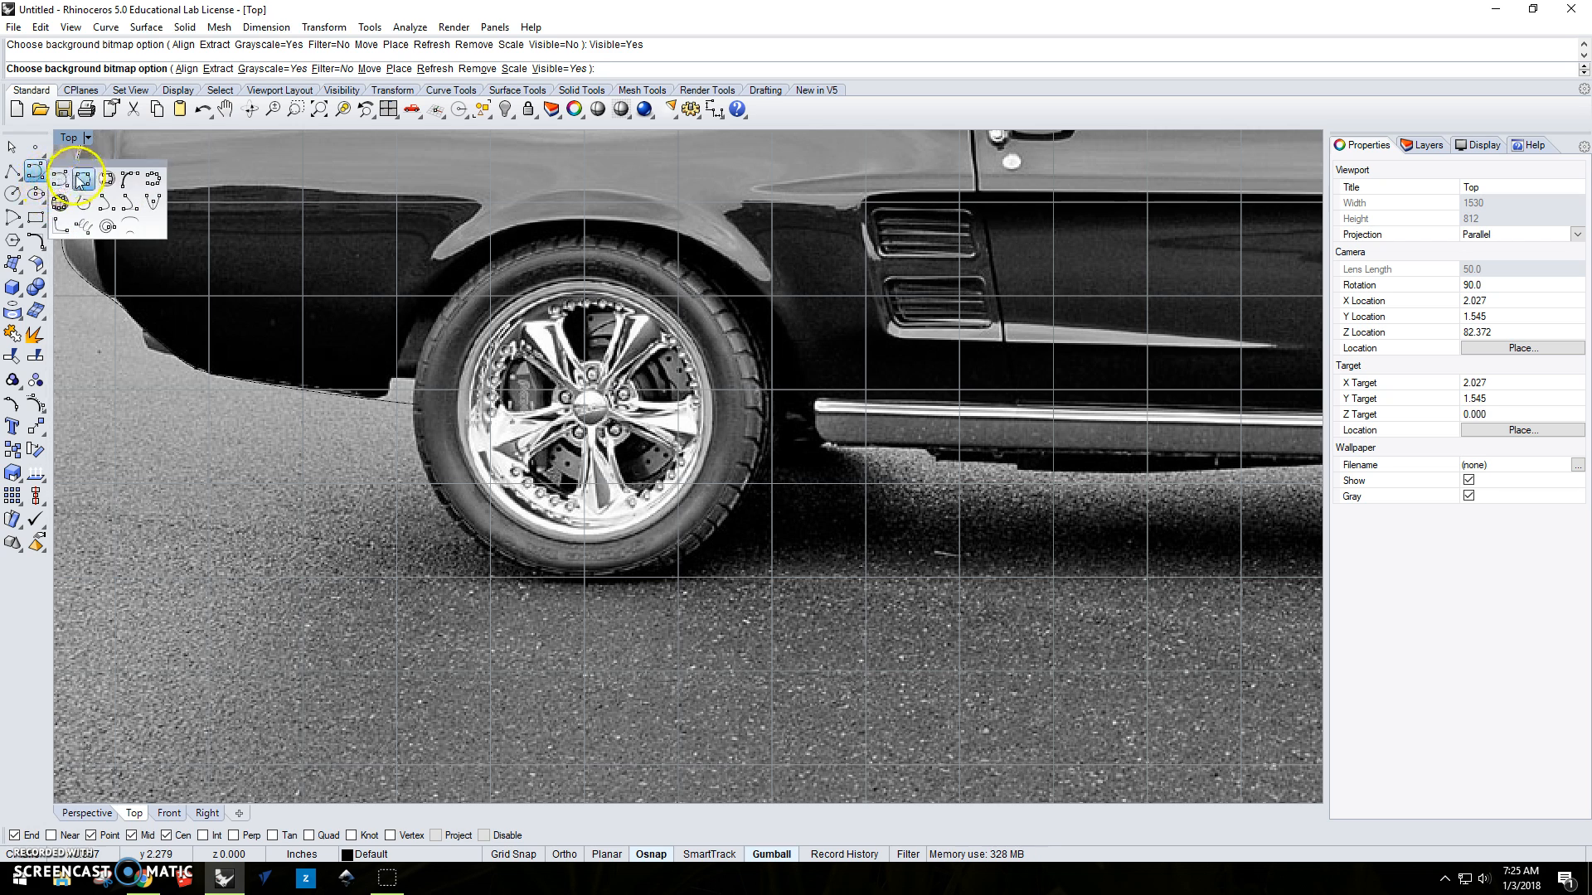
pyautogui.click(70, 157)
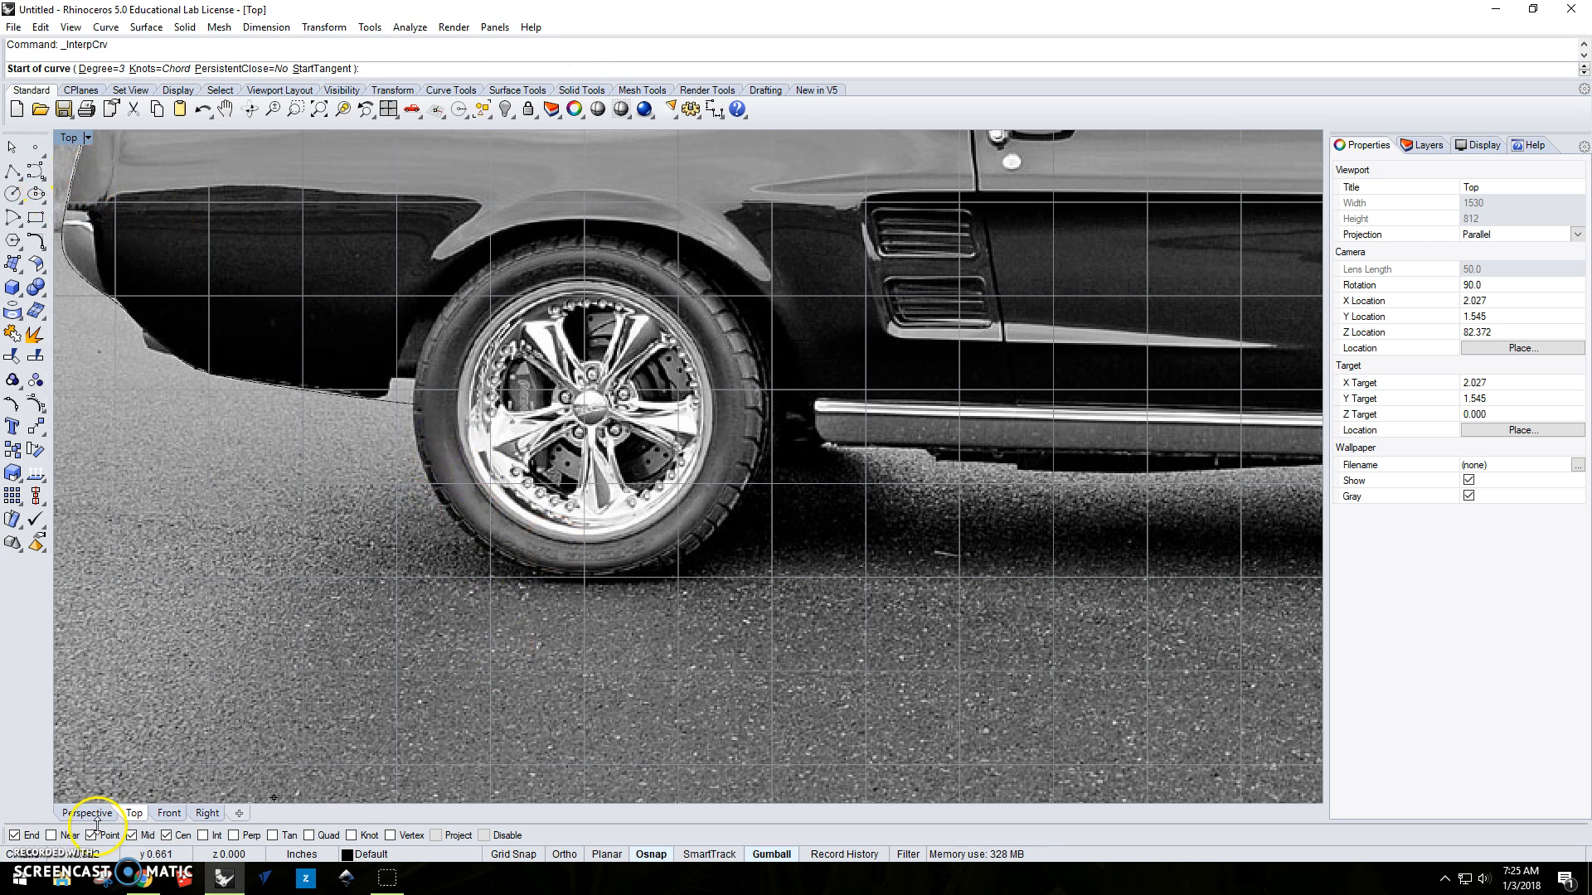
pyautogui.click(417, 405)
pyautogui.click(417, 441)
pyautogui.click(448, 507)
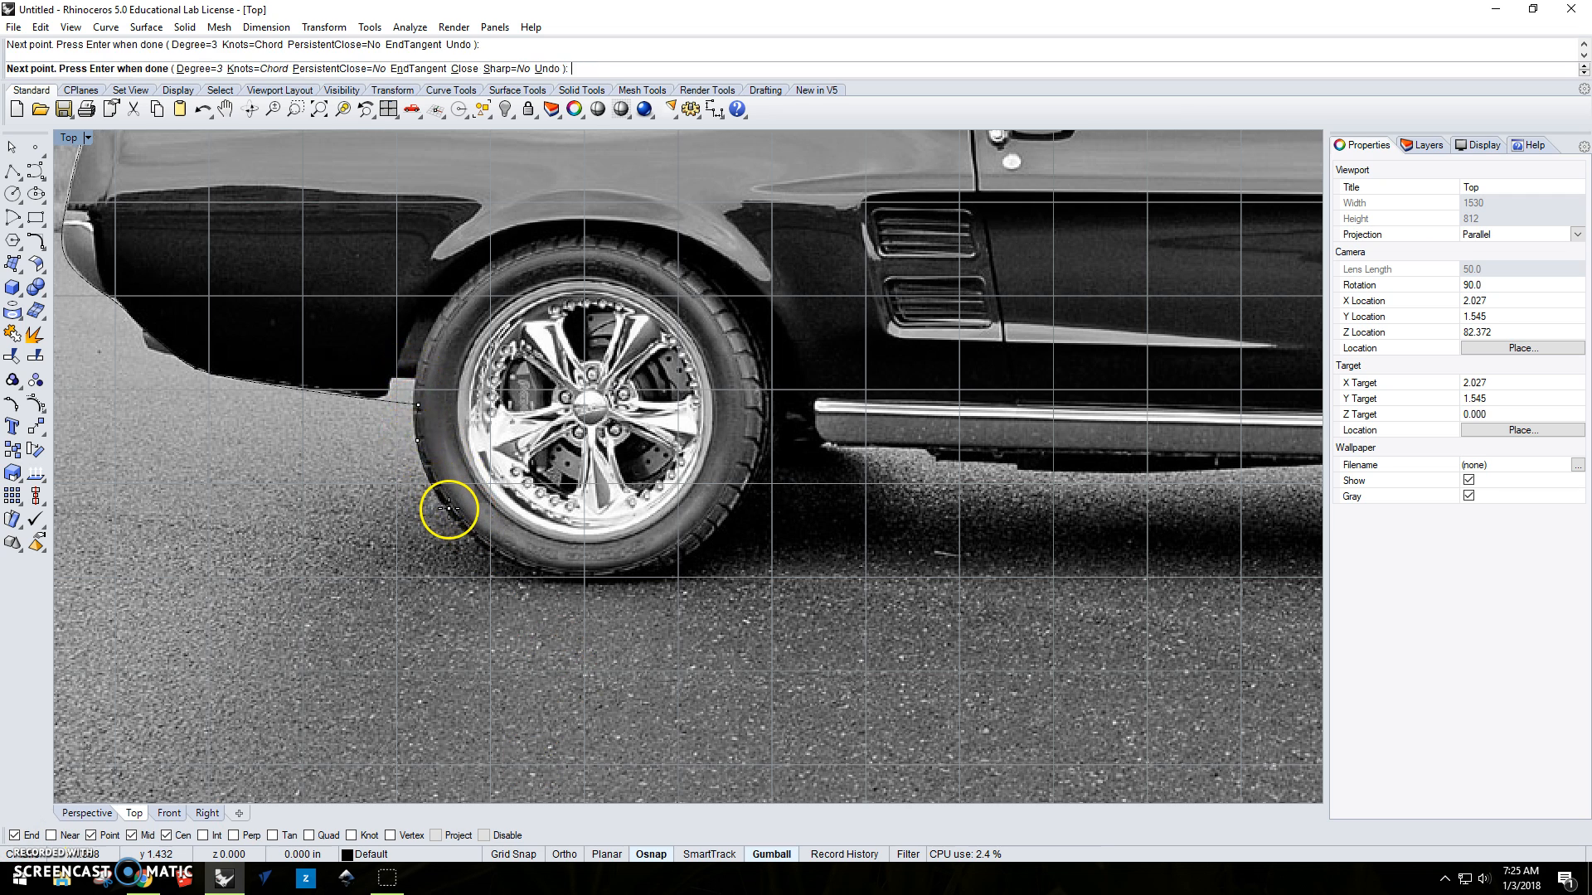
pyautogui.click(493, 551)
pyautogui.click(539, 572)
pyautogui.click(608, 583)
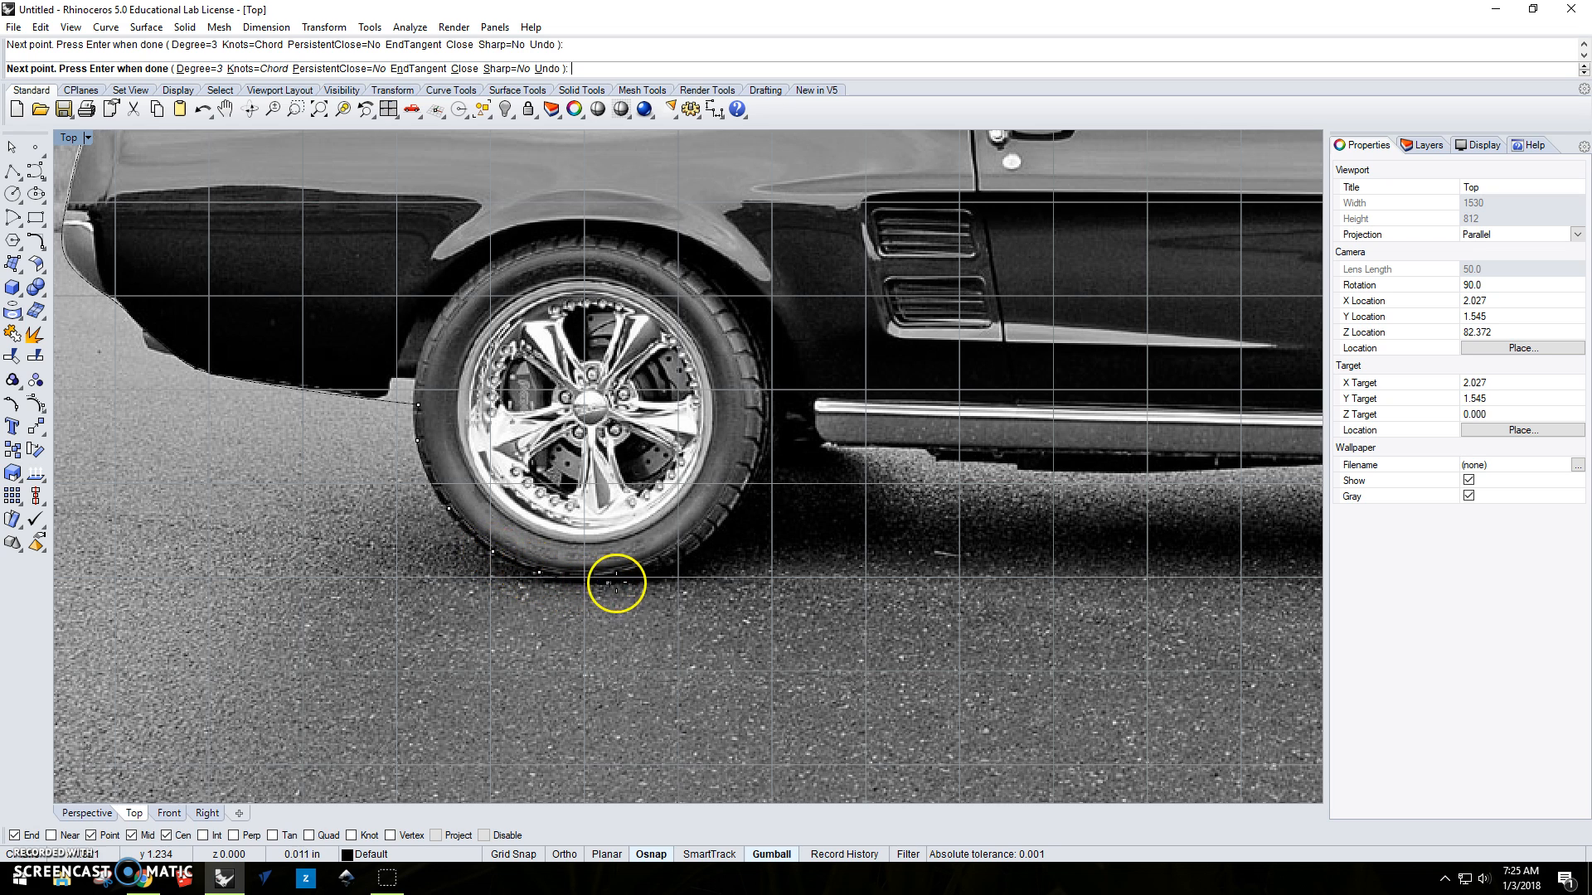
pyautogui.click(689, 556)
pyautogui.click(742, 495)
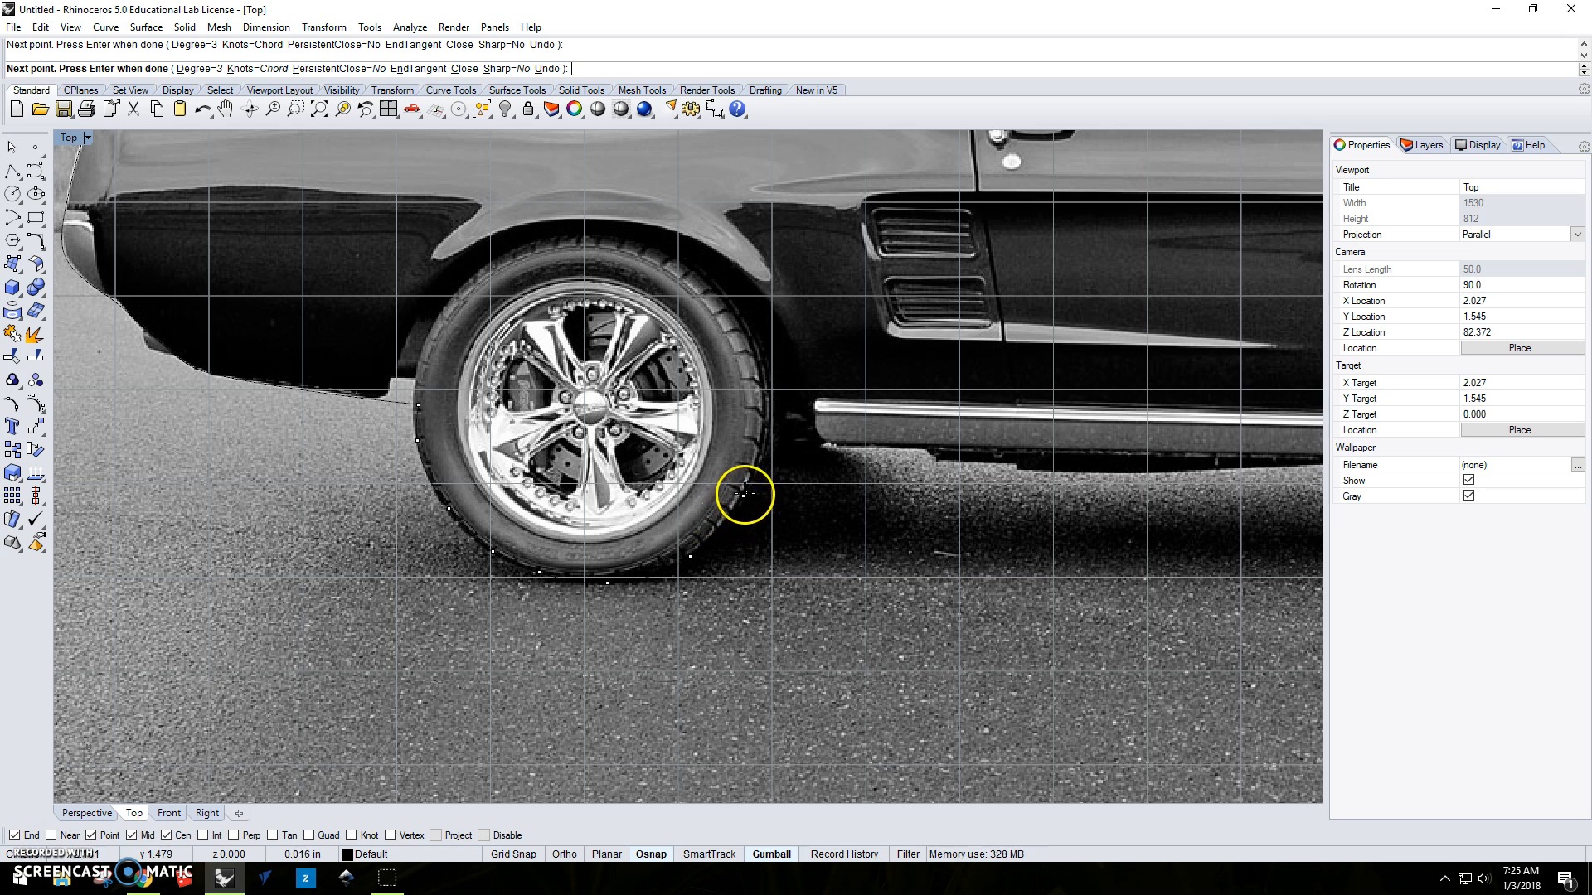
pyautogui.click(766, 439)
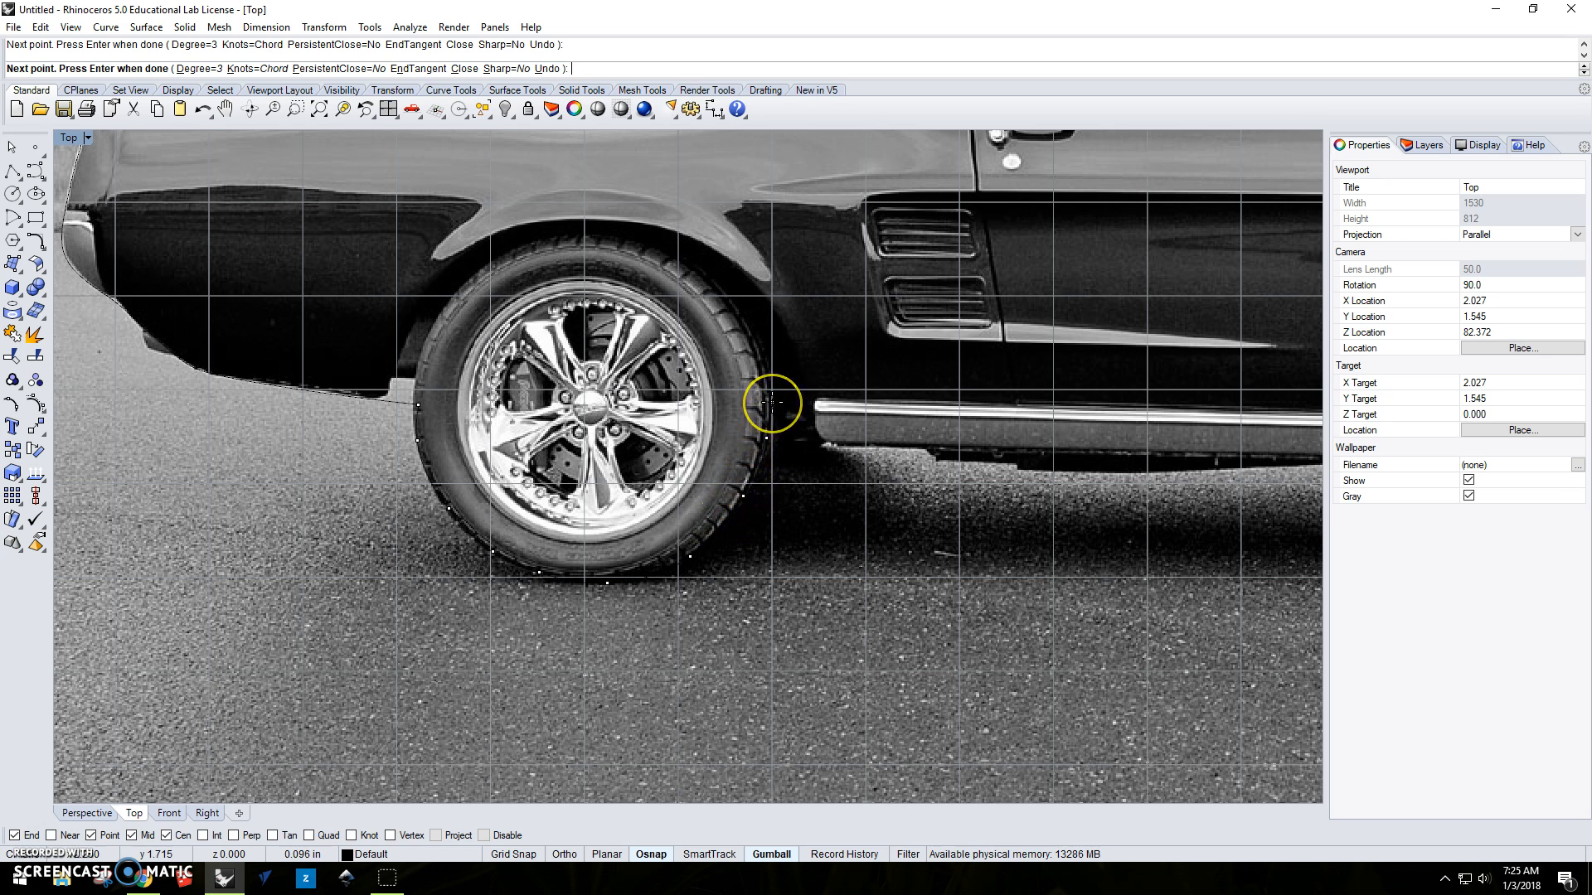
pyautogui.rightClick(772, 406)
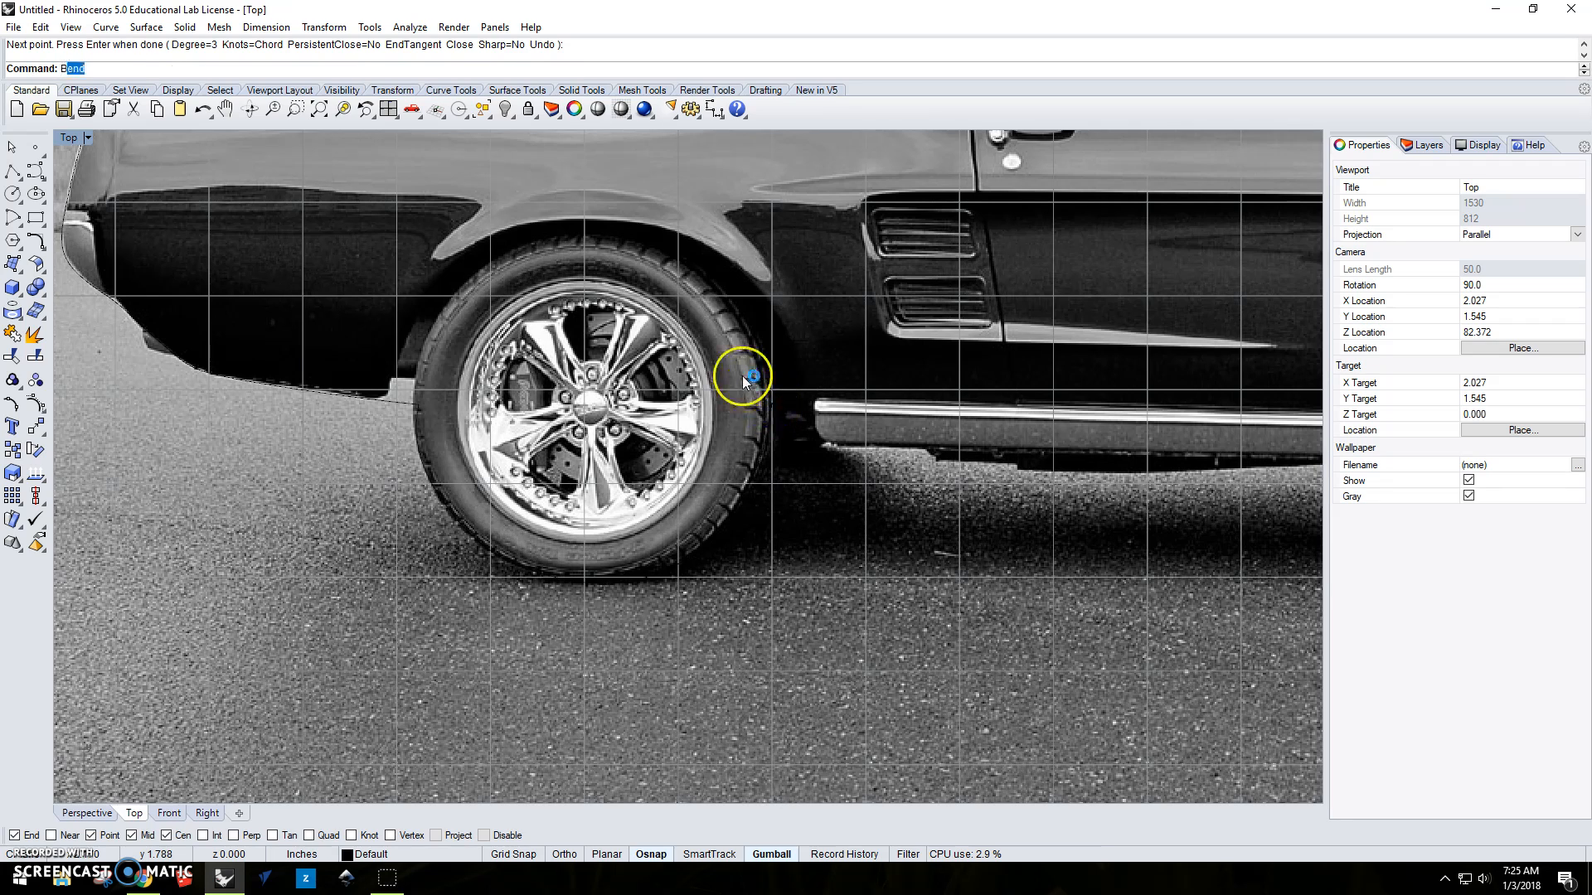
# Turn the background bitmap's visibility off to check both the body and tire curves, and turn it back on.
pyautogui.press('Return')
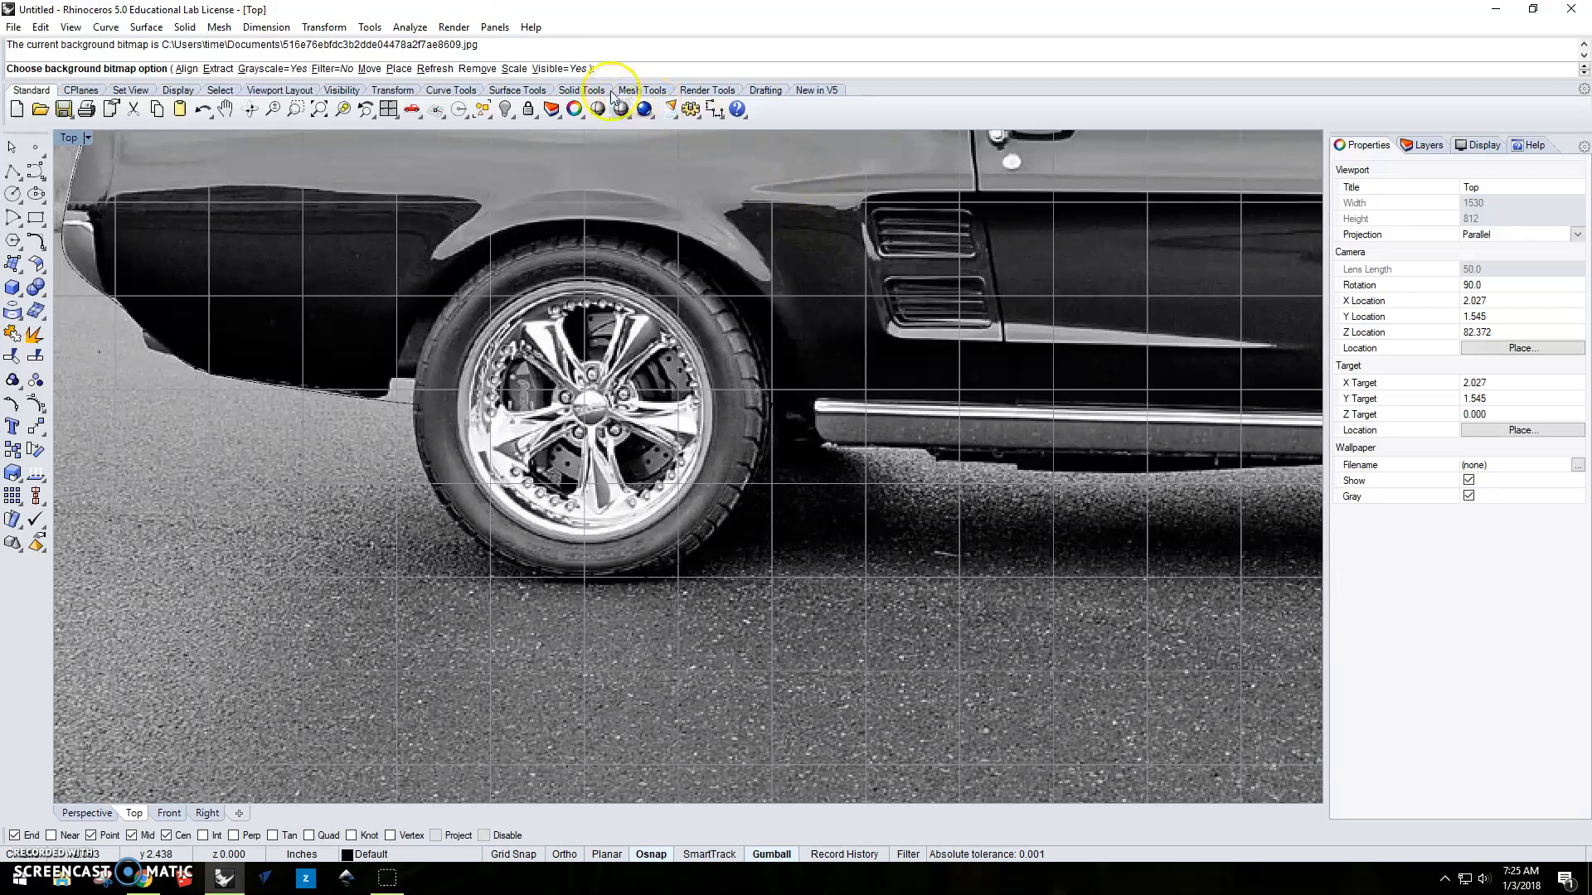
pyautogui.click(564, 69)
pyautogui.scroll(-3, 864, 380)
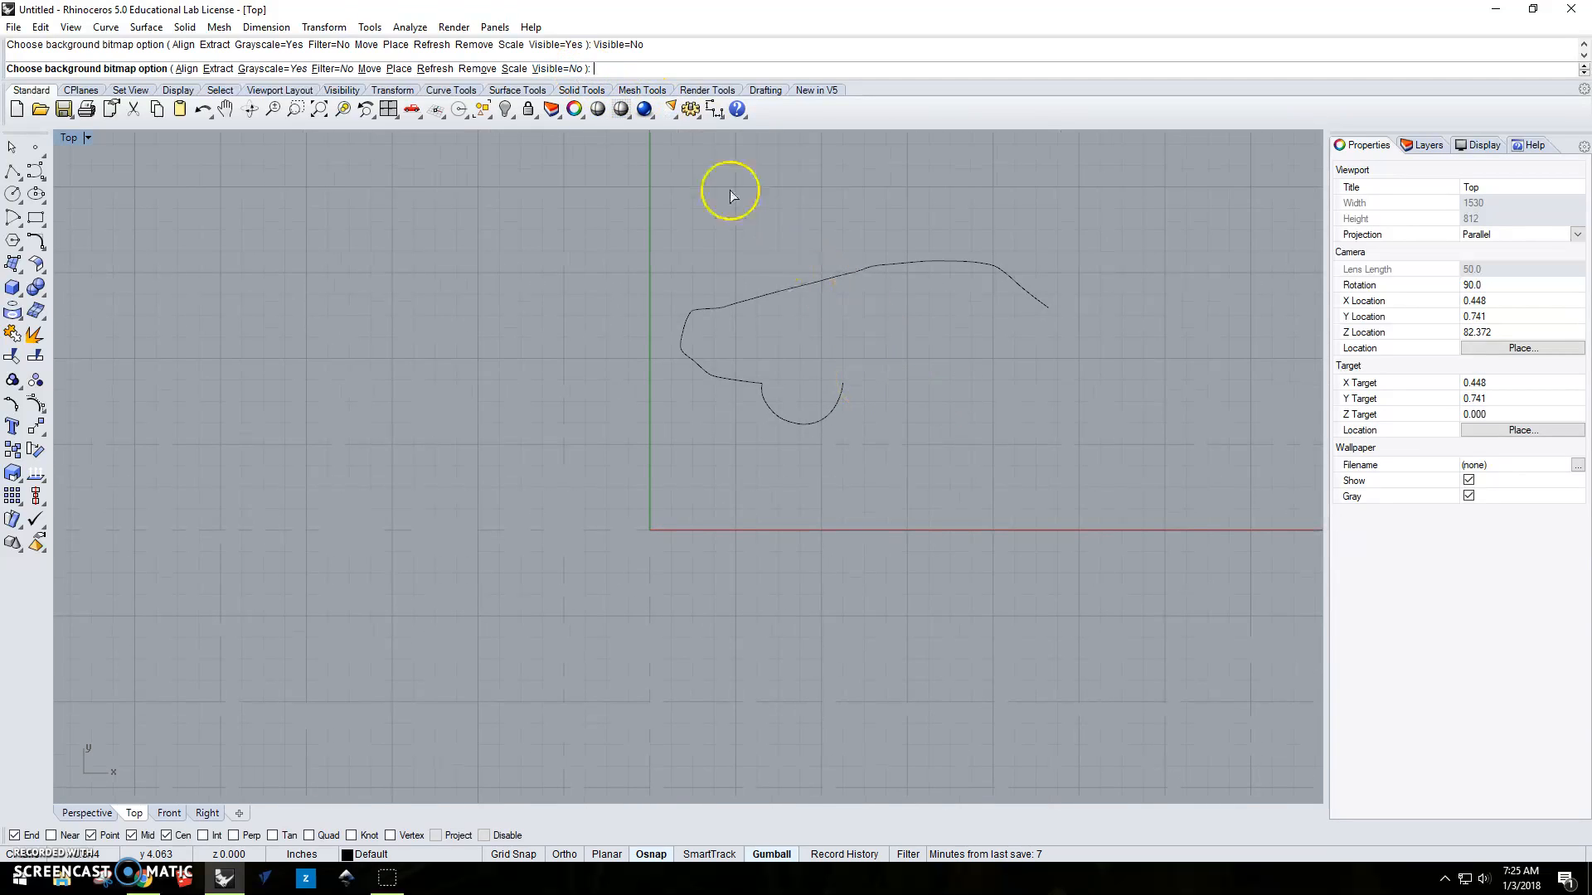
pyautogui.click(564, 71)
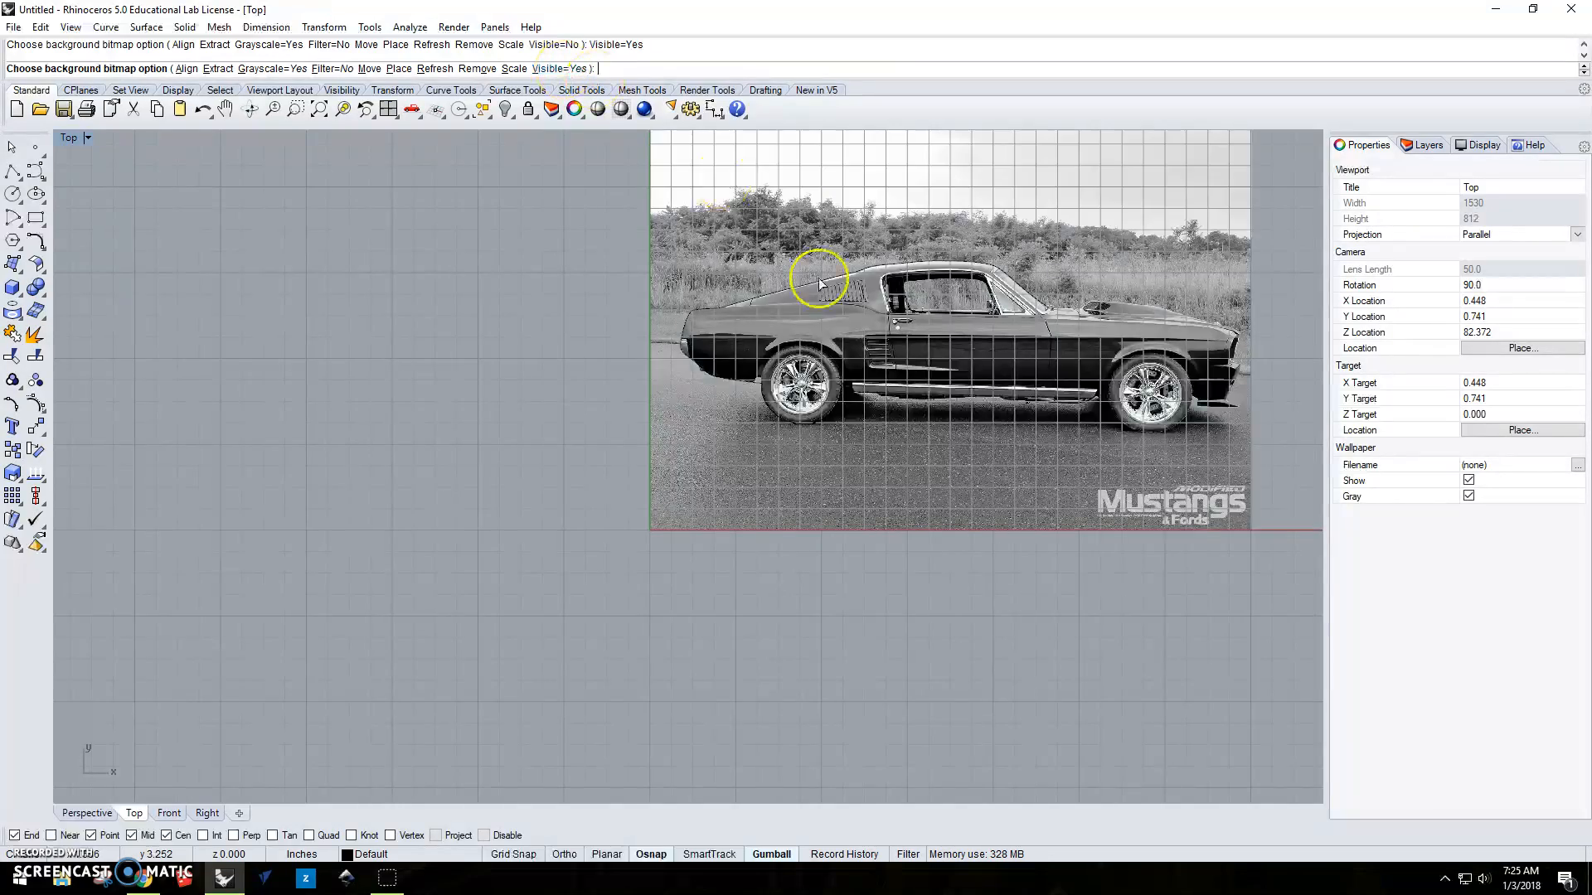
pyautogui.scroll(5, 895, 398)
pyautogui.moveTo(959, 437); pyautogui.dragTo(726, 444, button='right')
pyautogui.scroll(-5, 705, 448)
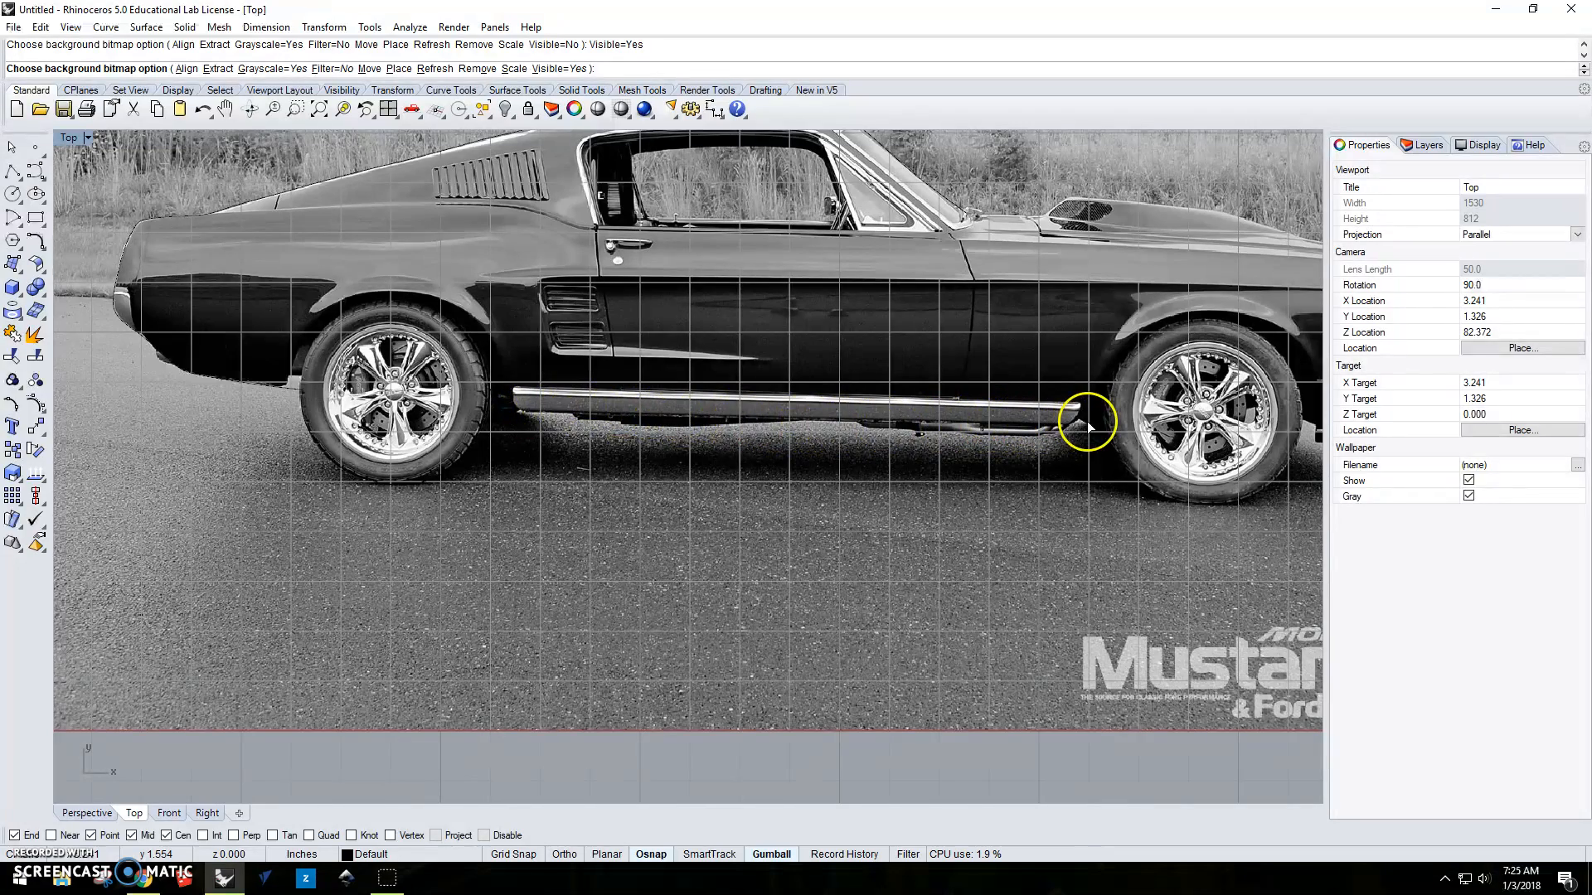
# Draw a straight polyline along the bottom of the rocker panel from behind the rear tire to just before the front tire.
pyautogui.click(12, 174)
pyautogui.scroll(4, 539, 436)
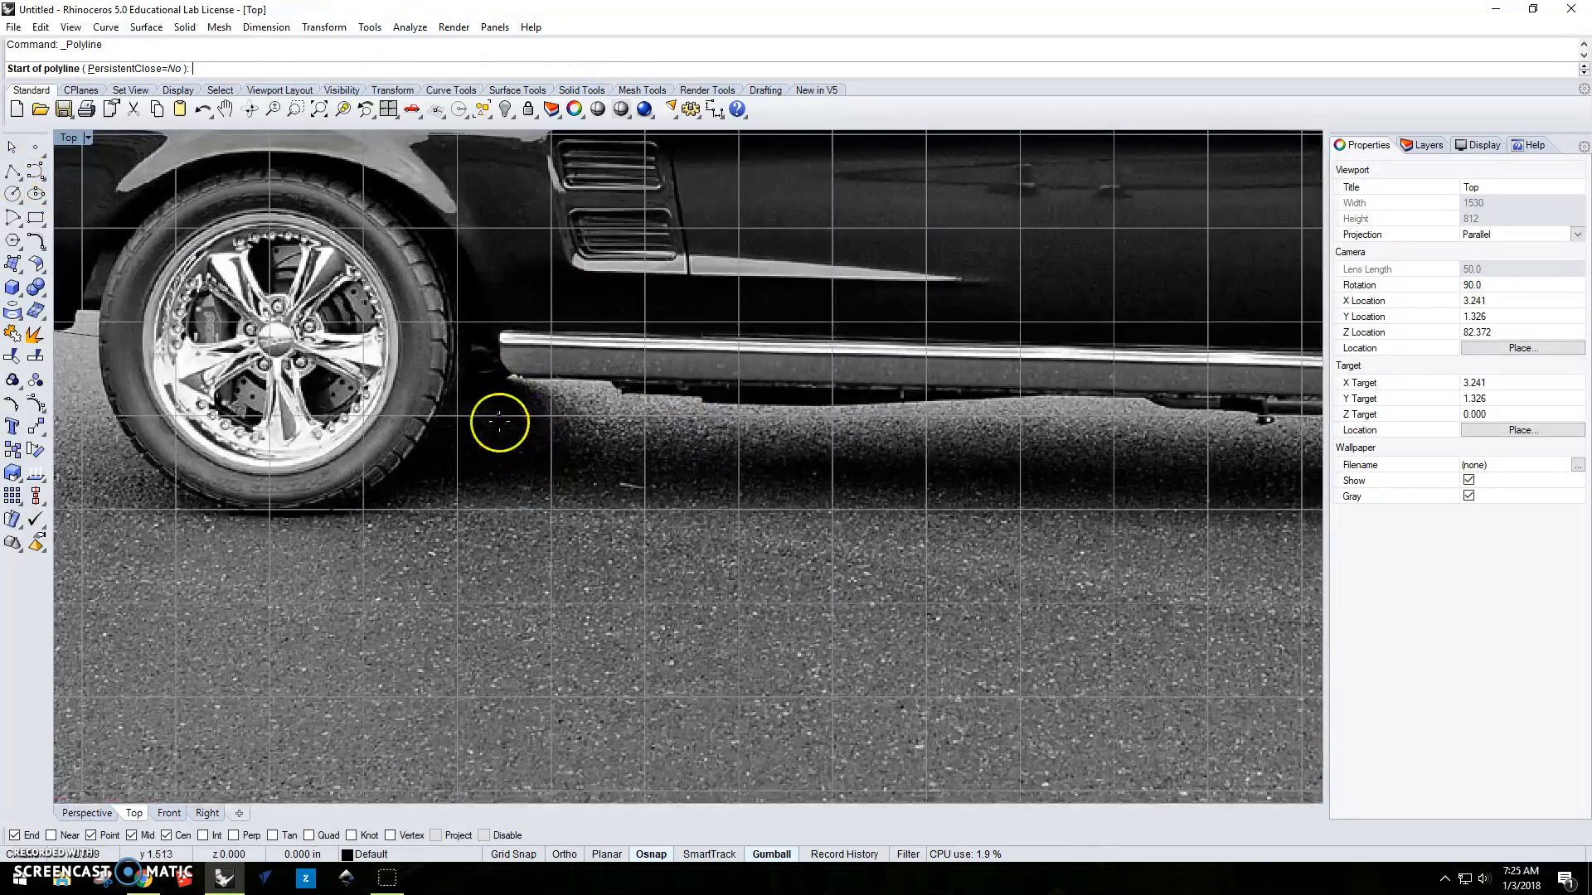
pyautogui.click(512, 377)
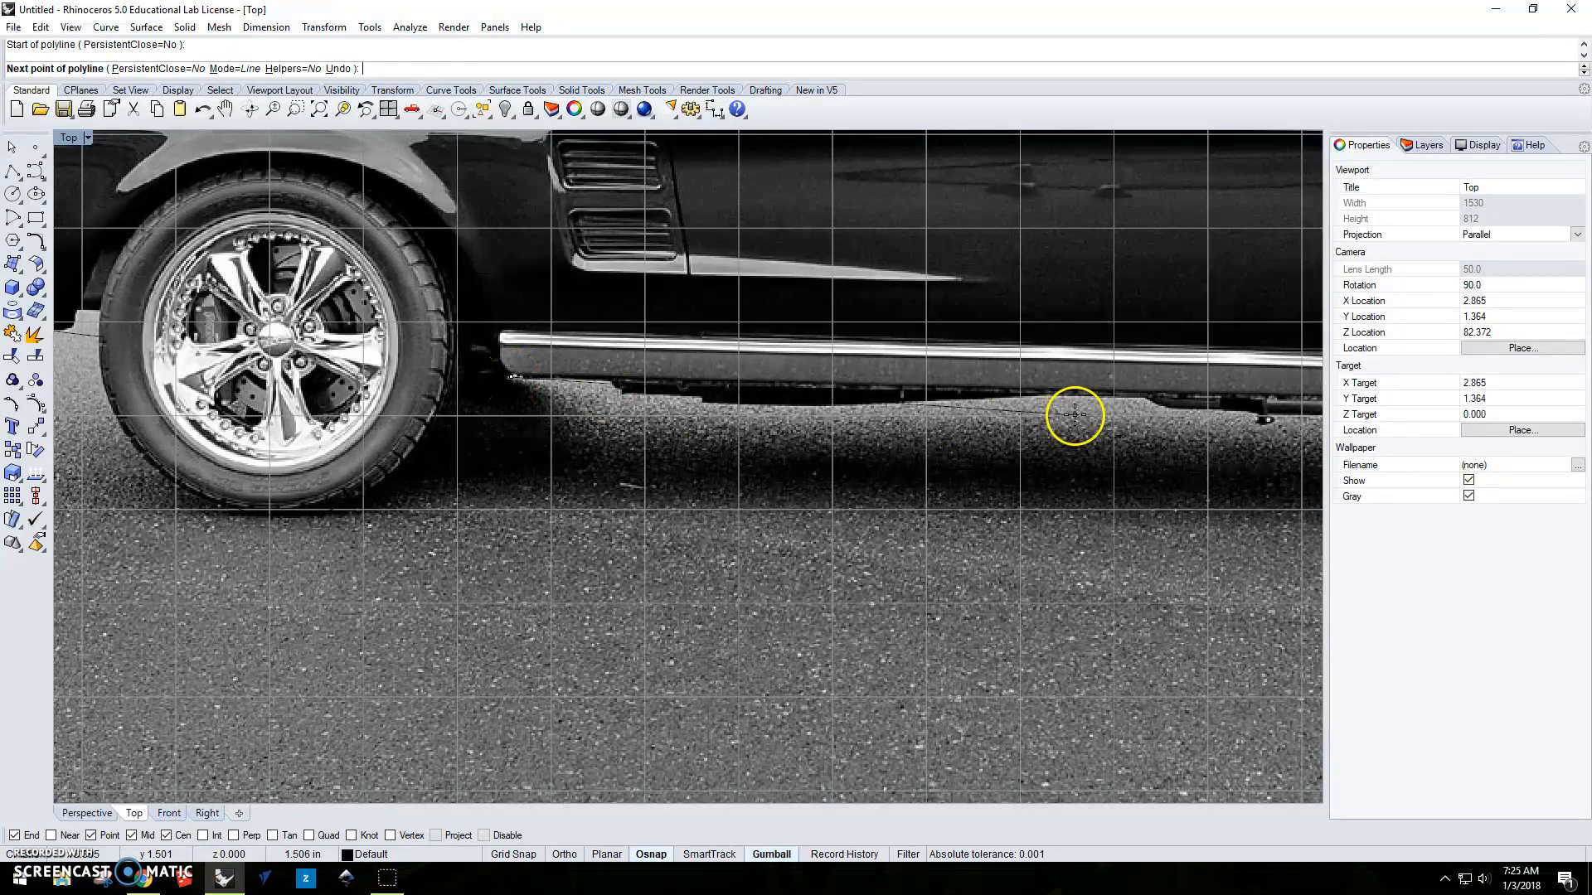
pyautogui.moveTo(1073, 414); pyautogui.dragTo(658, 455, button='right')
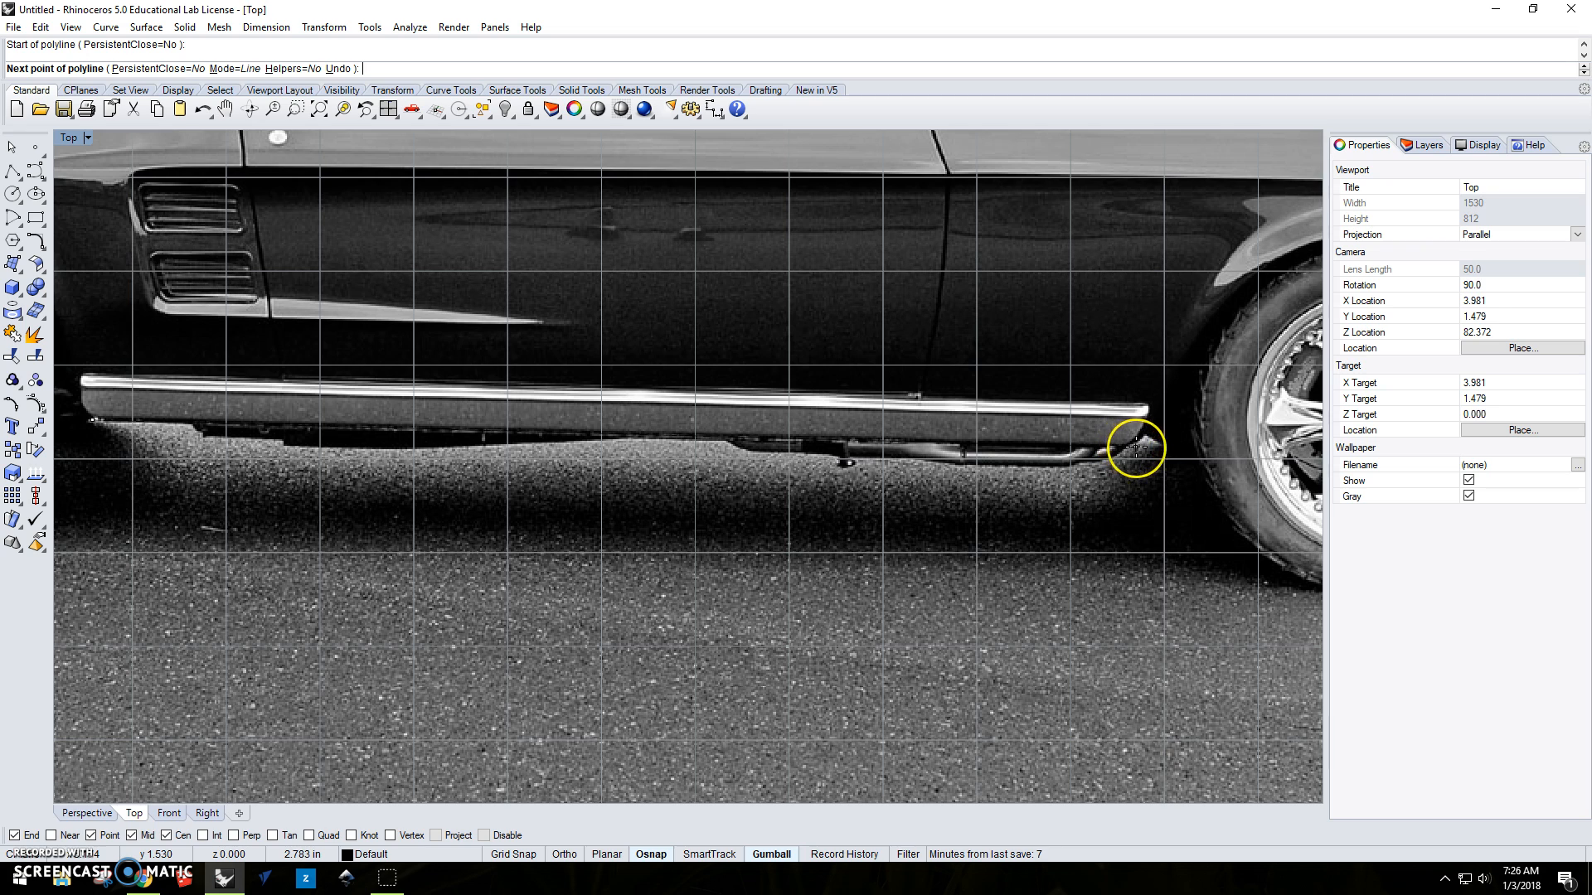
pyautogui.click(1135, 448)
pyautogui.press('Return')
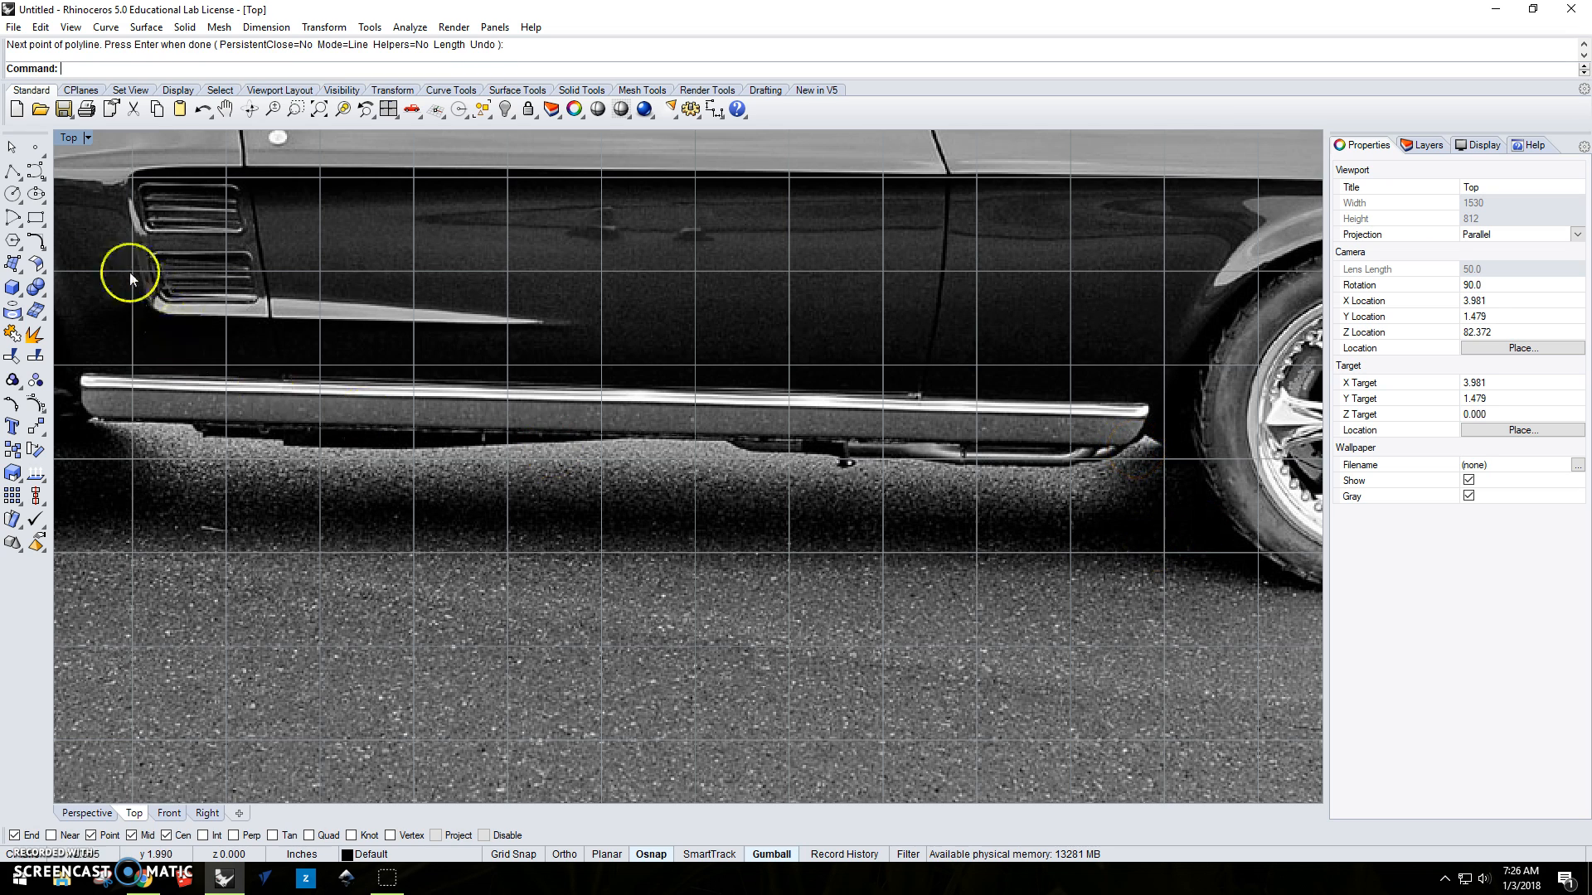
# Draw an interpolate-points curve around the lower half of the front tire and finish it.
pyautogui.click(43, 178)
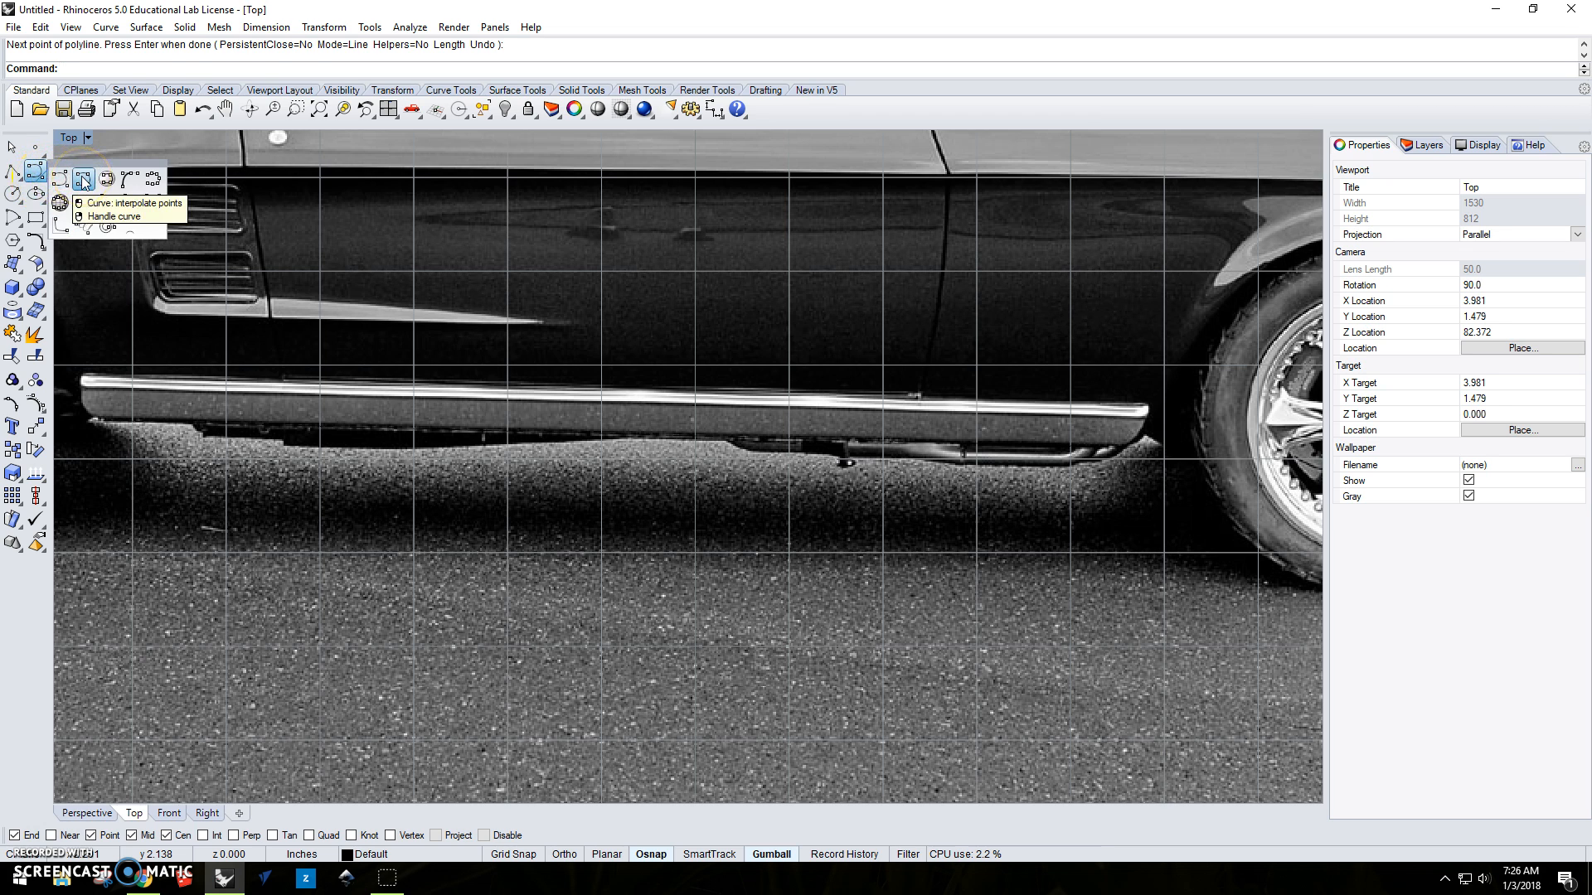
pyautogui.click(84, 182)
pyautogui.moveTo(1059, 490); pyautogui.dragTo(725, 359, button='right')
pyautogui.click(718, 347)
pyautogui.click(732, 411)
pyautogui.click(784, 466)
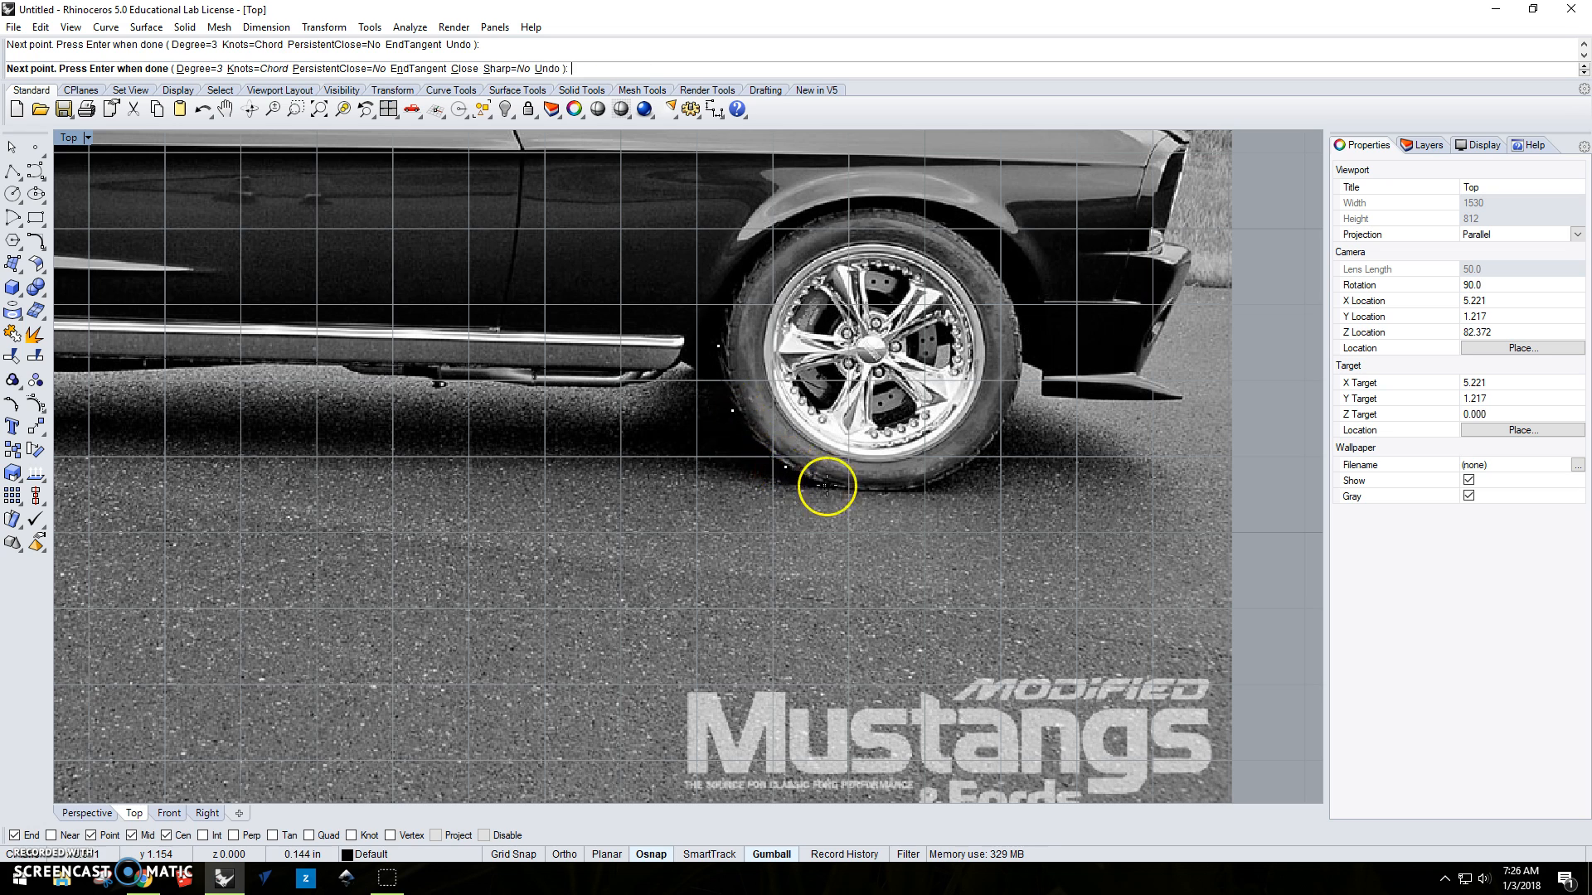
pyautogui.click(872, 490)
pyautogui.click(957, 474)
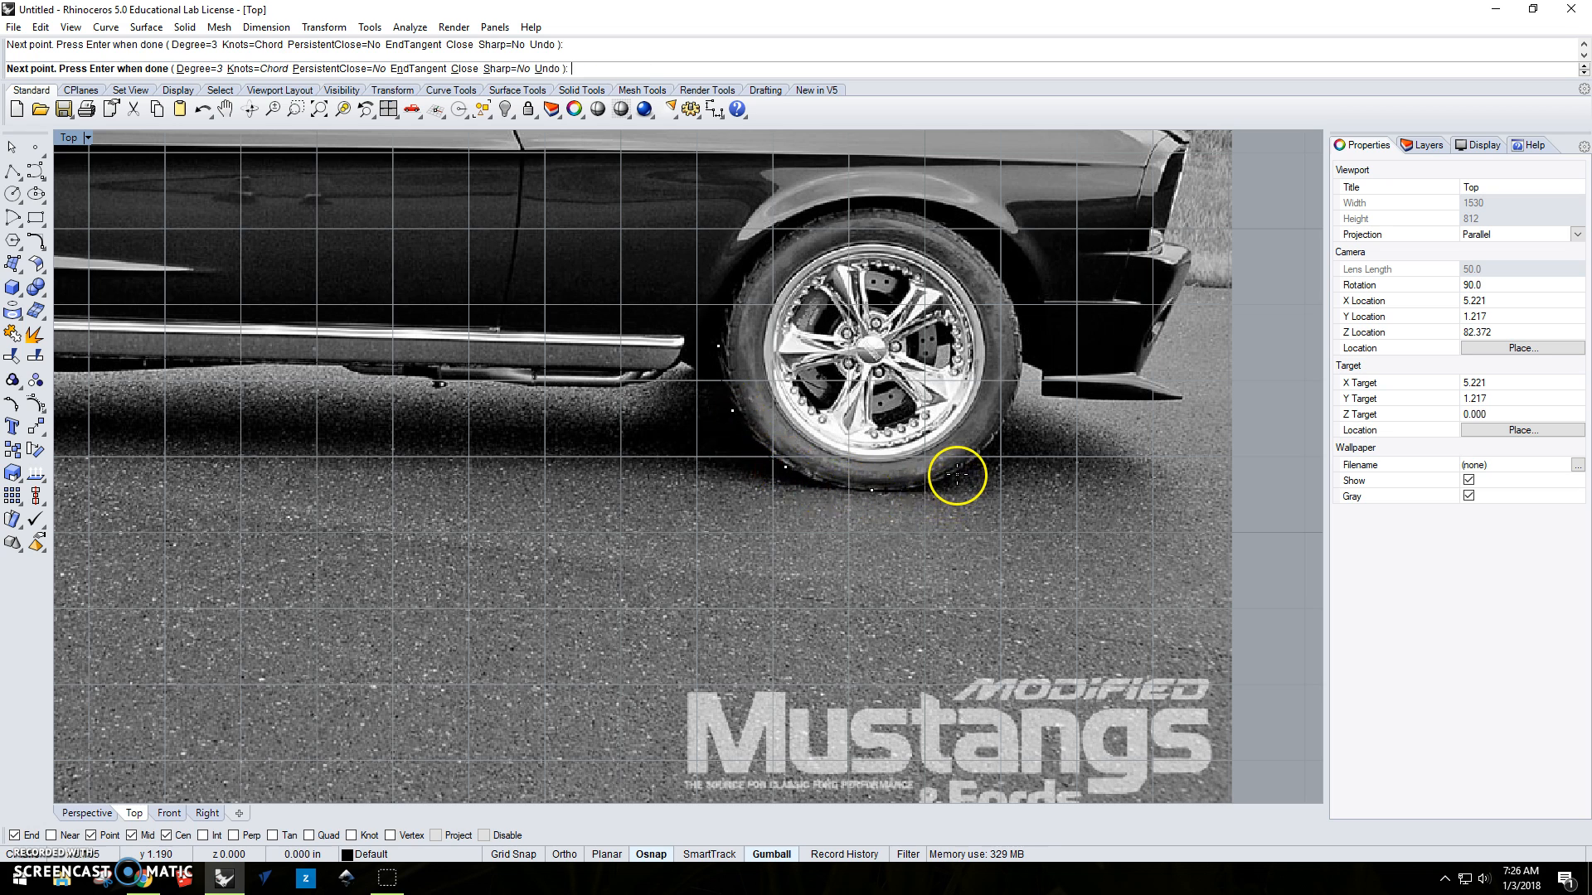
pyautogui.click(1006, 423)
pyautogui.click(1021, 369)
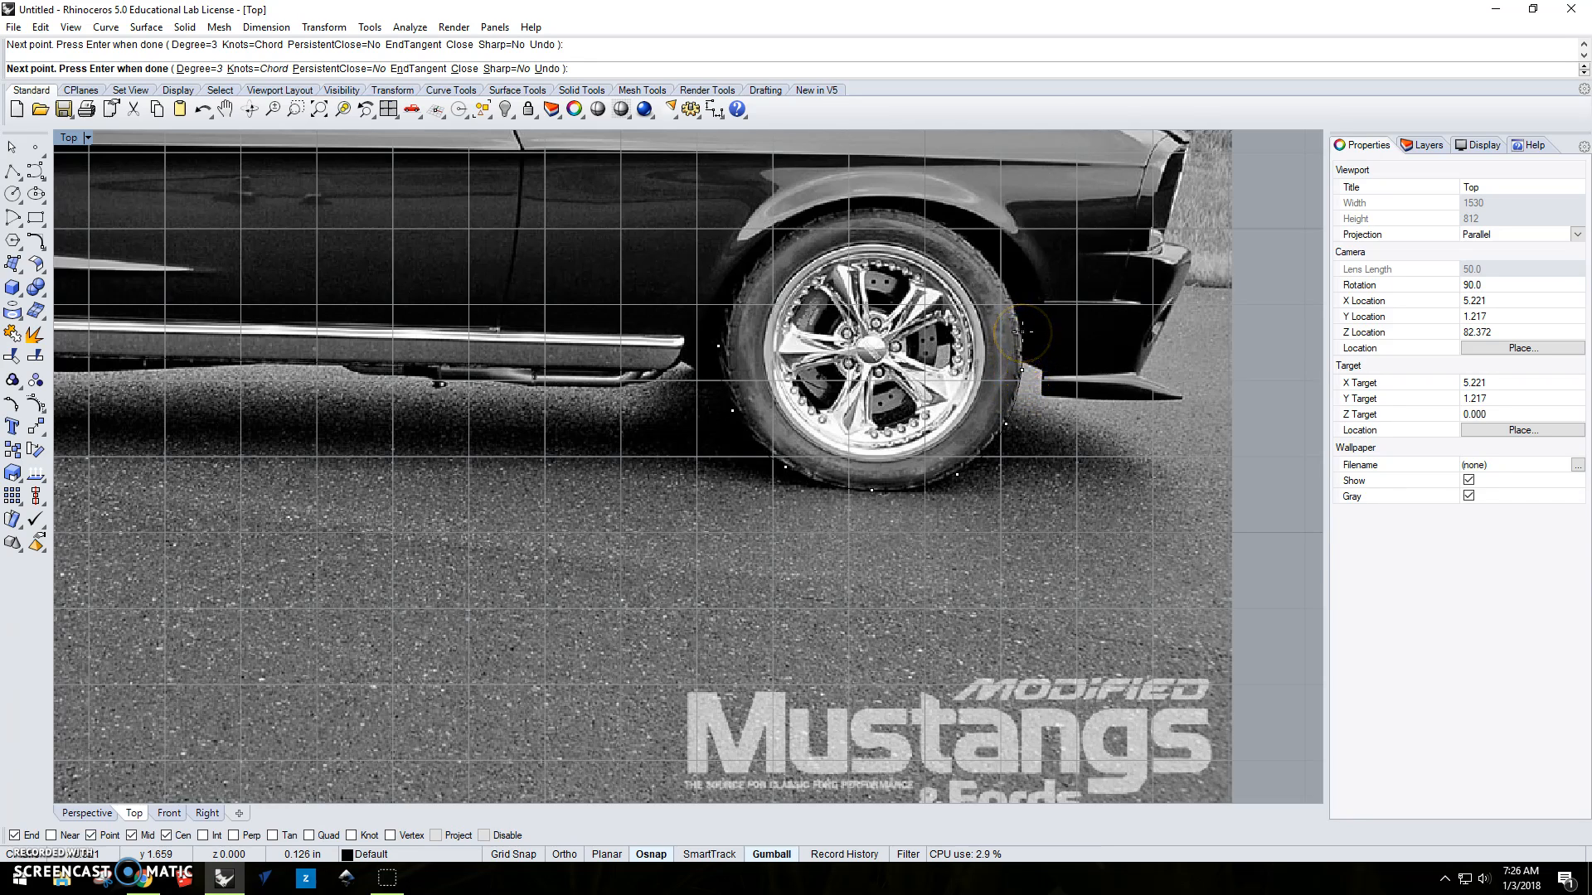
pyautogui.rightClick(485, 300)
# Draw a polyline along the front spoiler's bottom edge to its tip, back to the body, and up to the front bumper.
pyautogui.click(13, 171)
pyautogui.click(1042, 397)
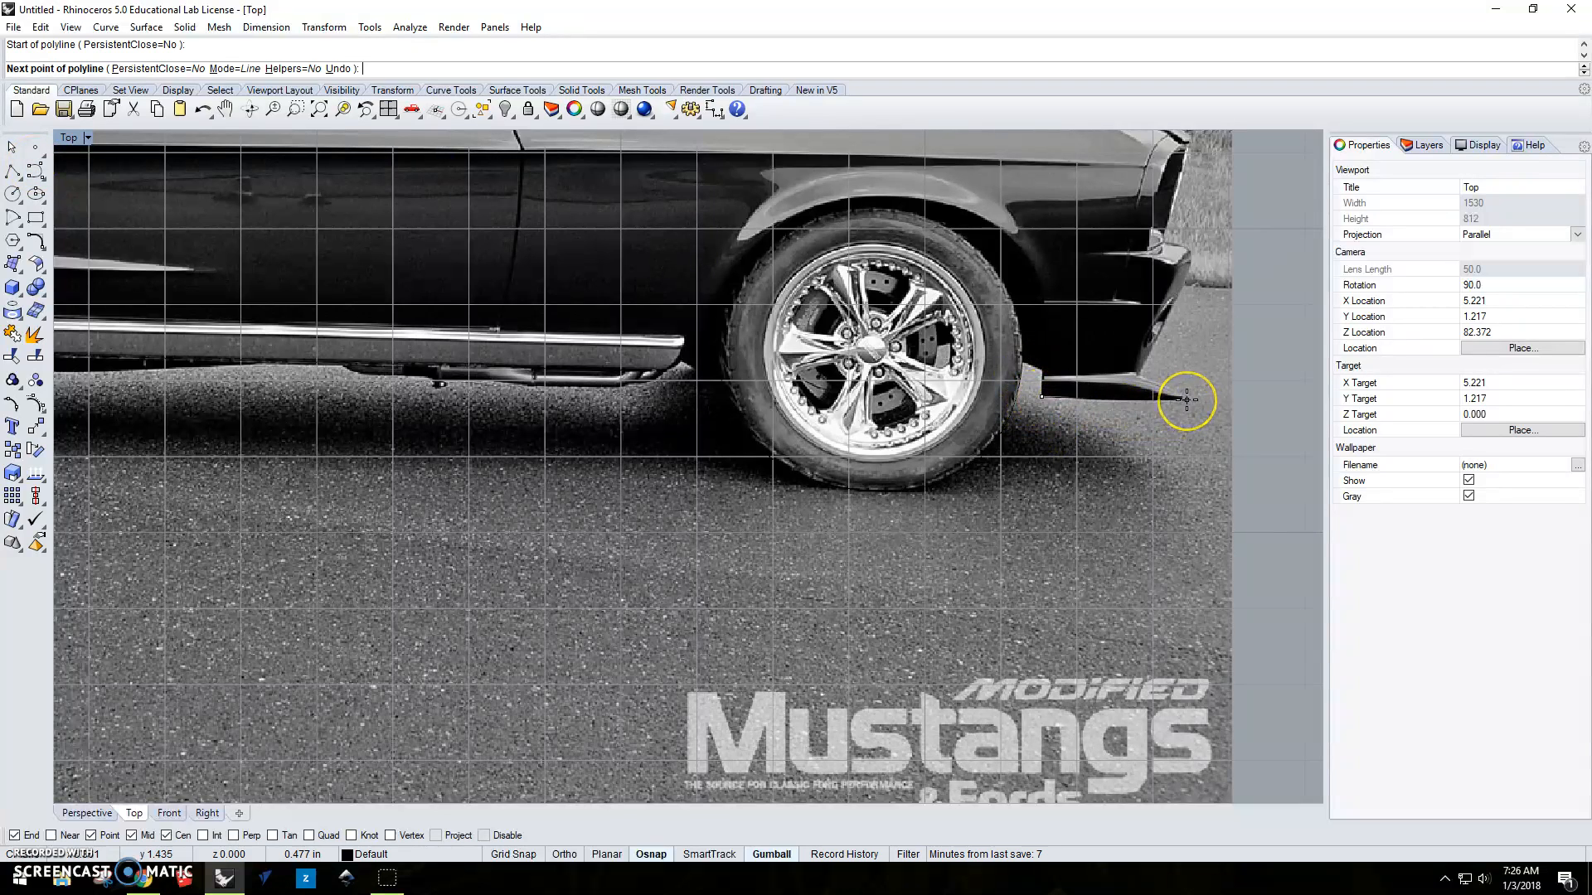
pyautogui.click(1187, 400)
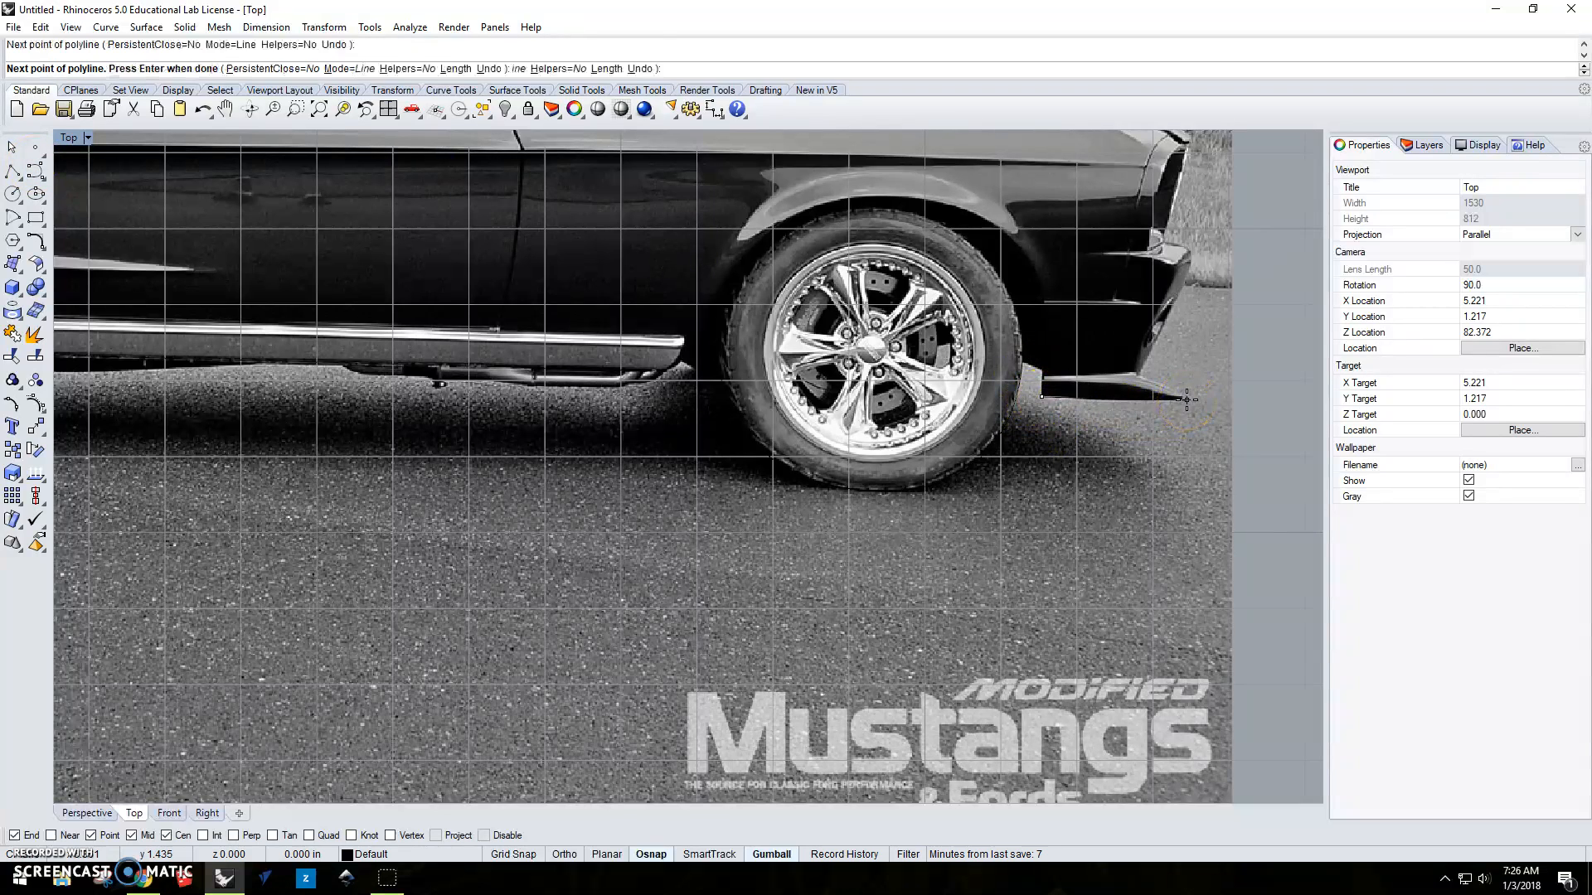
pyautogui.click(1140, 375)
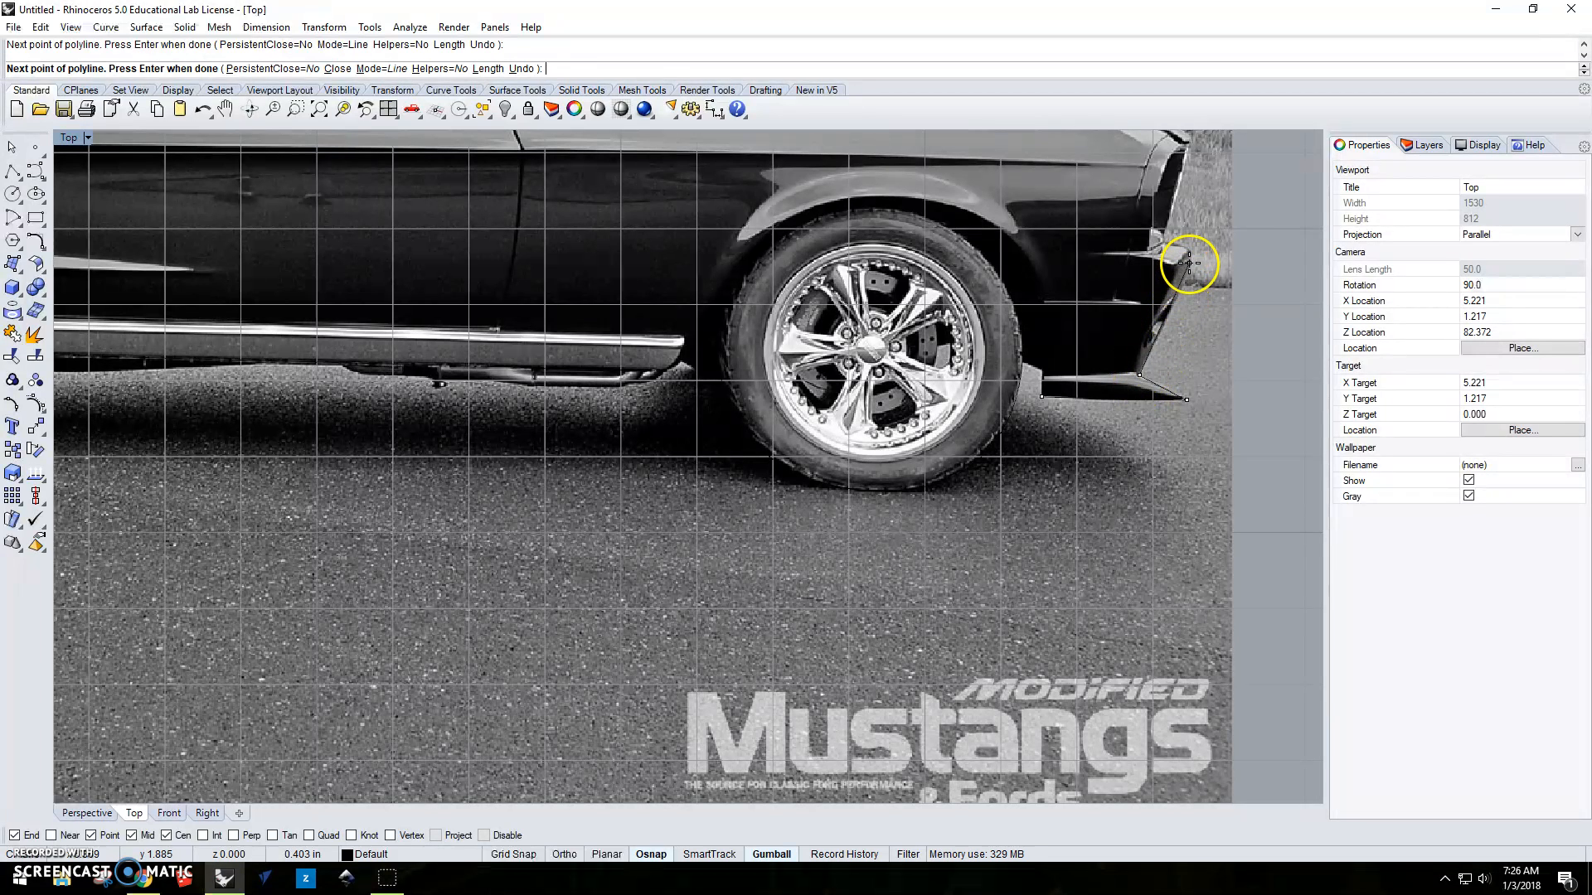
pyautogui.rightClick(1275, 323)
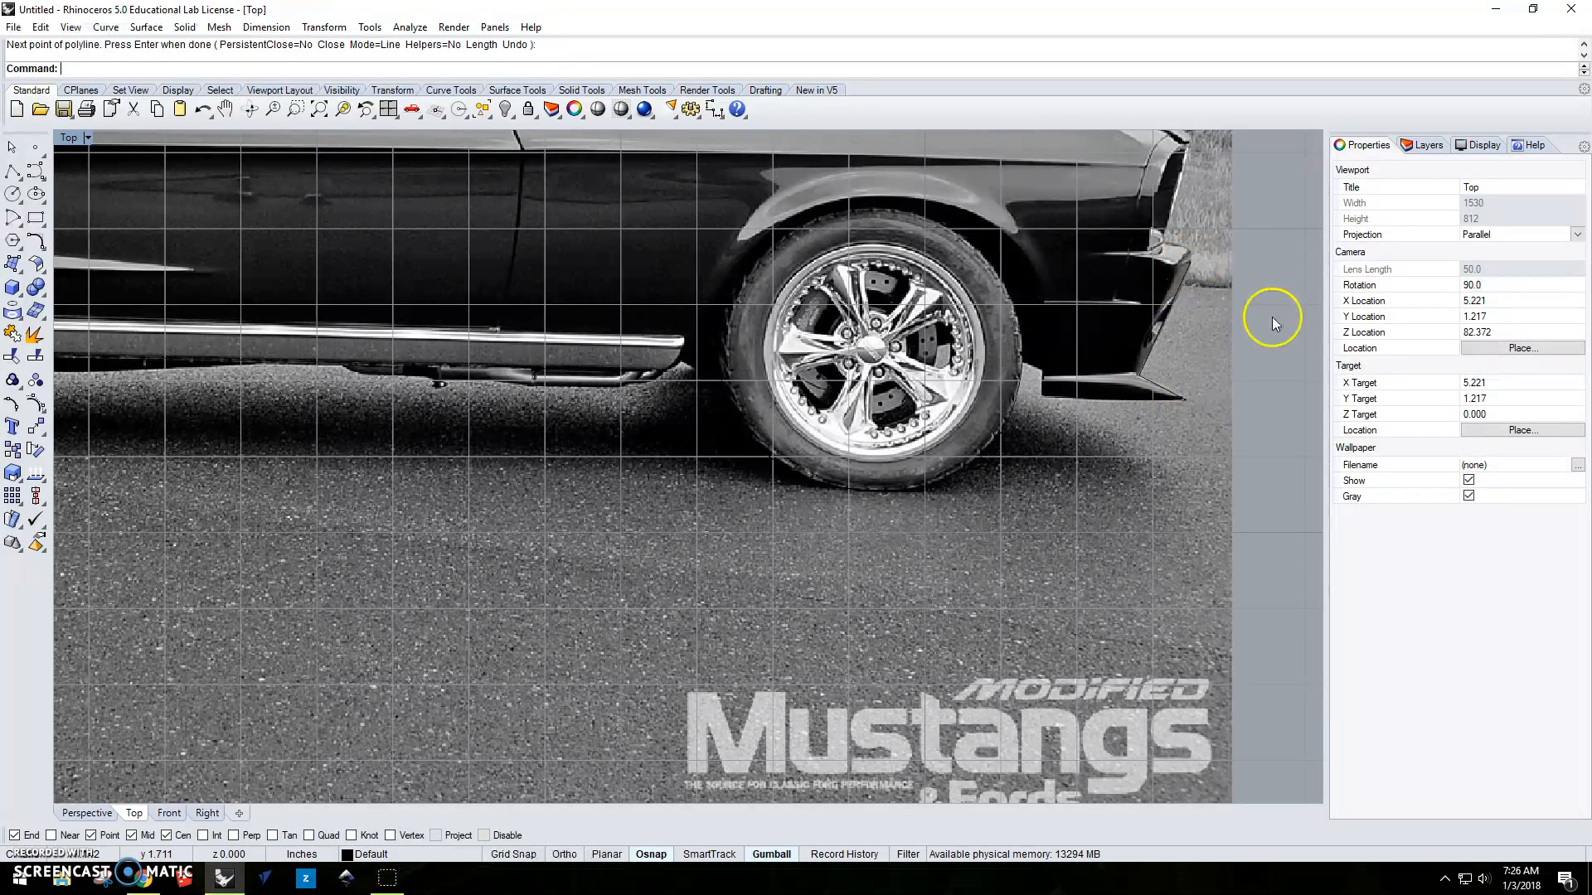
# Draw a short interpolate-points curve around the front bumper's tip, from the polyline's end to the base of the grille.
pyautogui.click(46, 180)
pyautogui.click(76, 162)
pyautogui.moveTo(975, 304); pyautogui.dragTo(611, 474, button='right')
pyautogui.scroll(3, 782, 422)
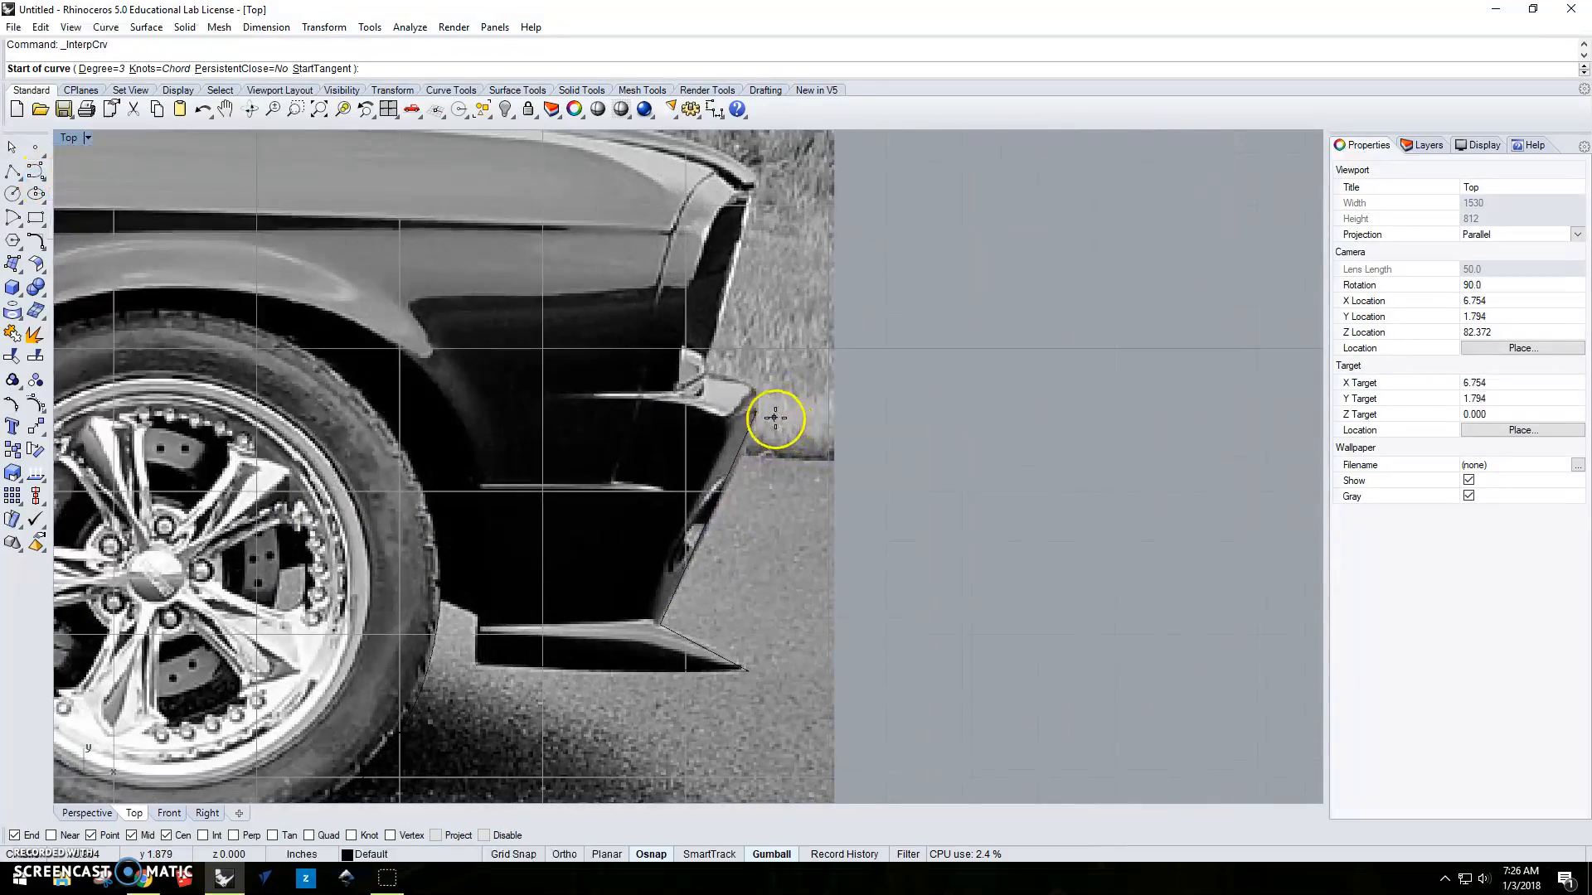
pyautogui.click(758, 410)
pyautogui.click(759, 392)
pyautogui.click(737, 382)
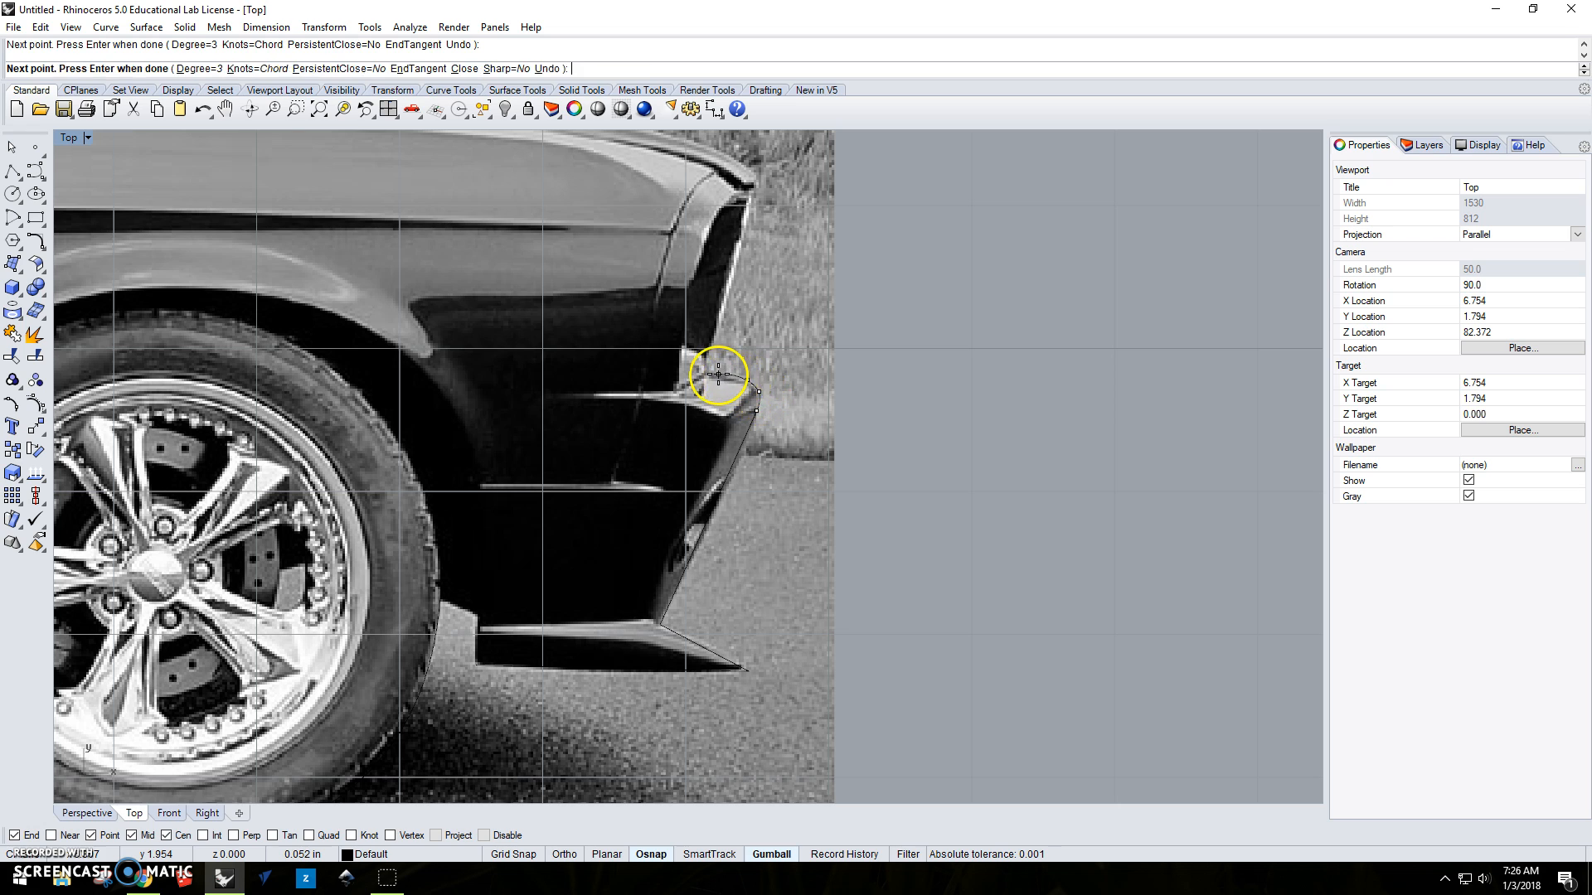
pyautogui.rightClick(711, 374)
# Start a new interpolated curve at the bumper curve's end and trace up the front end and around the hood's nose.
pyautogui.rightClick(711, 375)
pyautogui.click(711, 374)
pyautogui.click(719, 322)
pyautogui.click(744, 232)
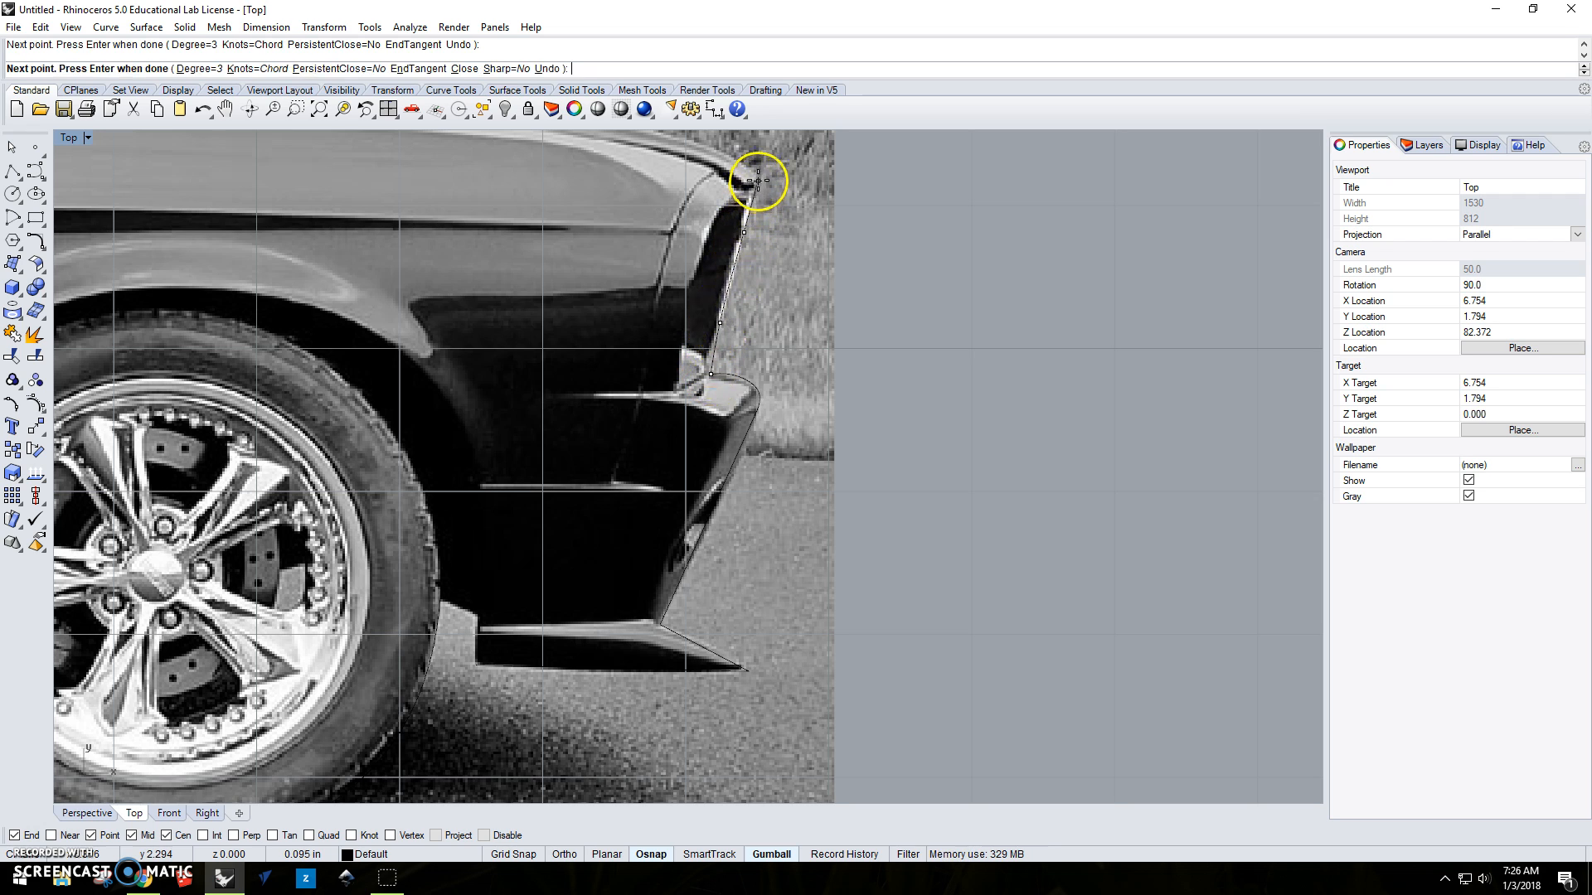
pyautogui.click(758, 179)
pyautogui.moveTo(758, 178); pyautogui.dragTo(908, 482, button='right')
pyautogui.scroll(4, 909, 478)
pyautogui.click(907, 476)
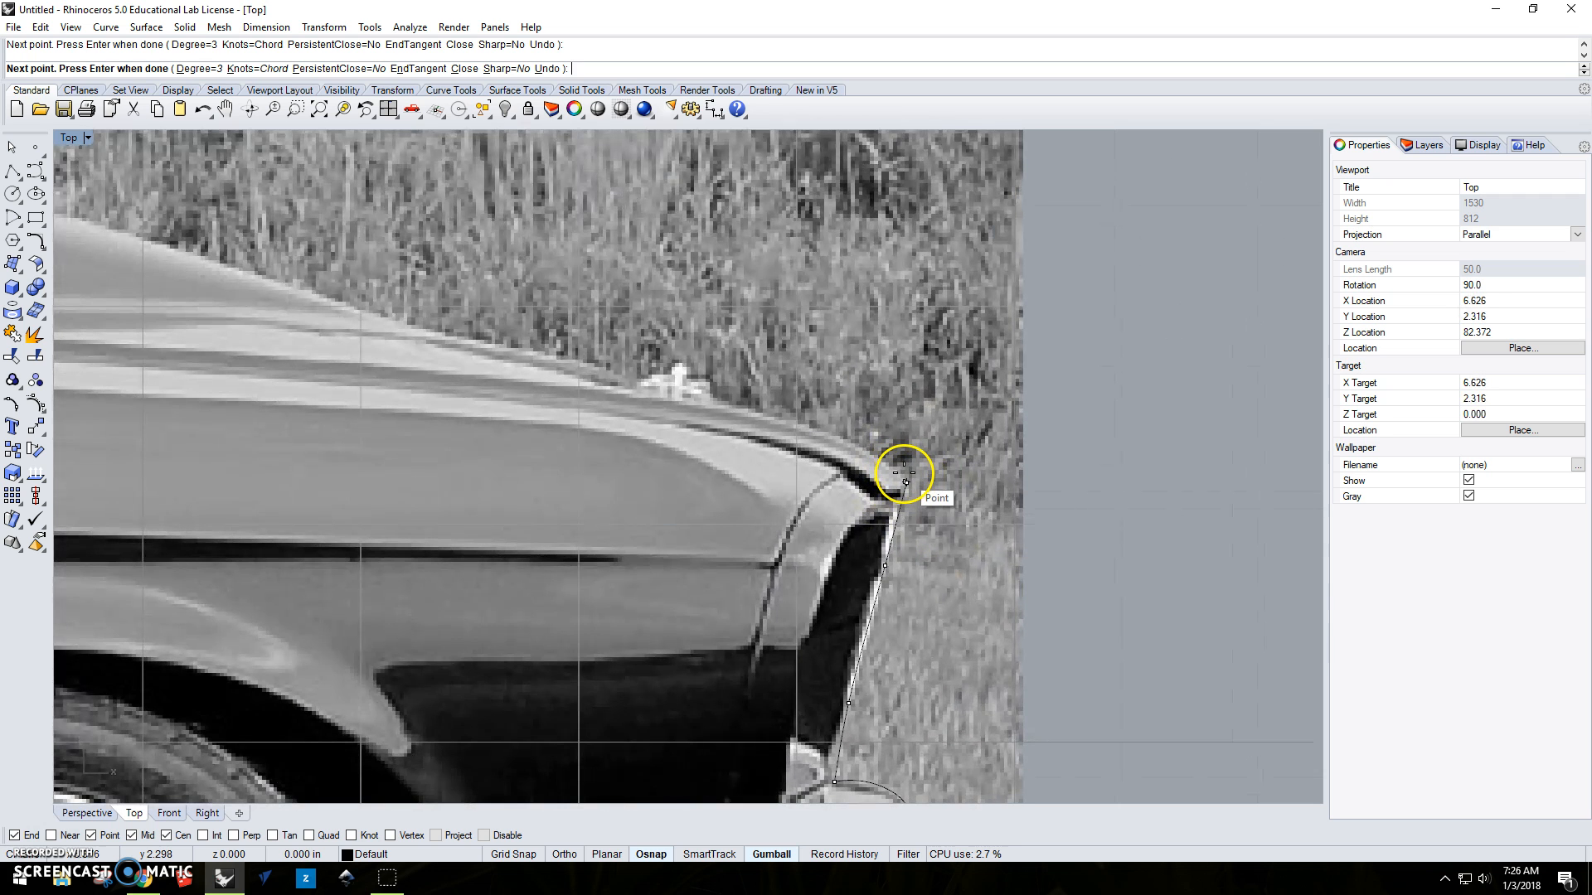
pyautogui.click(892, 466)
pyautogui.click(863, 448)
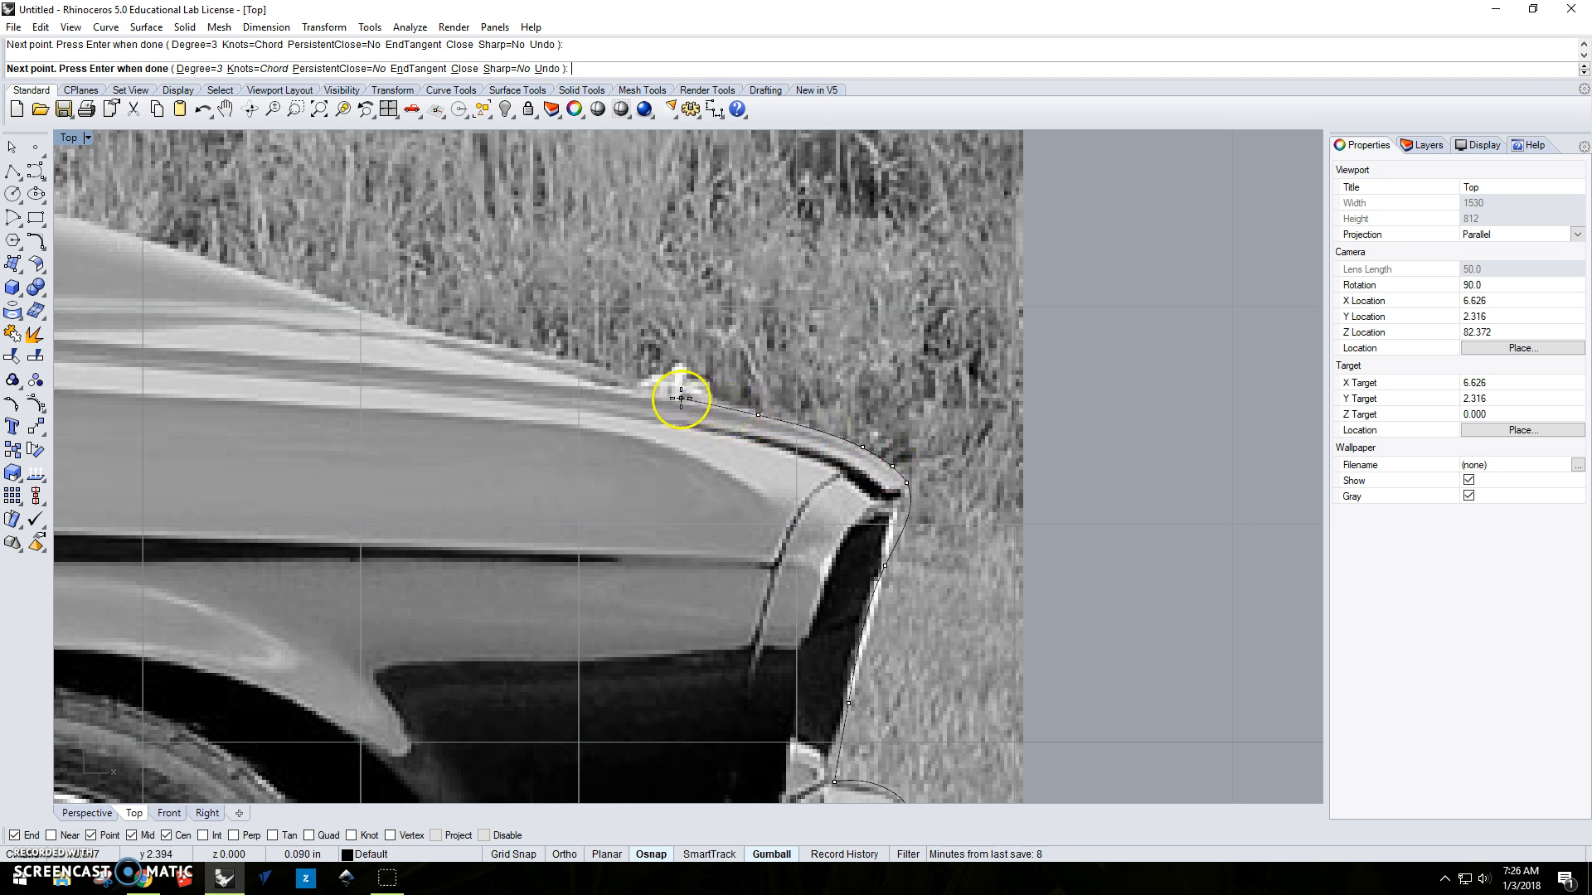
# Continue the curve rearward along the hood's upper edge to the top of the hood scoop.
pyautogui.scroll(-5, 675, 393)
pyautogui.moveTo(675, 390); pyautogui.dragTo(946, 458, button='right')
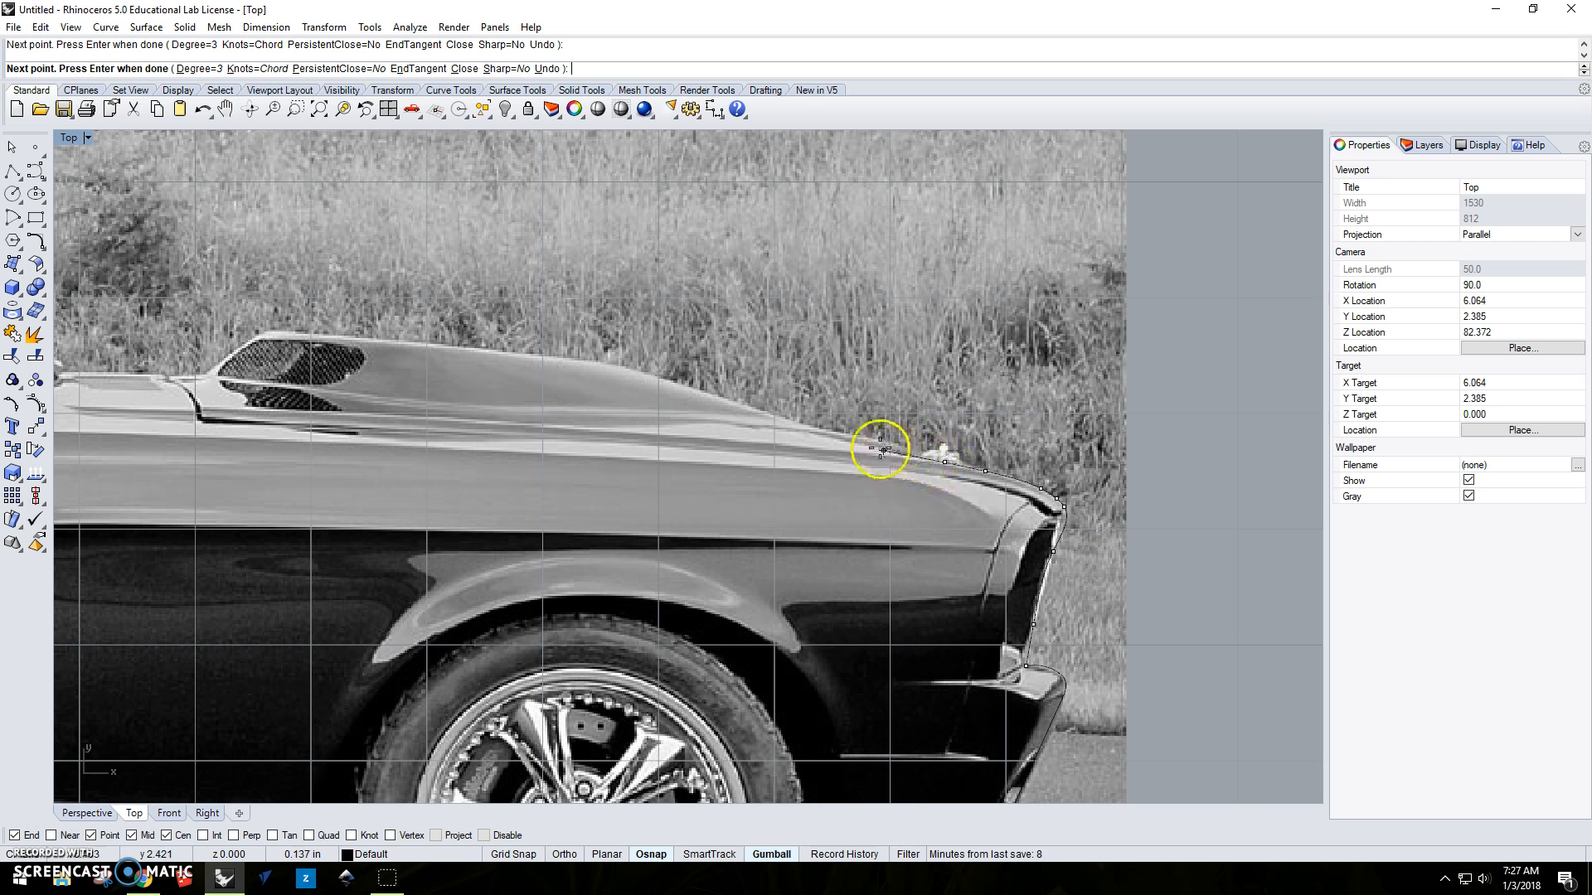
pyautogui.click(854, 439)
pyautogui.click(764, 412)
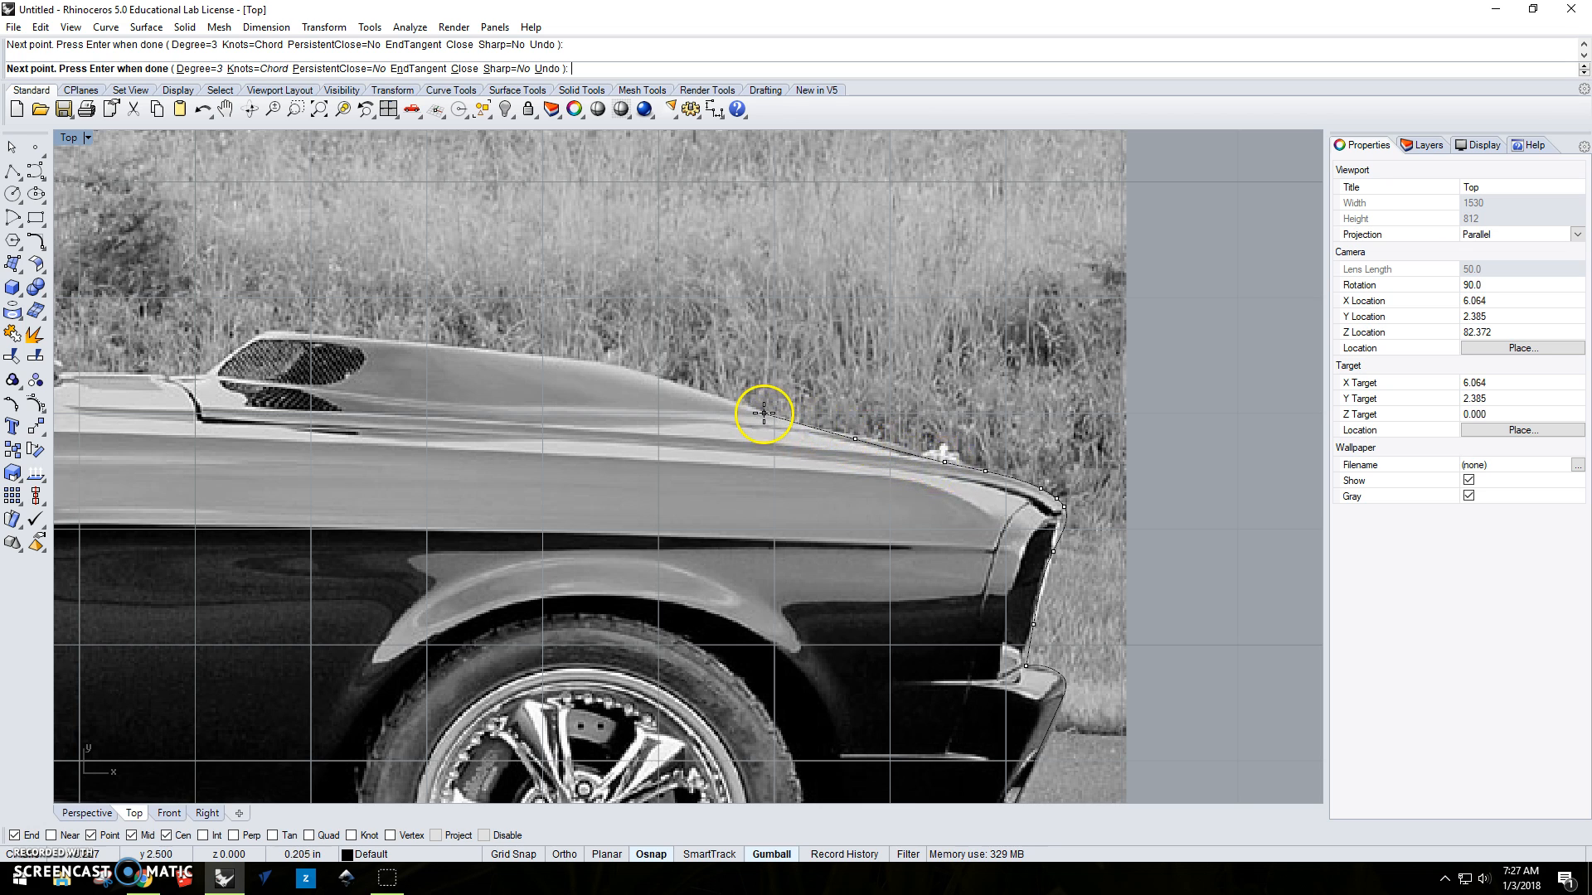
pyautogui.click(688, 383)
pyautogui.click(619, 364)
pyautogui.click(484, 348)
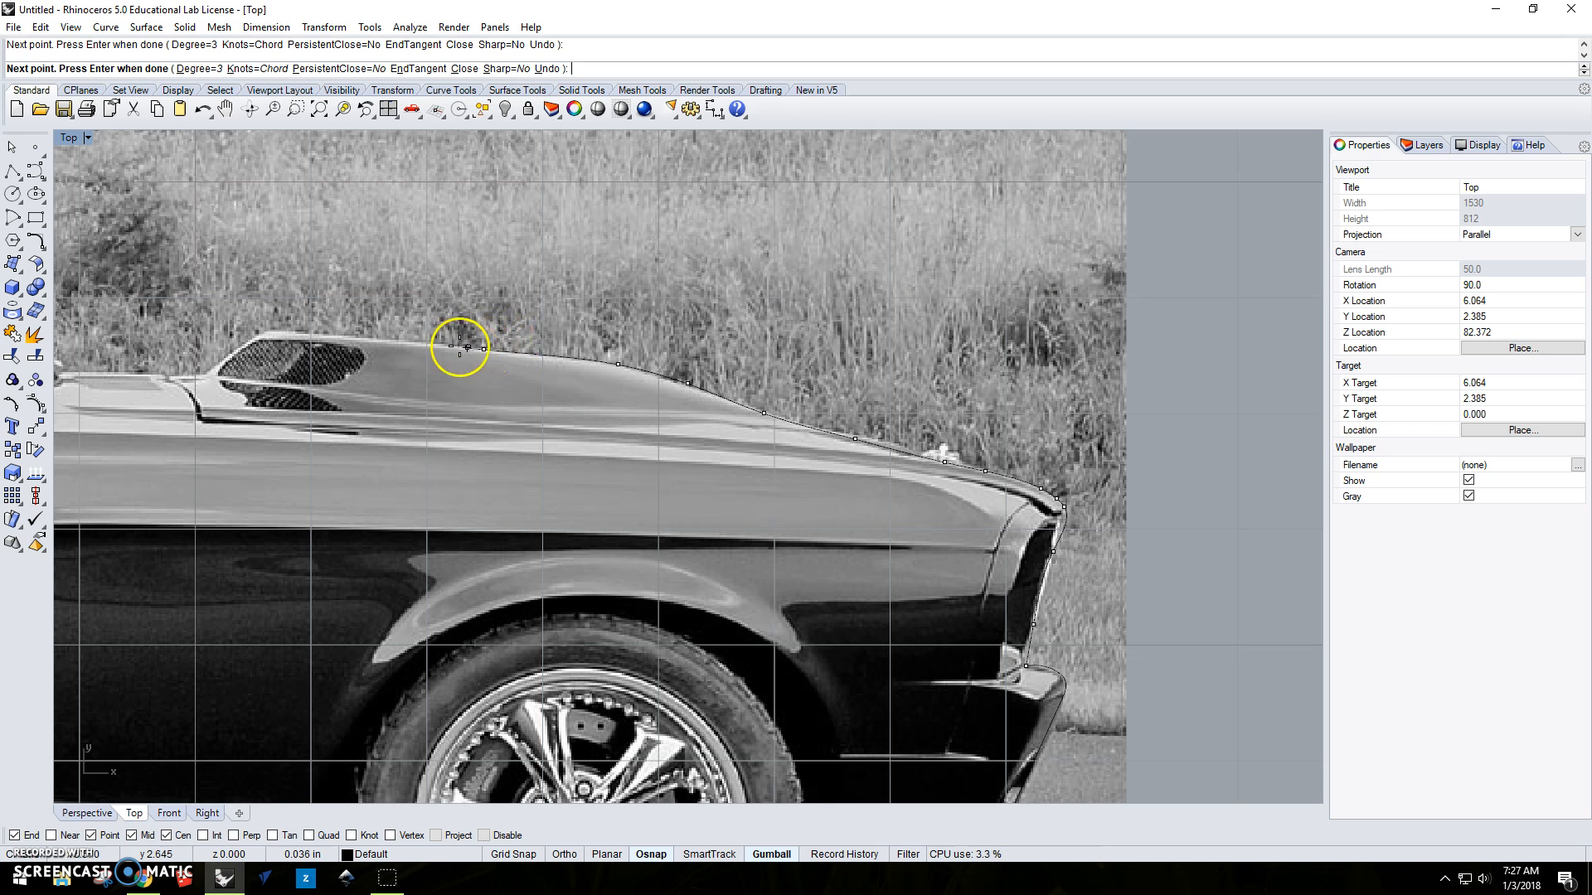
pyautogui.click(306, 331)
# Extend the curve around the hood scoop's top corner and down its sloped rear edge toward the hood.
pyautogui.moveTo(307, 332); pyautogui.dragTo(824, 395, button='right')
pyautogui.scroll(6, 824, 395)
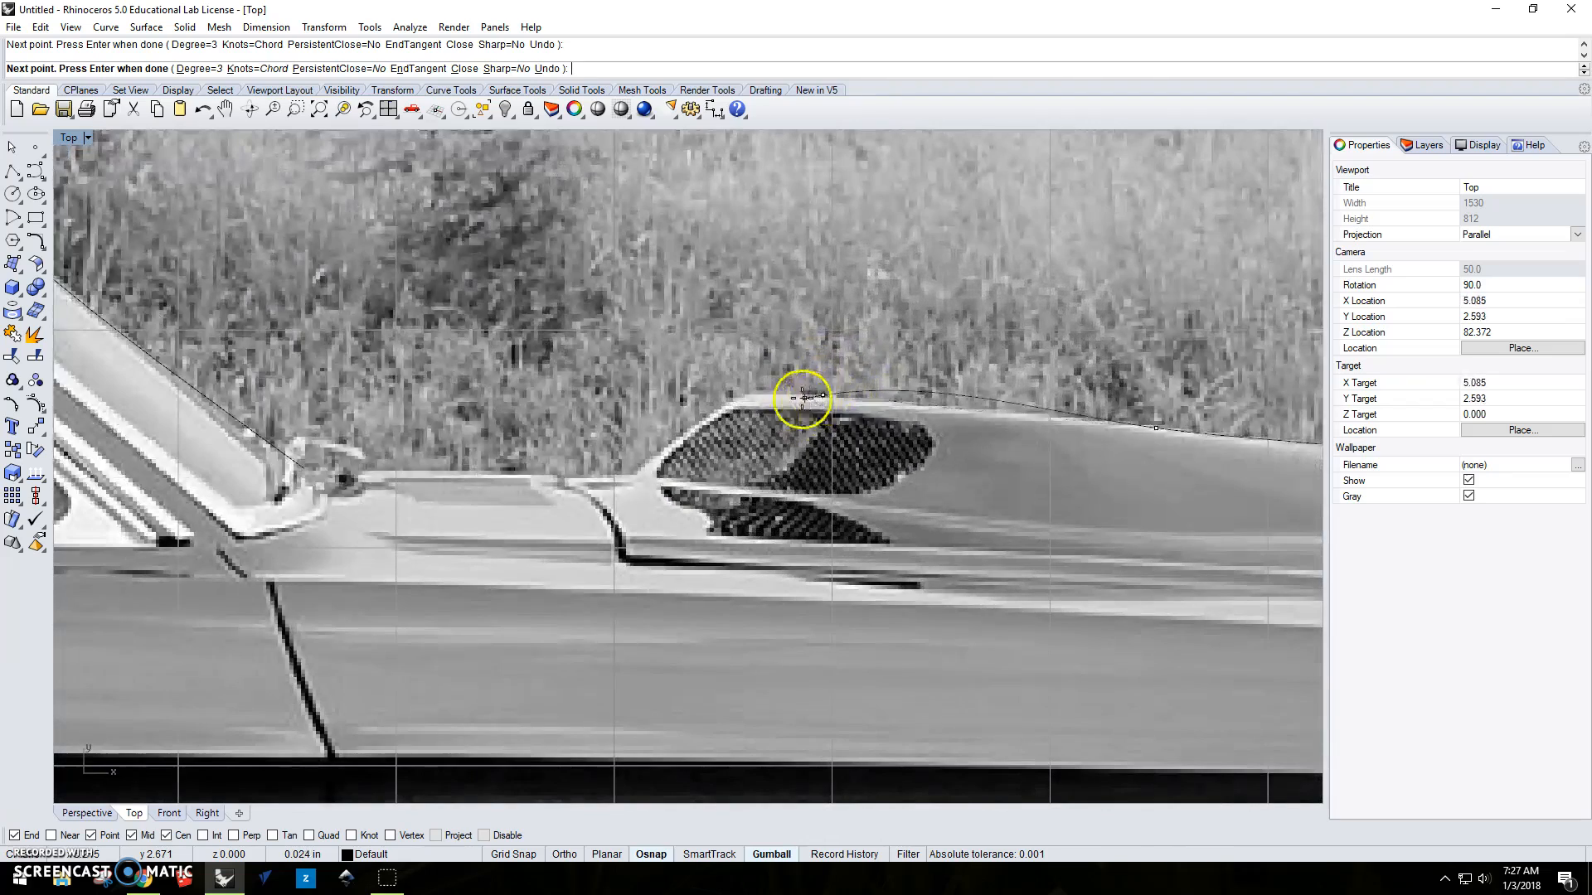
pyautogui.click(741, 392)
pyautogui.click(723, 404)
pyautogui.click(689, 430)
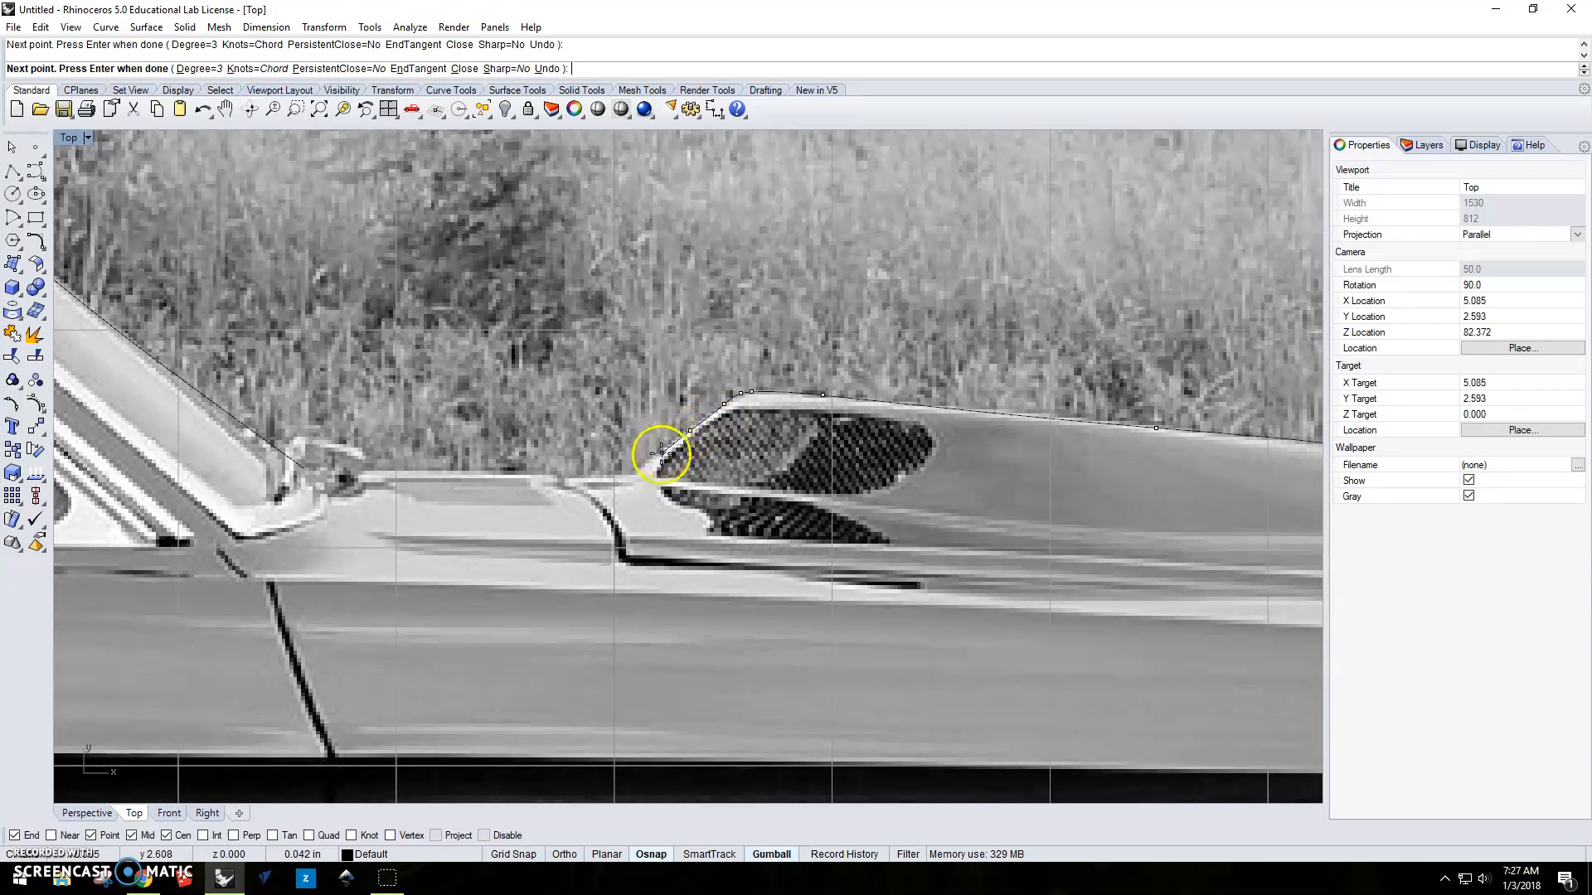
pyautogui.click(654, 457)
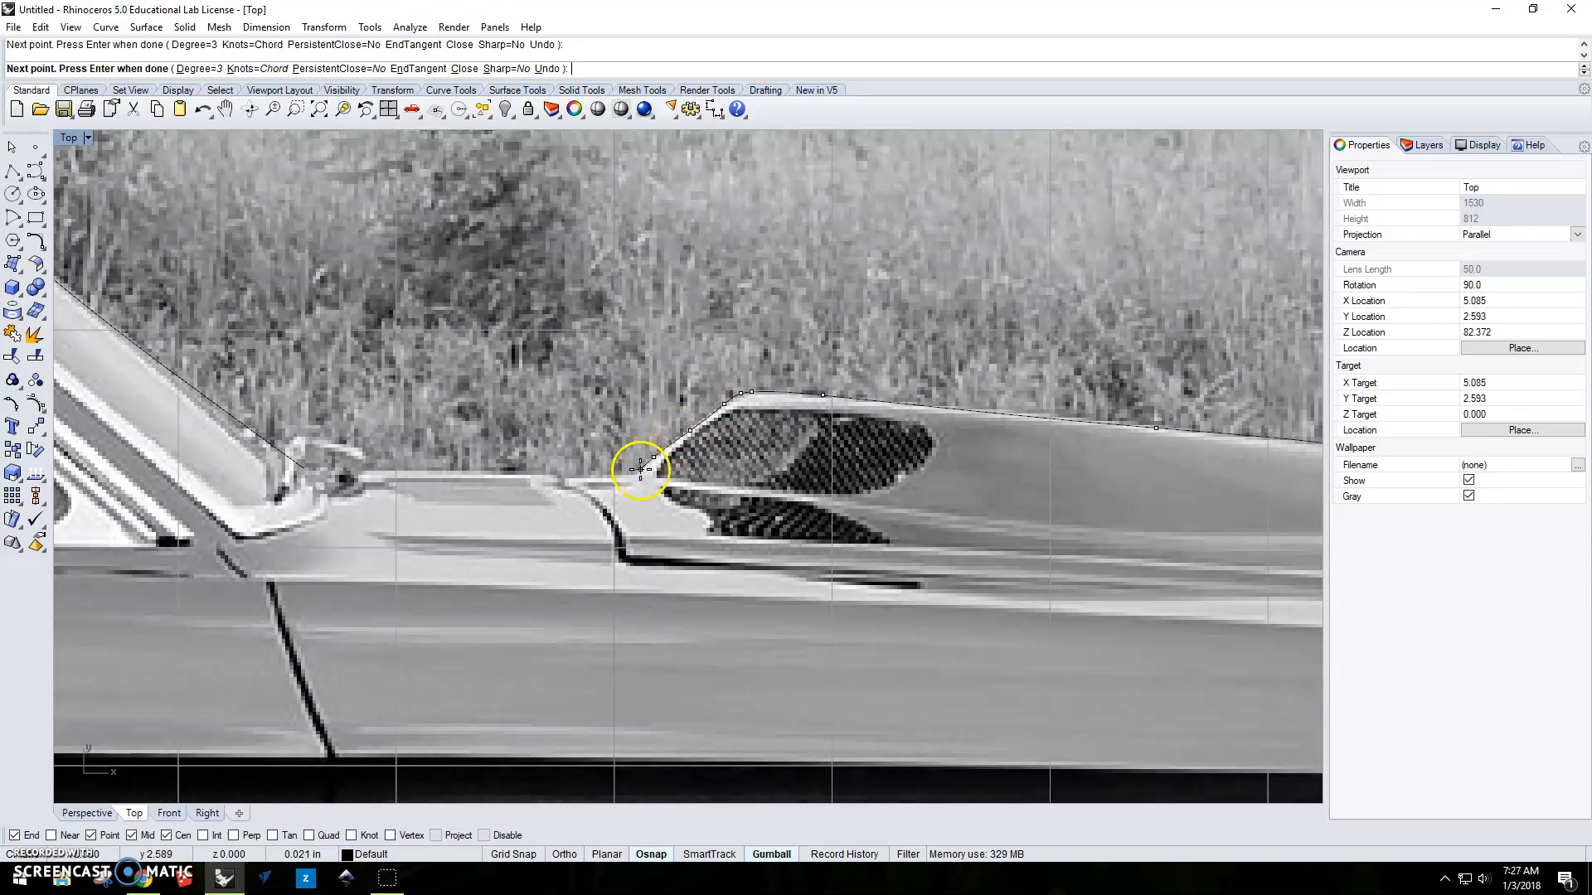
# Trace the flat hood section behind the scoop to the end of the windshield curve and finish the curve.
pyautogui.click(586, 473)
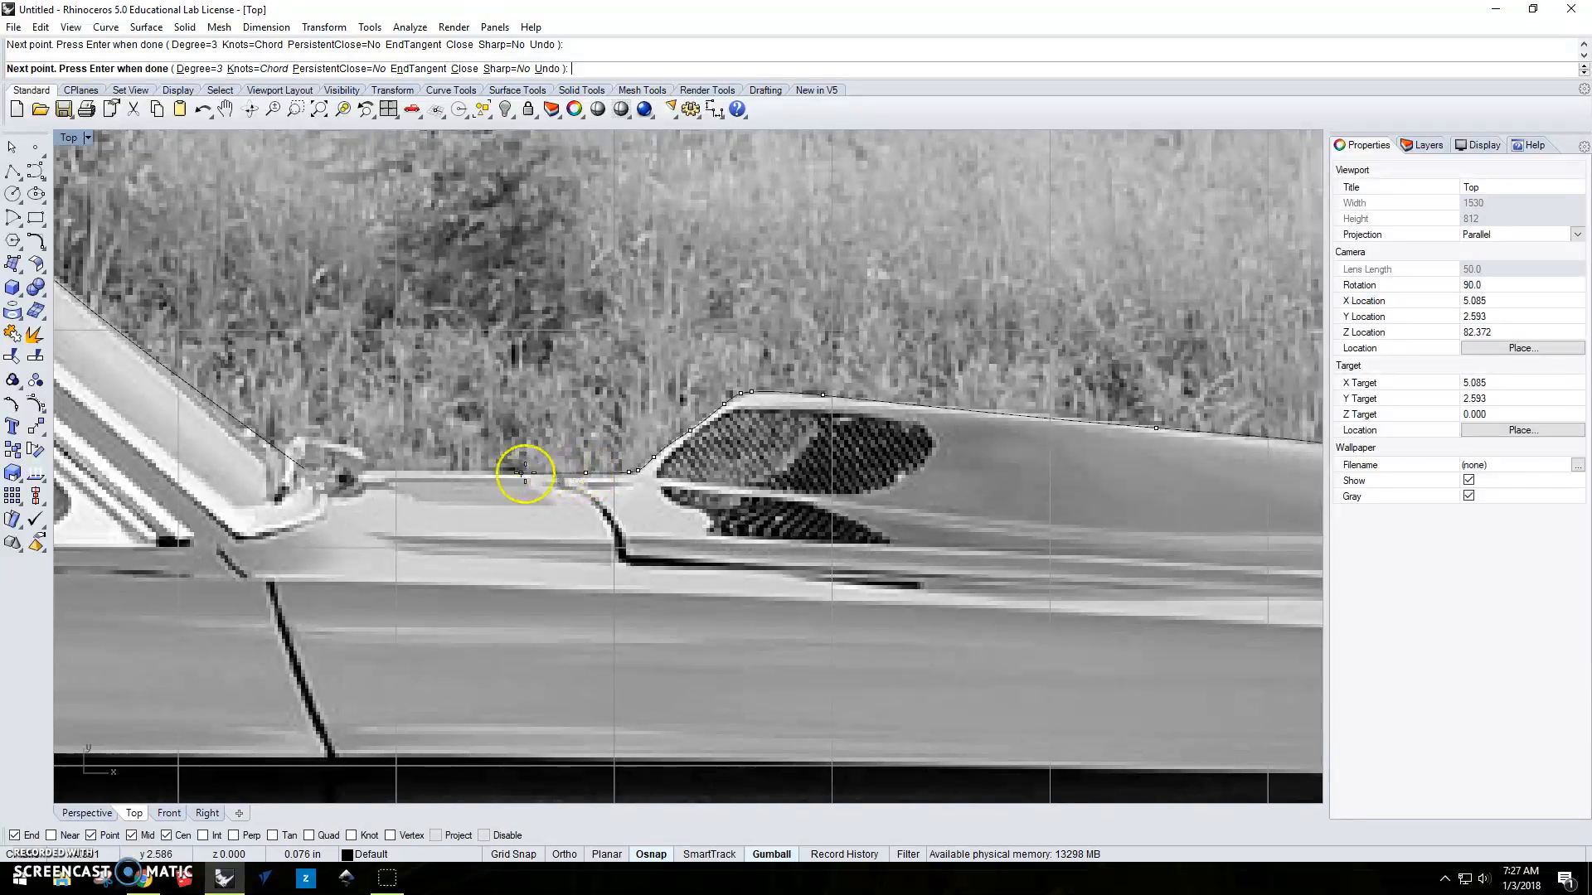
pyautogui.click(355, 472)
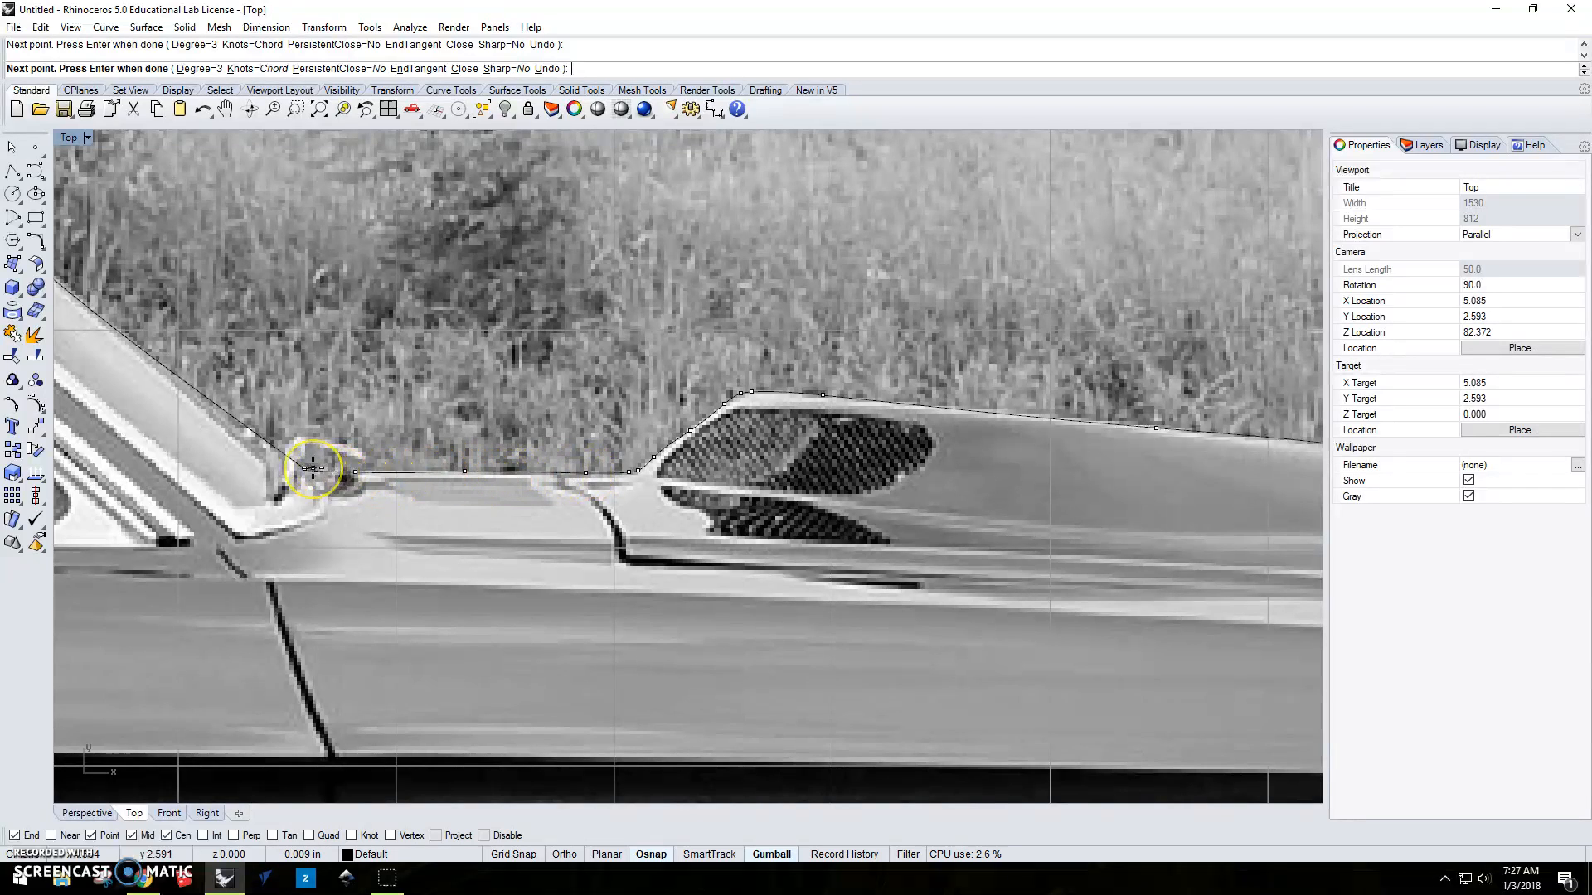
pyautogui.scroll(-5, 305, 468)
pyautogui.press('Return')
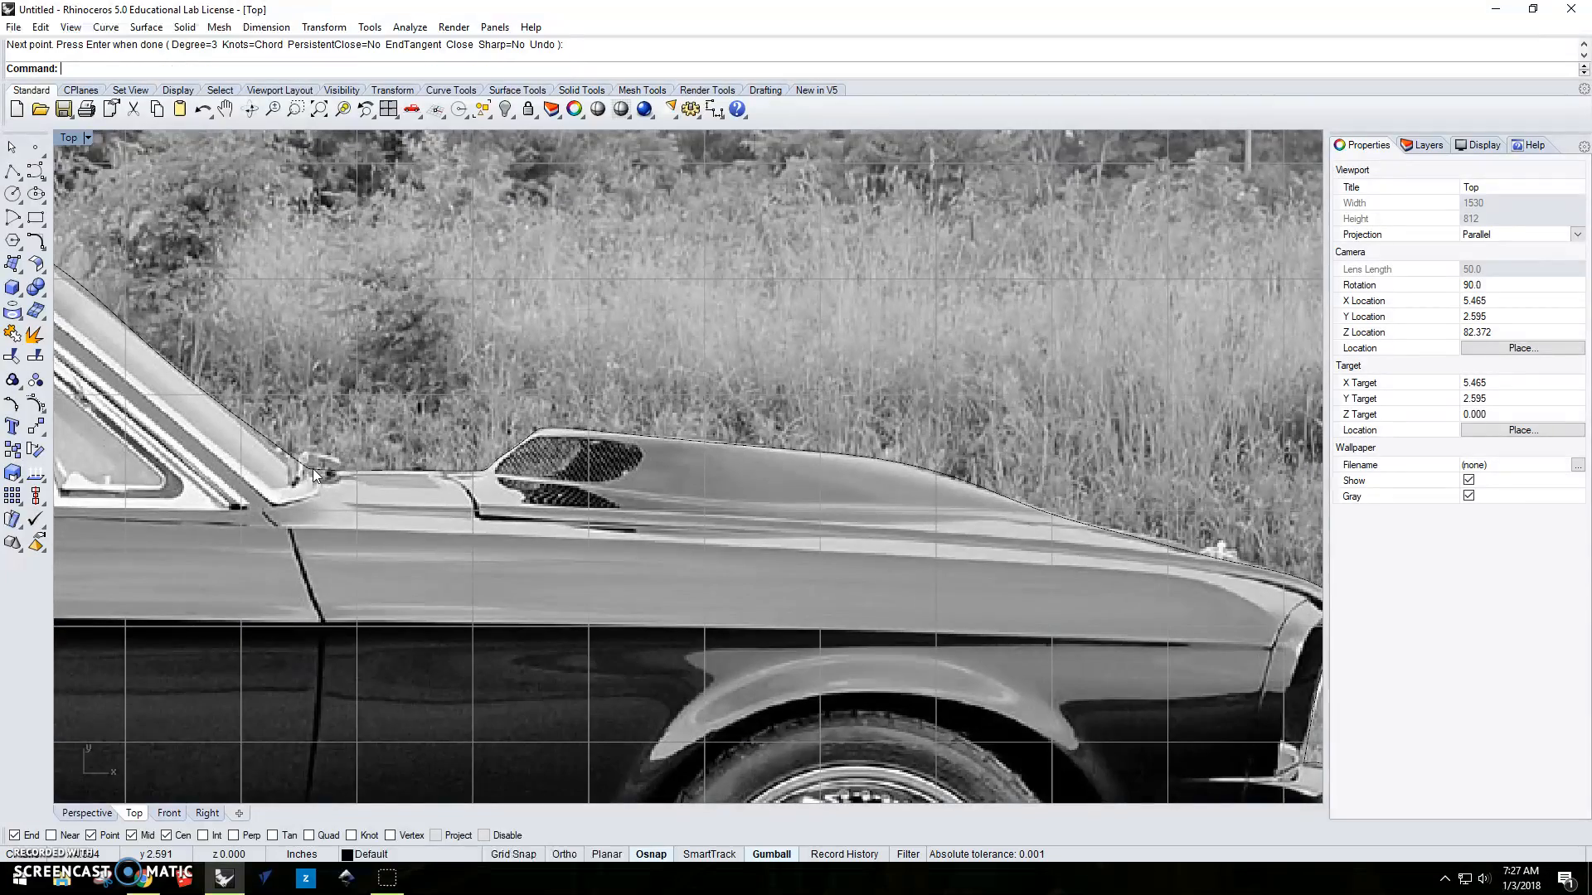
# Turn the background bitmap's visibility off to check the whole traced car outline, and end the command.
pyautogui.scroll(-6, 479, 472)
pyautogui.moveTo(479, 472); pyautogui.dragTo(758, 430, button='right')
pyautogui.scroll(-2, 758, 430)
pyautogui.scroll(-1, 757, 430)
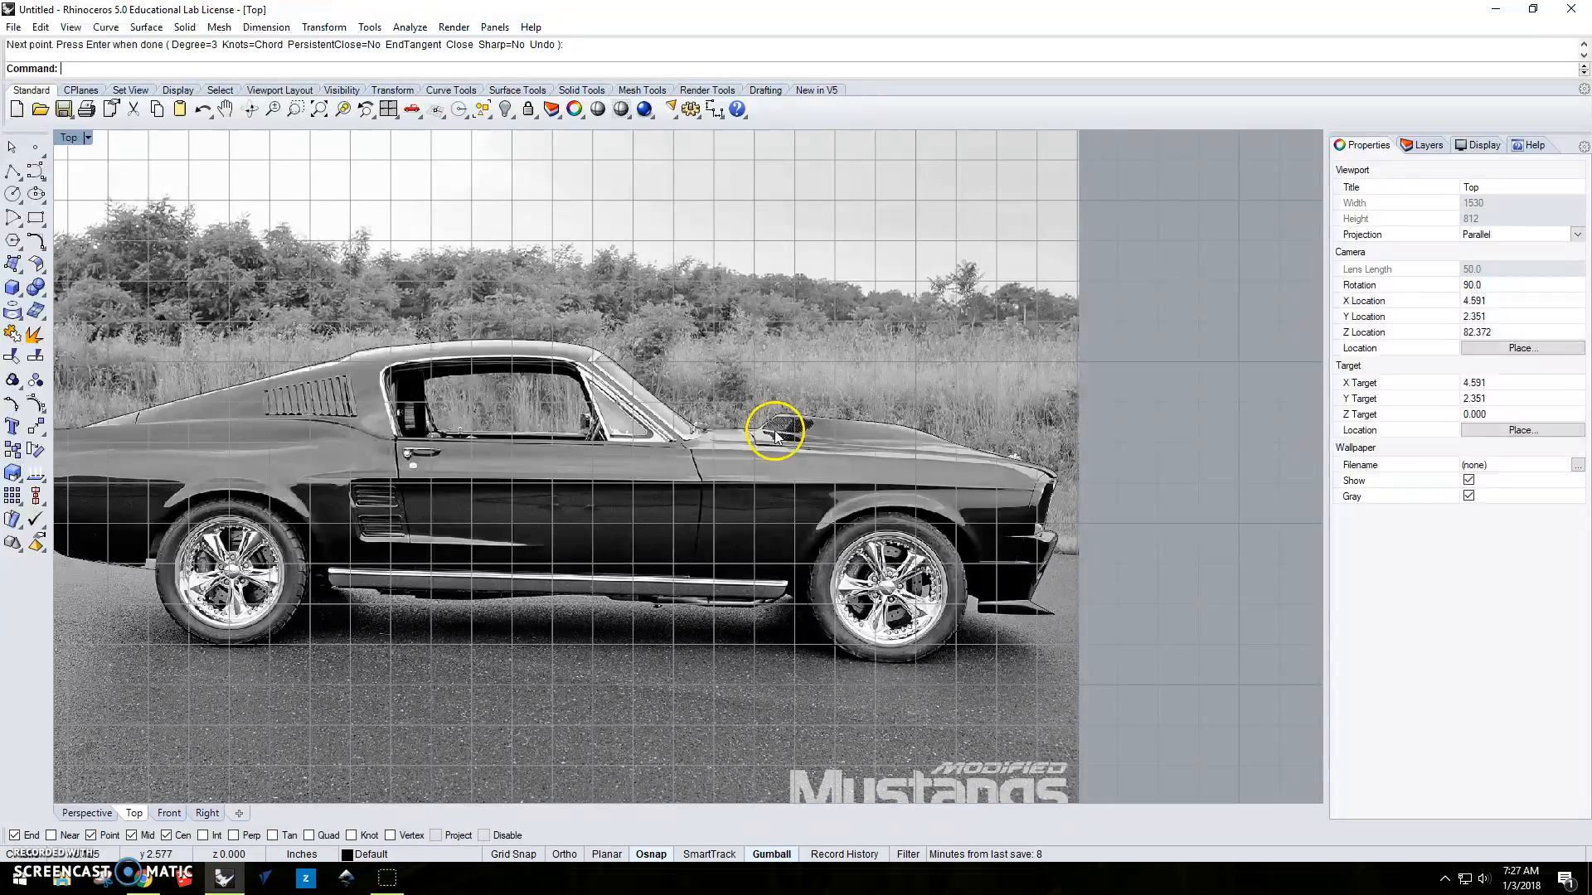
pyautogui.moveTo(780, 414); pyautogui.dragTo(928, 399, button='right')
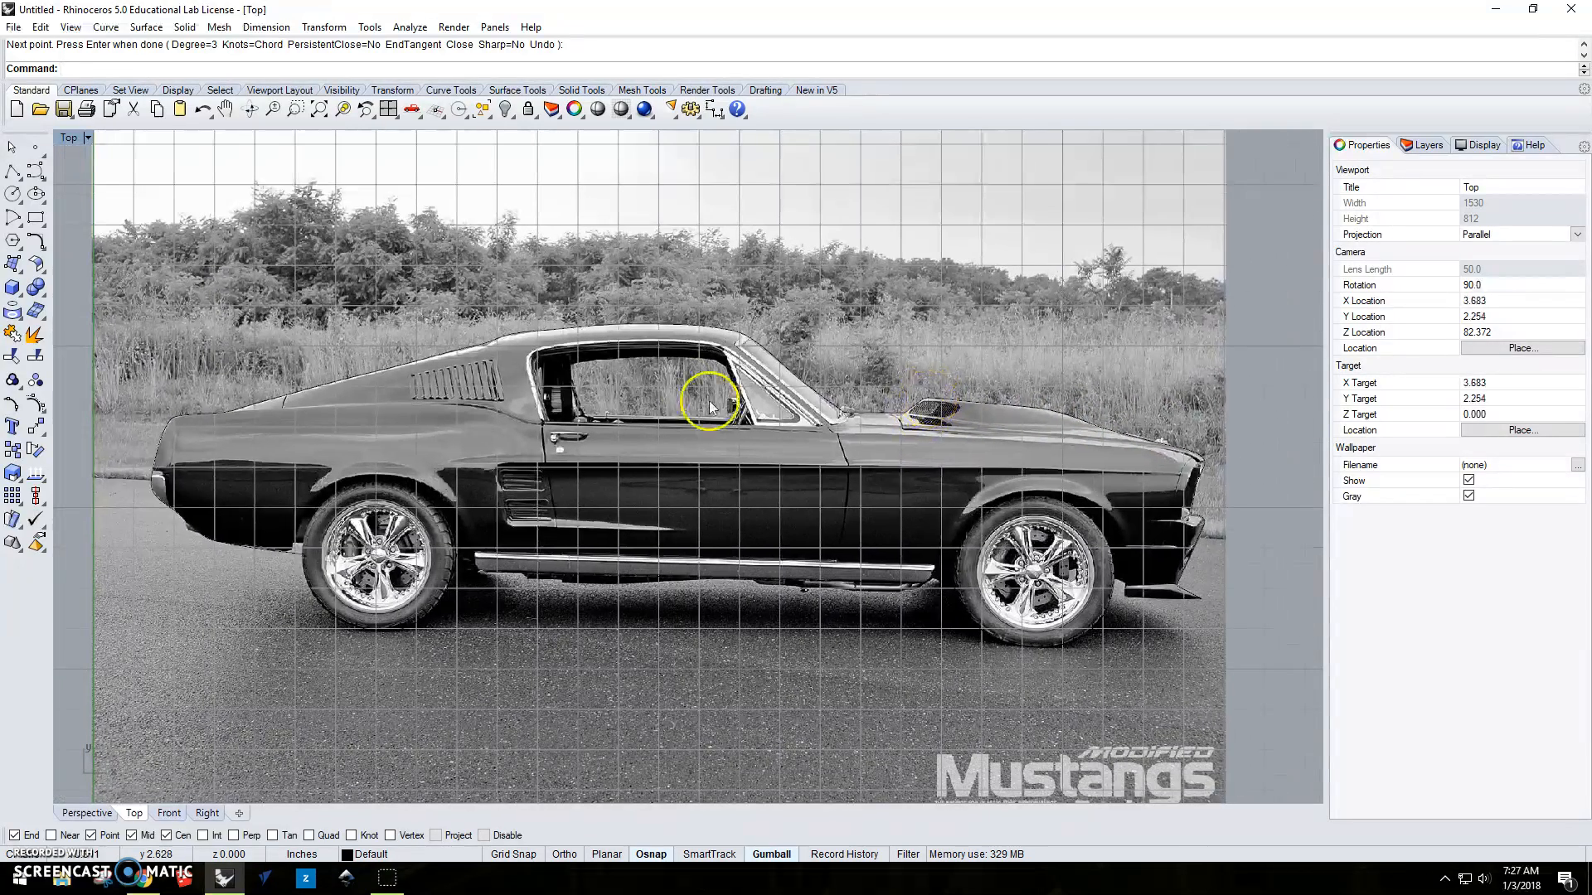
pyautogui.write('BackgroundBitmap')
pyautogui.press('Return')
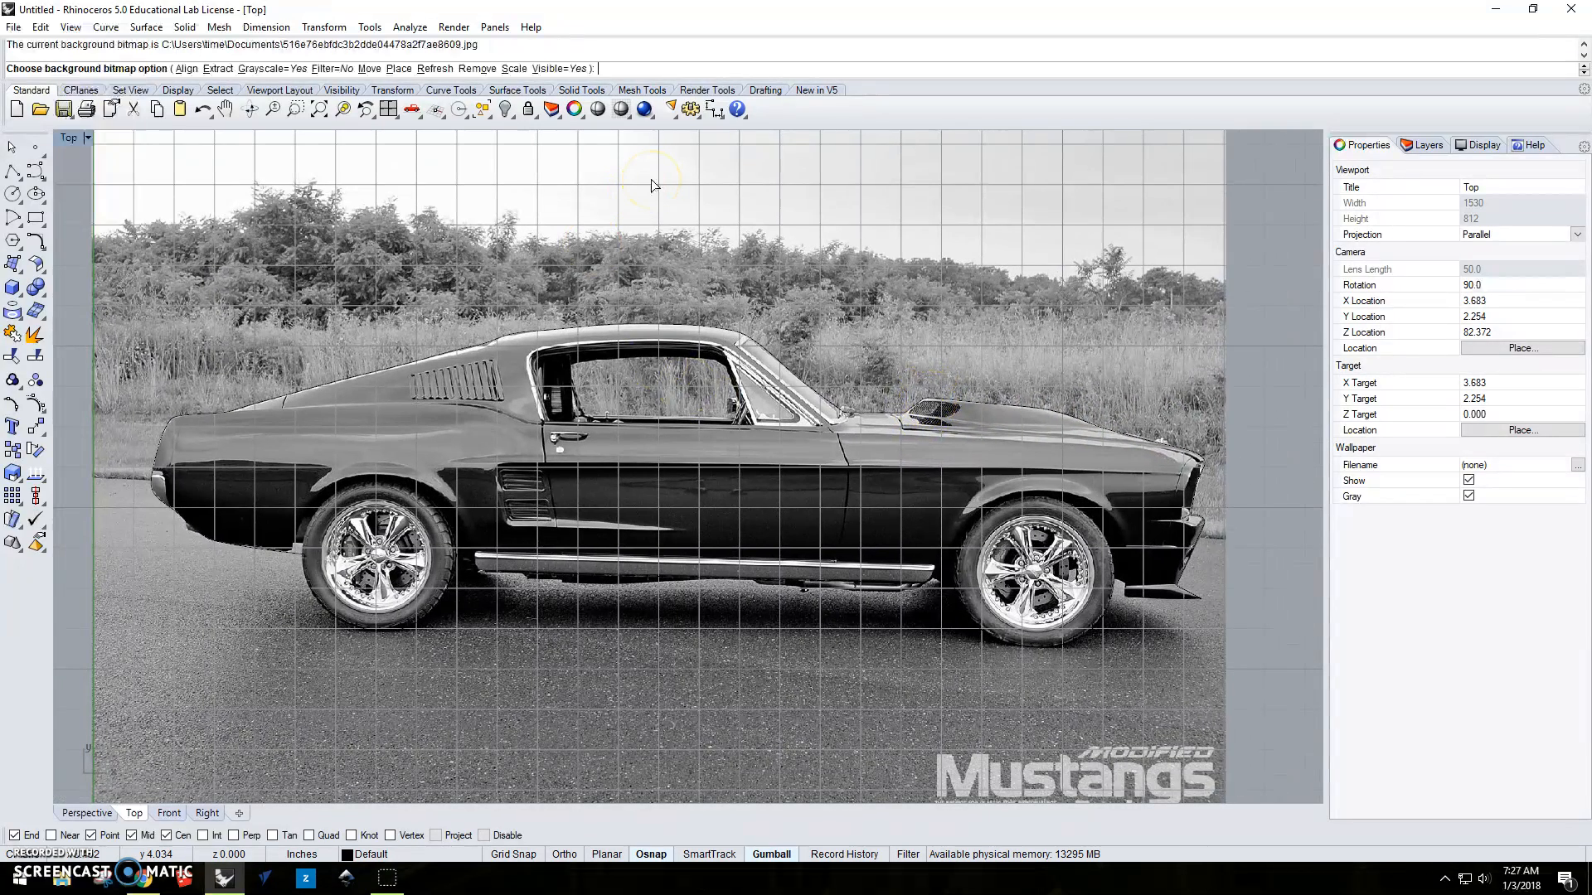
pyautogui.click(561, 68)
pyautogui.scroll(-1, 1101, 395)
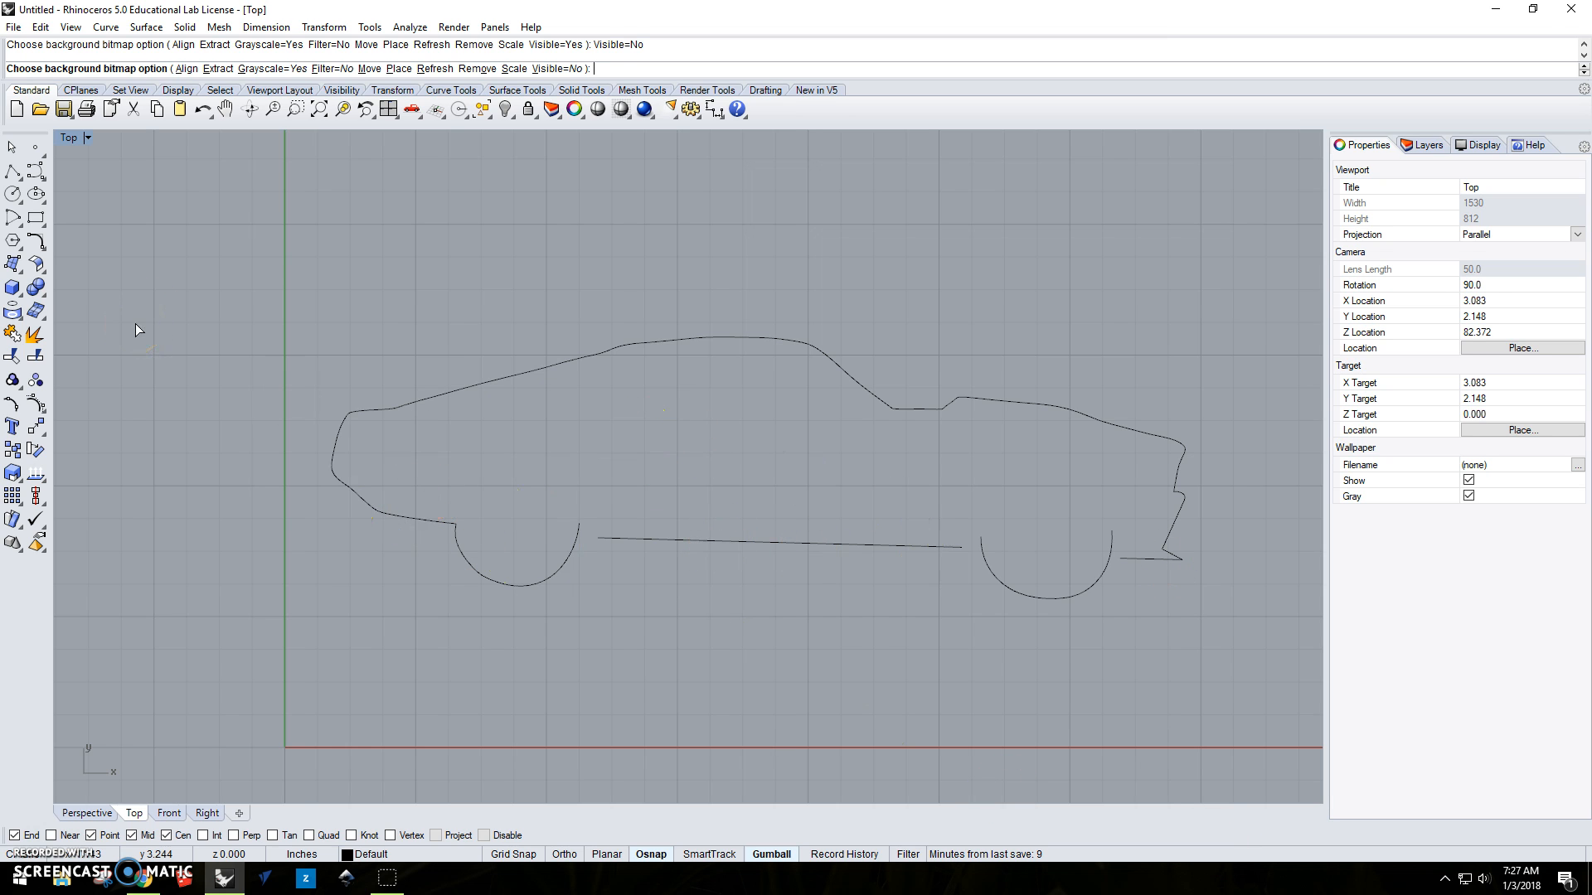
pyautogui.press('Return')
# Select all the traced curves and turn on their control points with PointsOn.
pyautogui.click(736, 236)
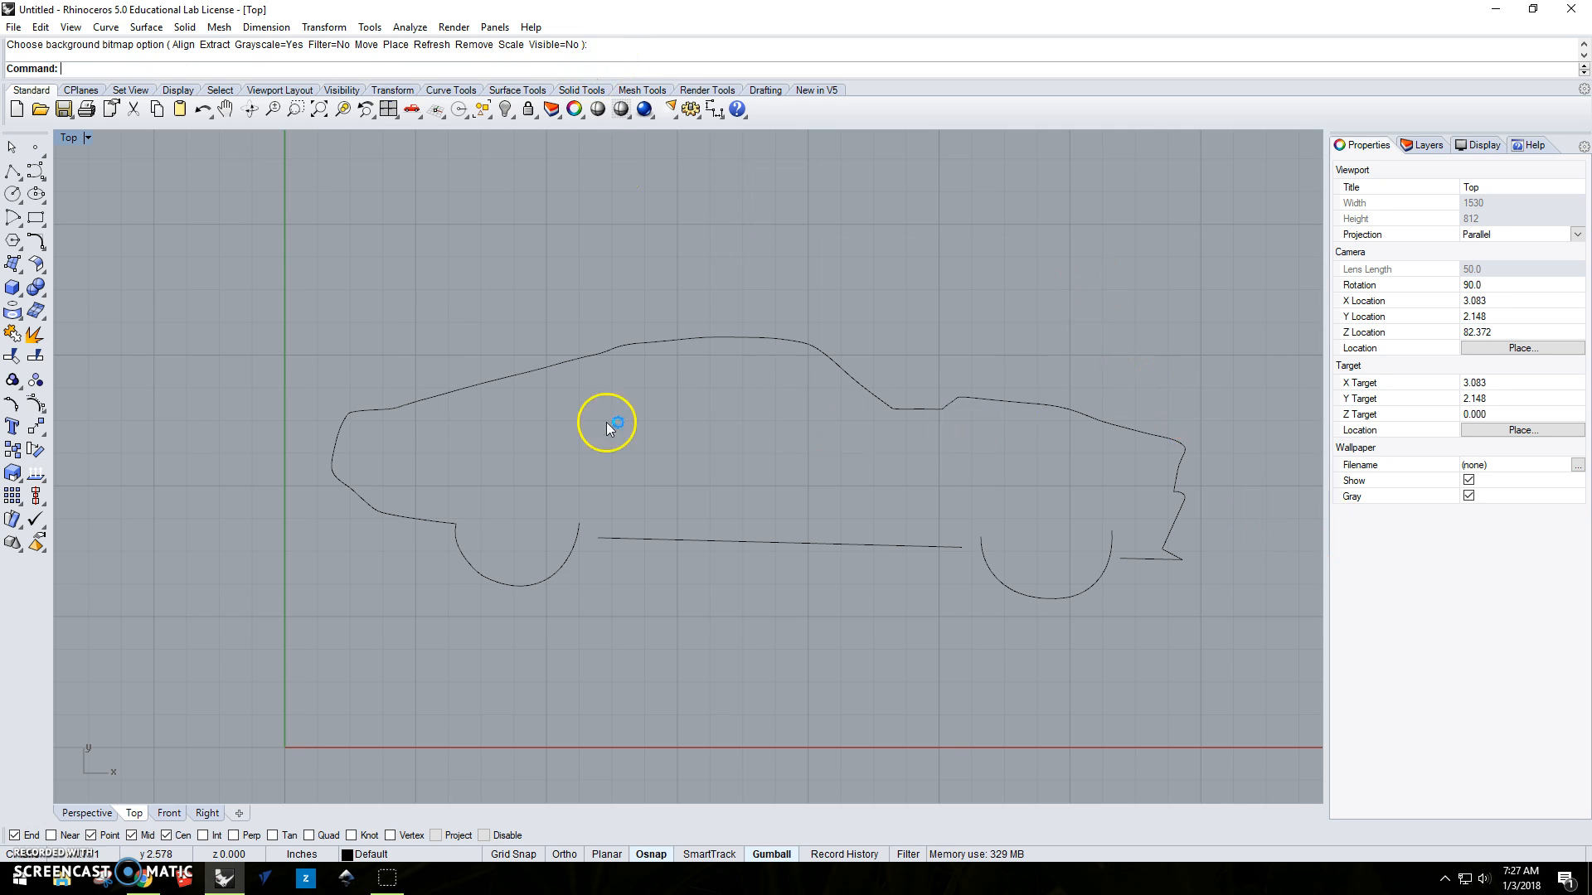
pyautogui.click(575, 359)
pyautogui.click(1062, 670)
pyautogui.hotkey('ctrl', 'a')
pyautogui.write('Po')
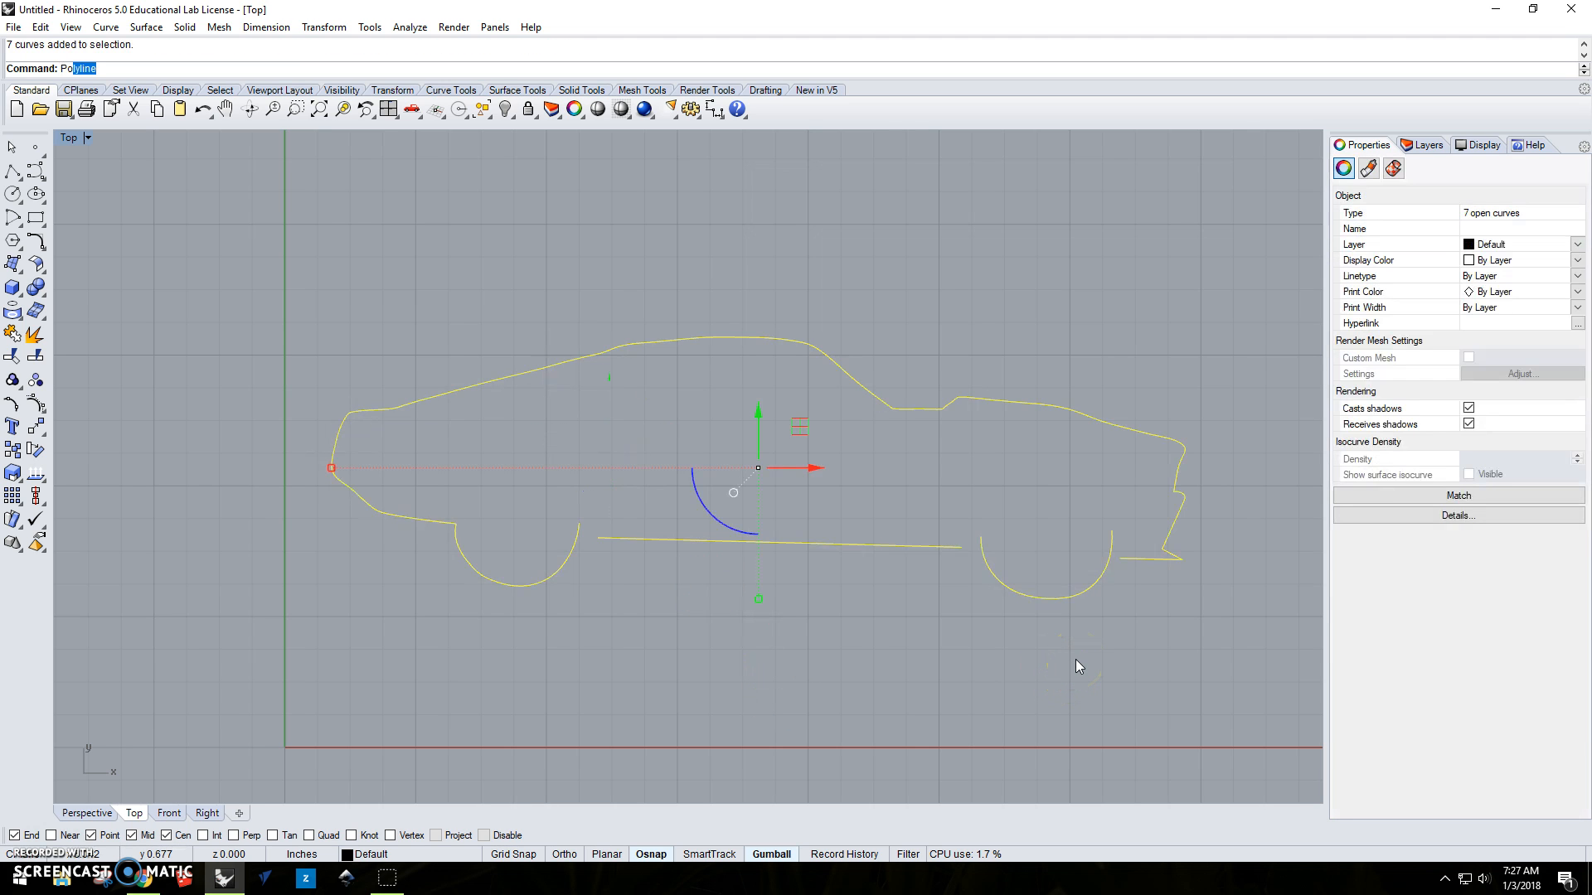
pyautogui.write('ints')
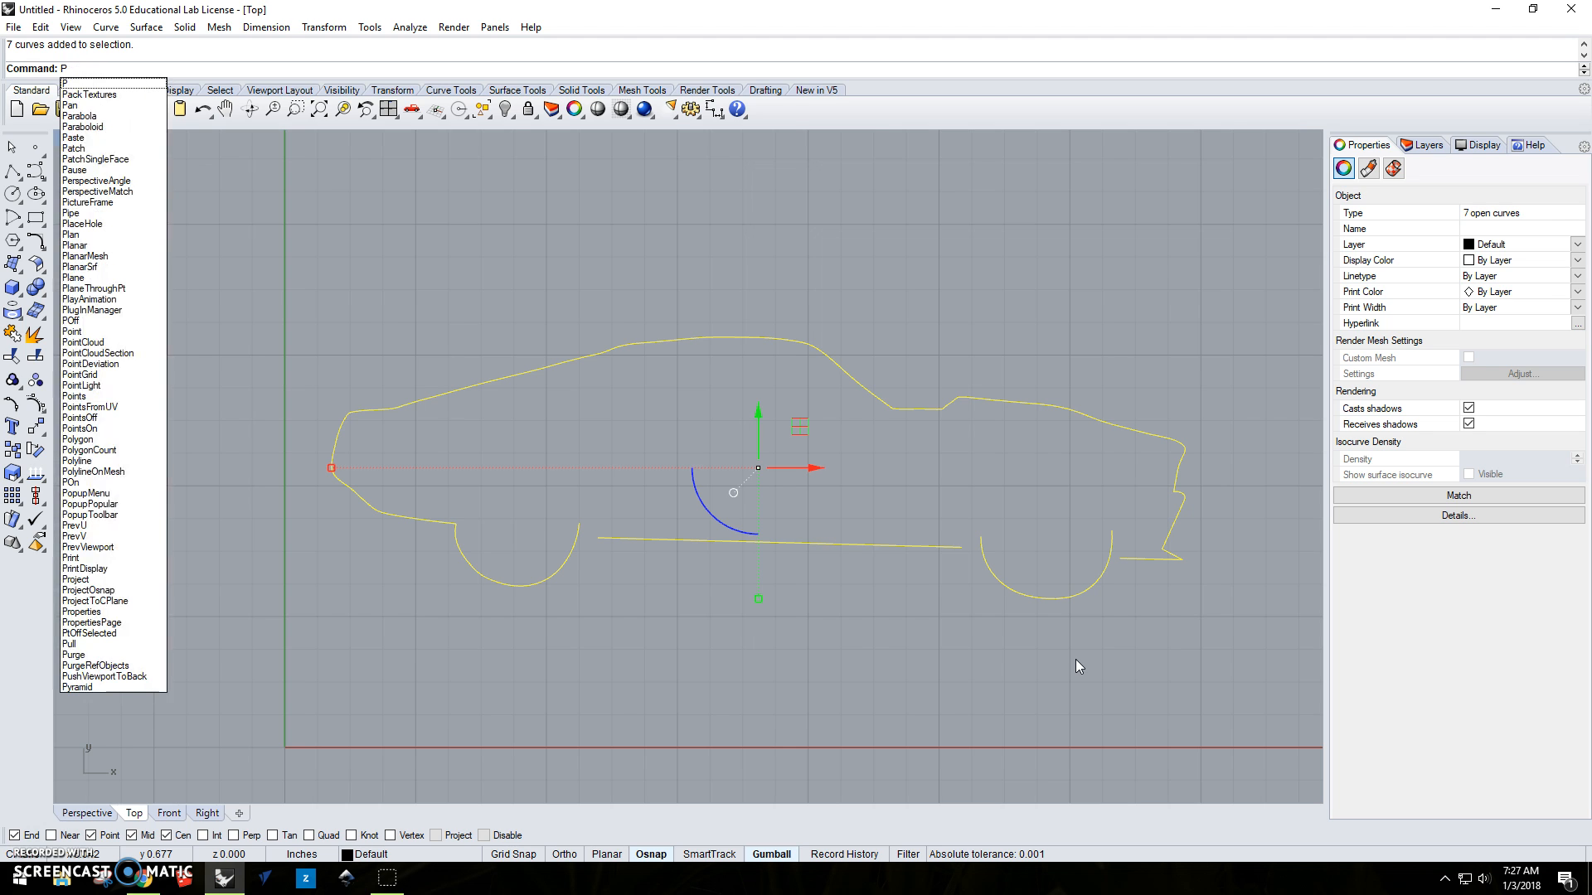
pyautogui.write('On')
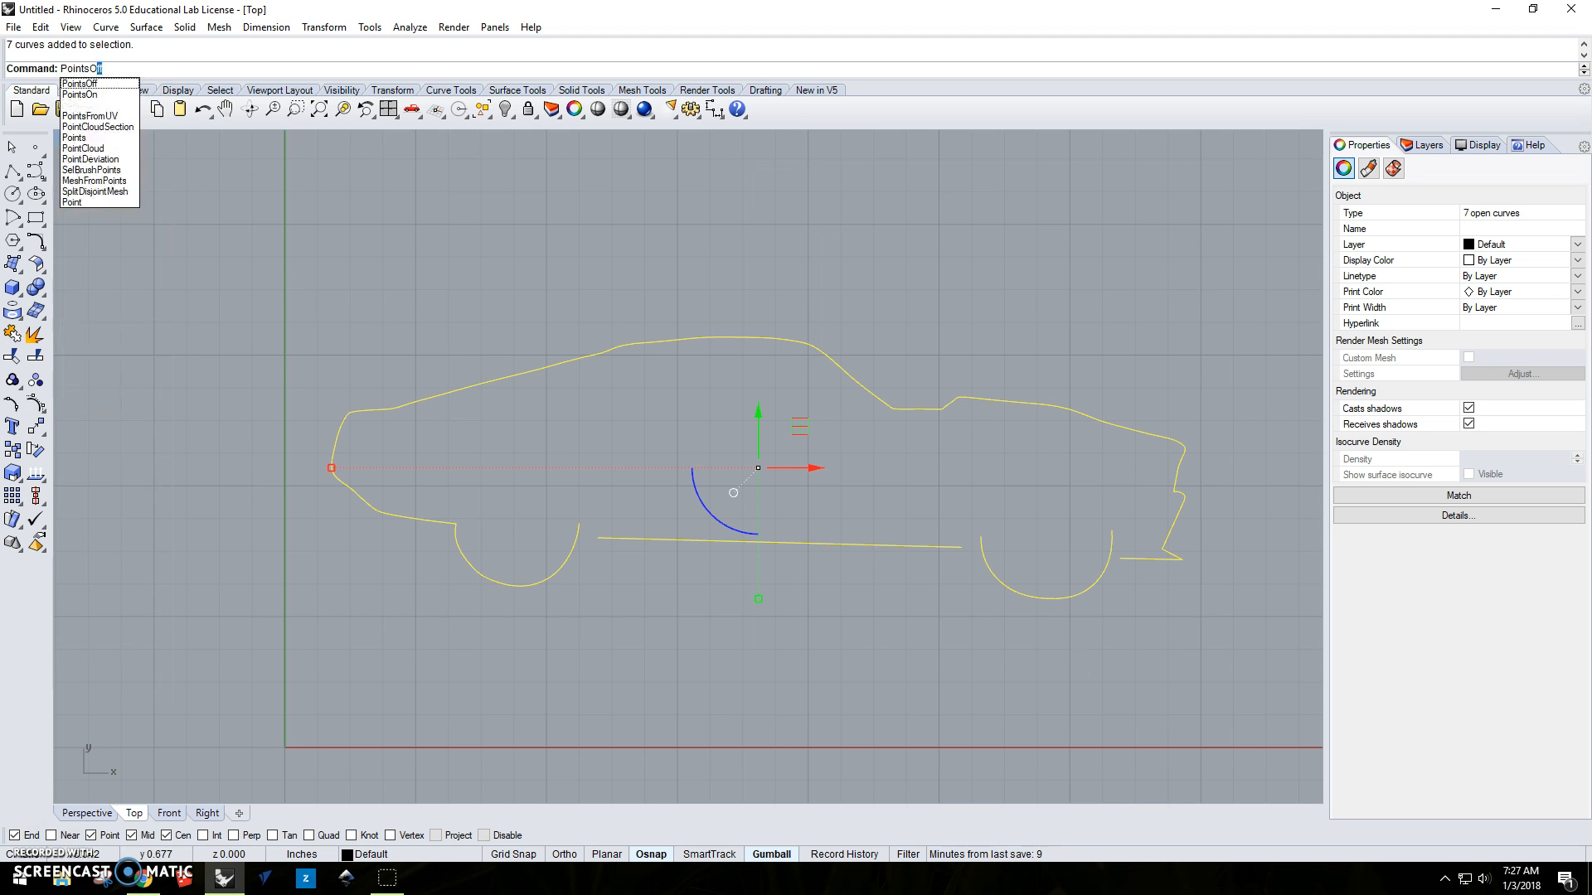
pyautogui.press('Return')
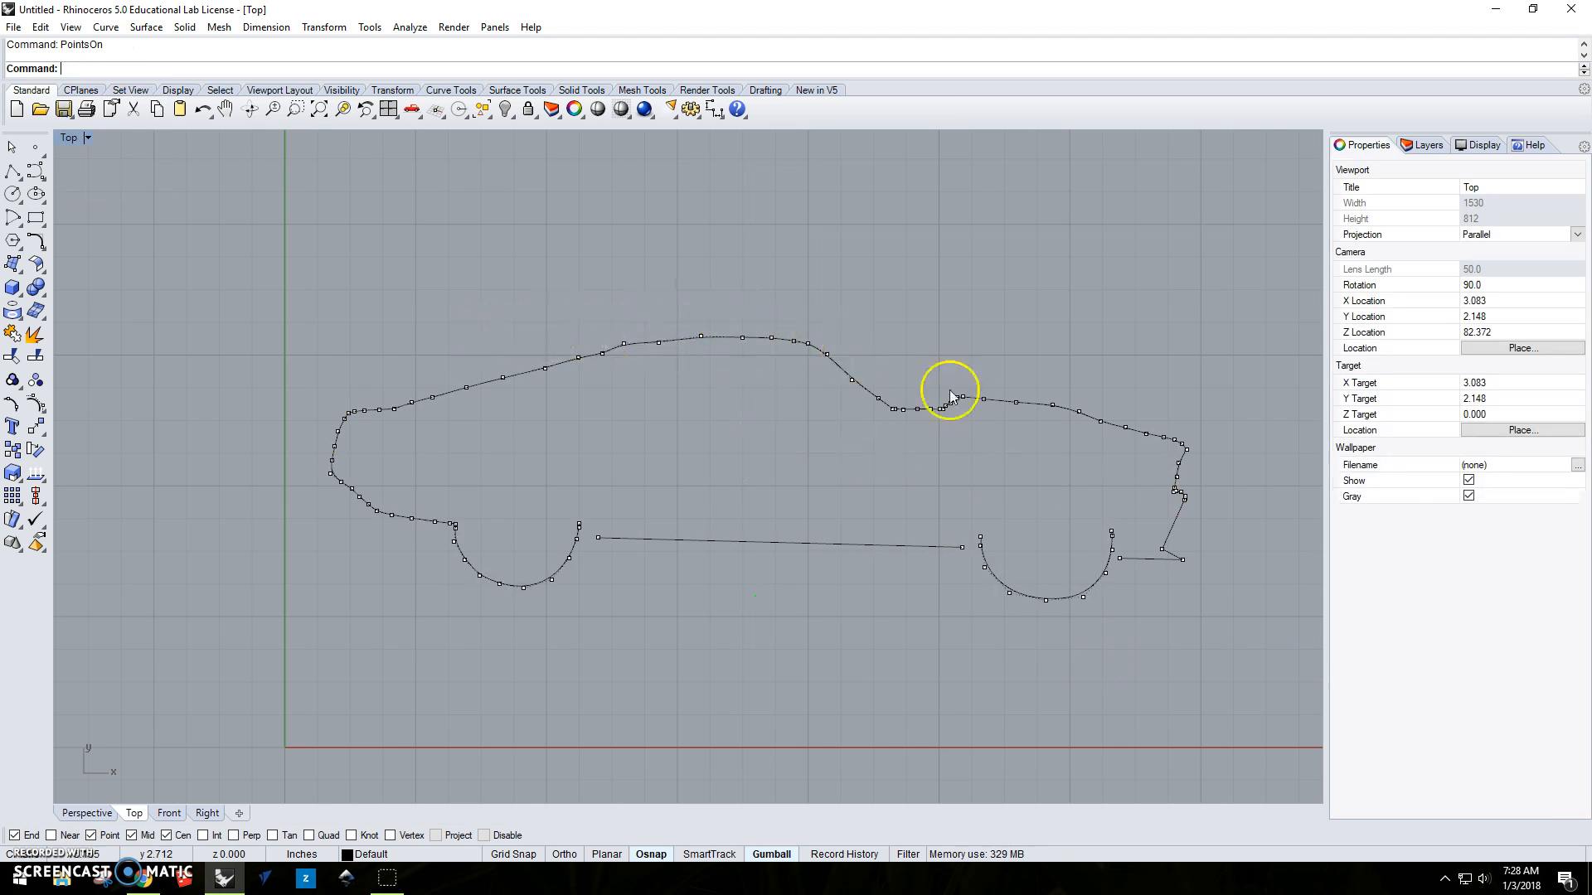
# Nudge the control point just ahead of the roof's rear bend slightly upward to smooth the roofline.
pyautogui.scroll(5, 638, 353)
pyautogui.scroll(2, 663, 346)
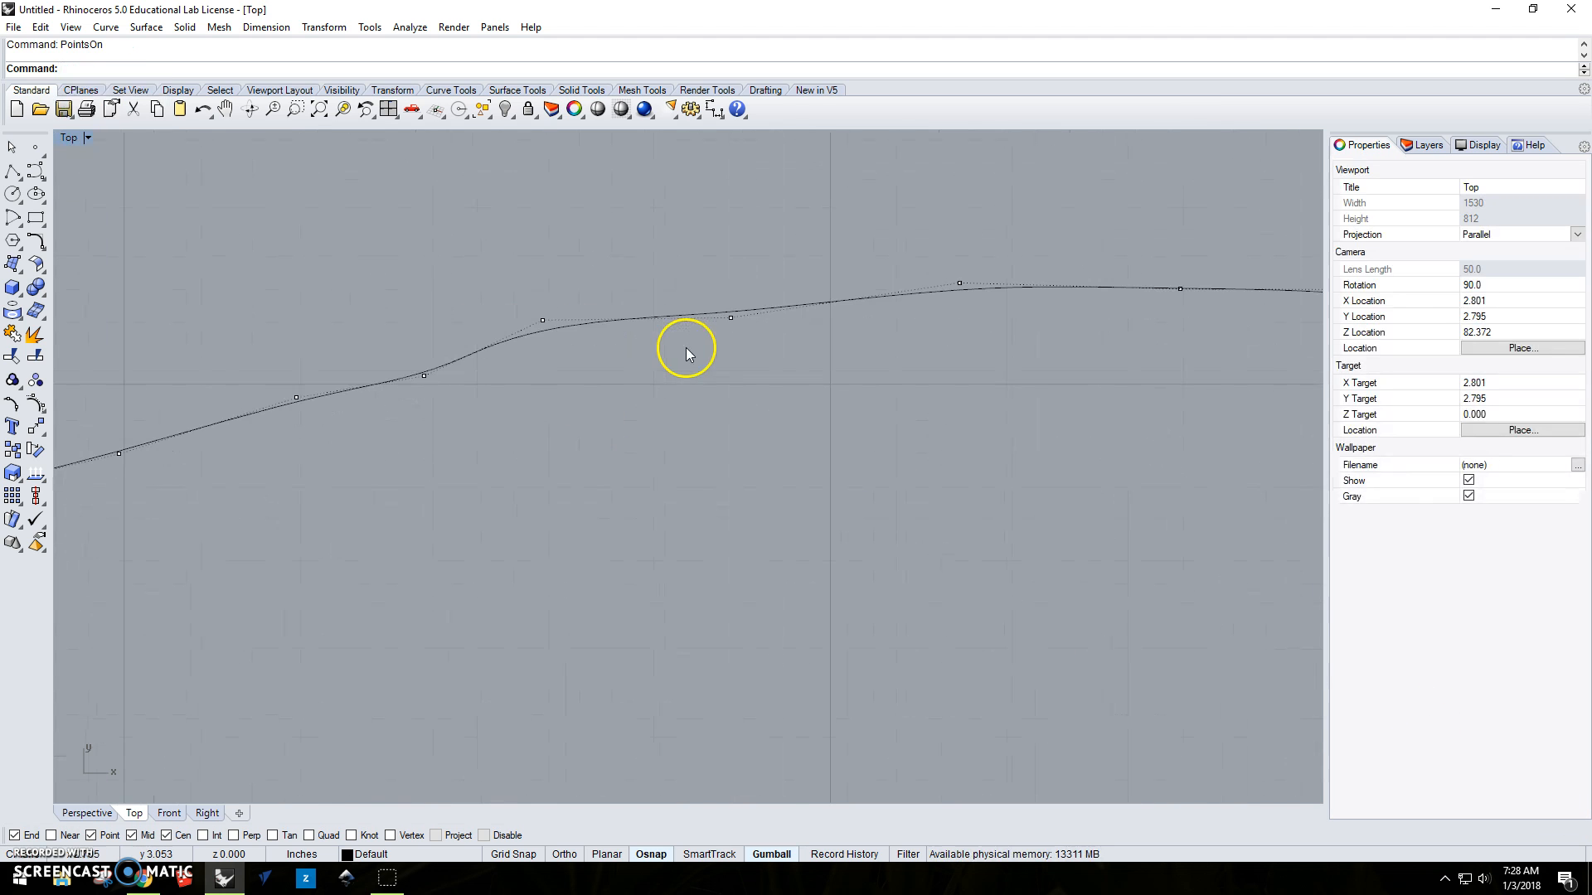
pyautogui.scroll(-4, 742, 336)
pyautogui.scroll(3, 736, 332)
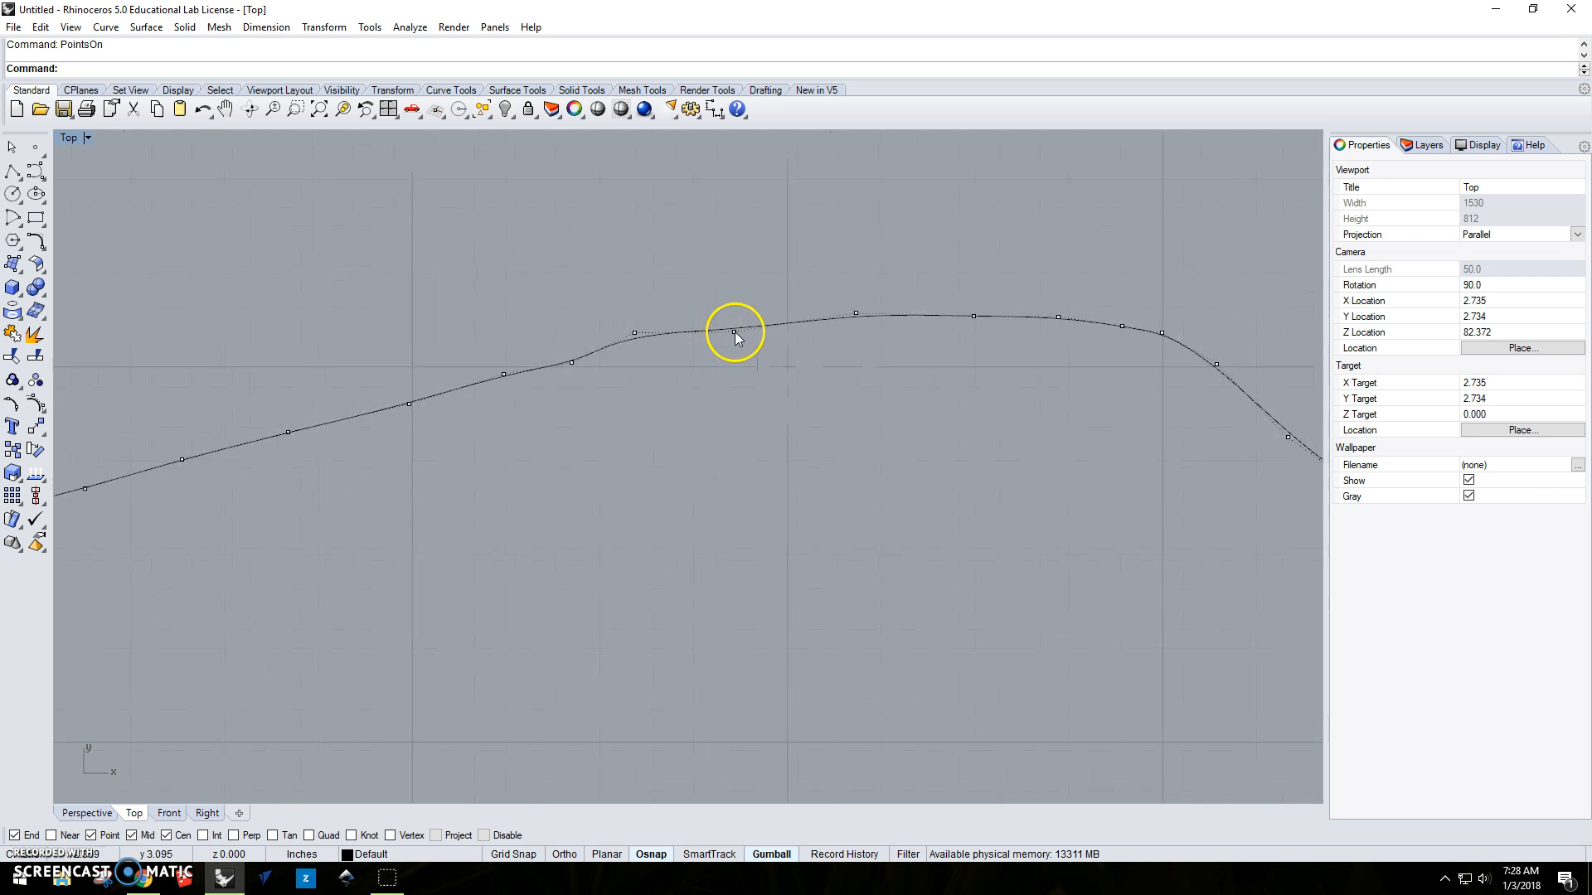
pyautogui.click(733, 331)
pyautogui.moveTo(735, 274); pyautogui.dragTo(735, 264)
pyautogui.click(821, 404)
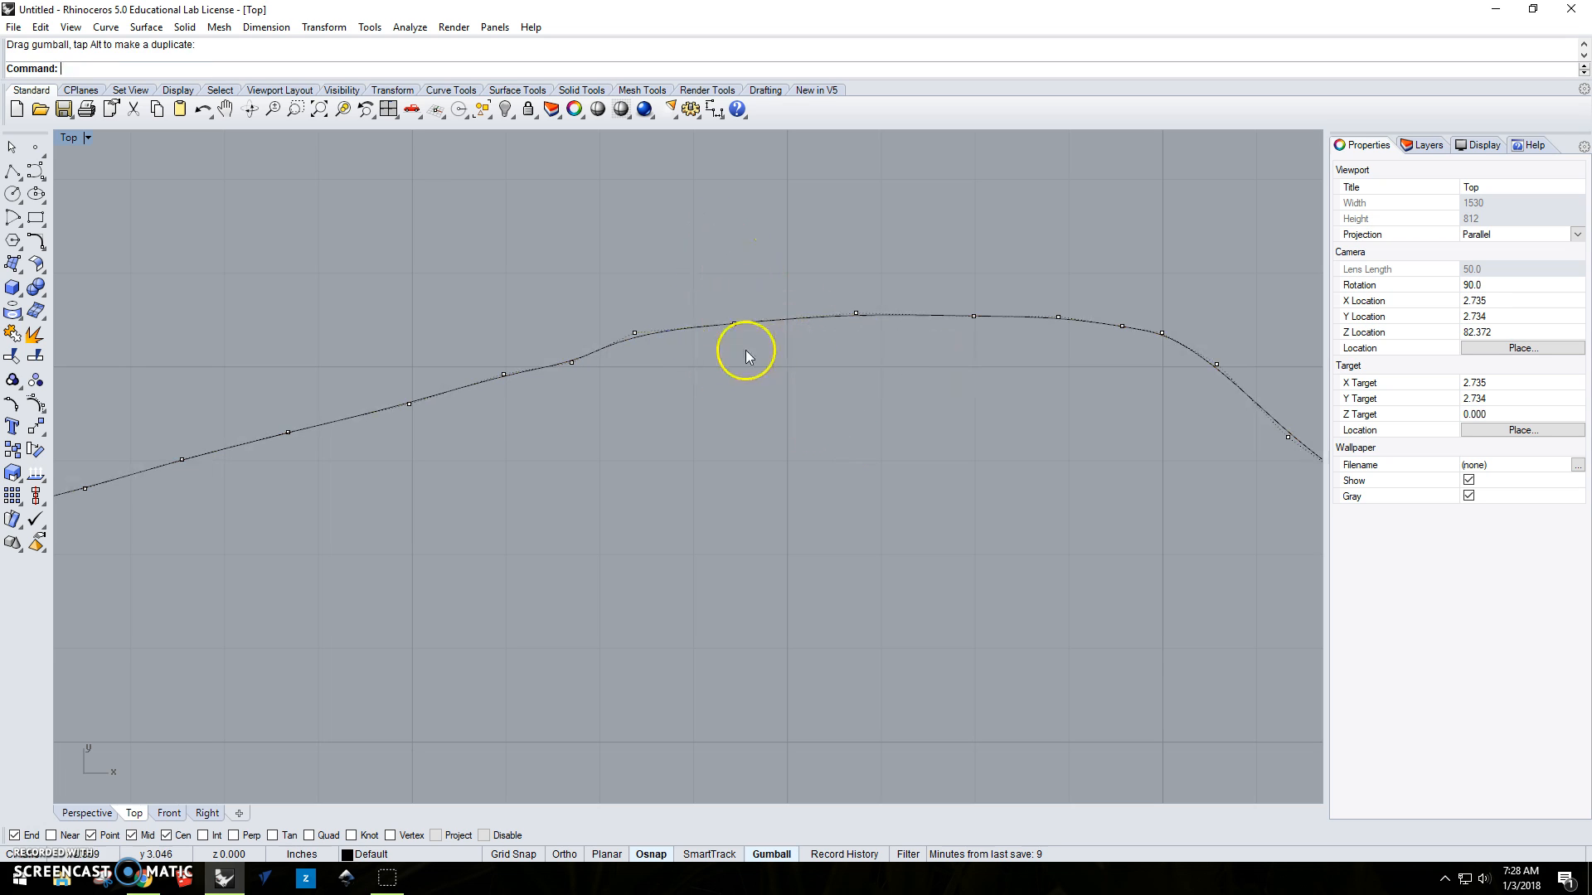
# Try to pull the same roof control point far up and forward, and undo the move.
pyautogui.click(733, 328)
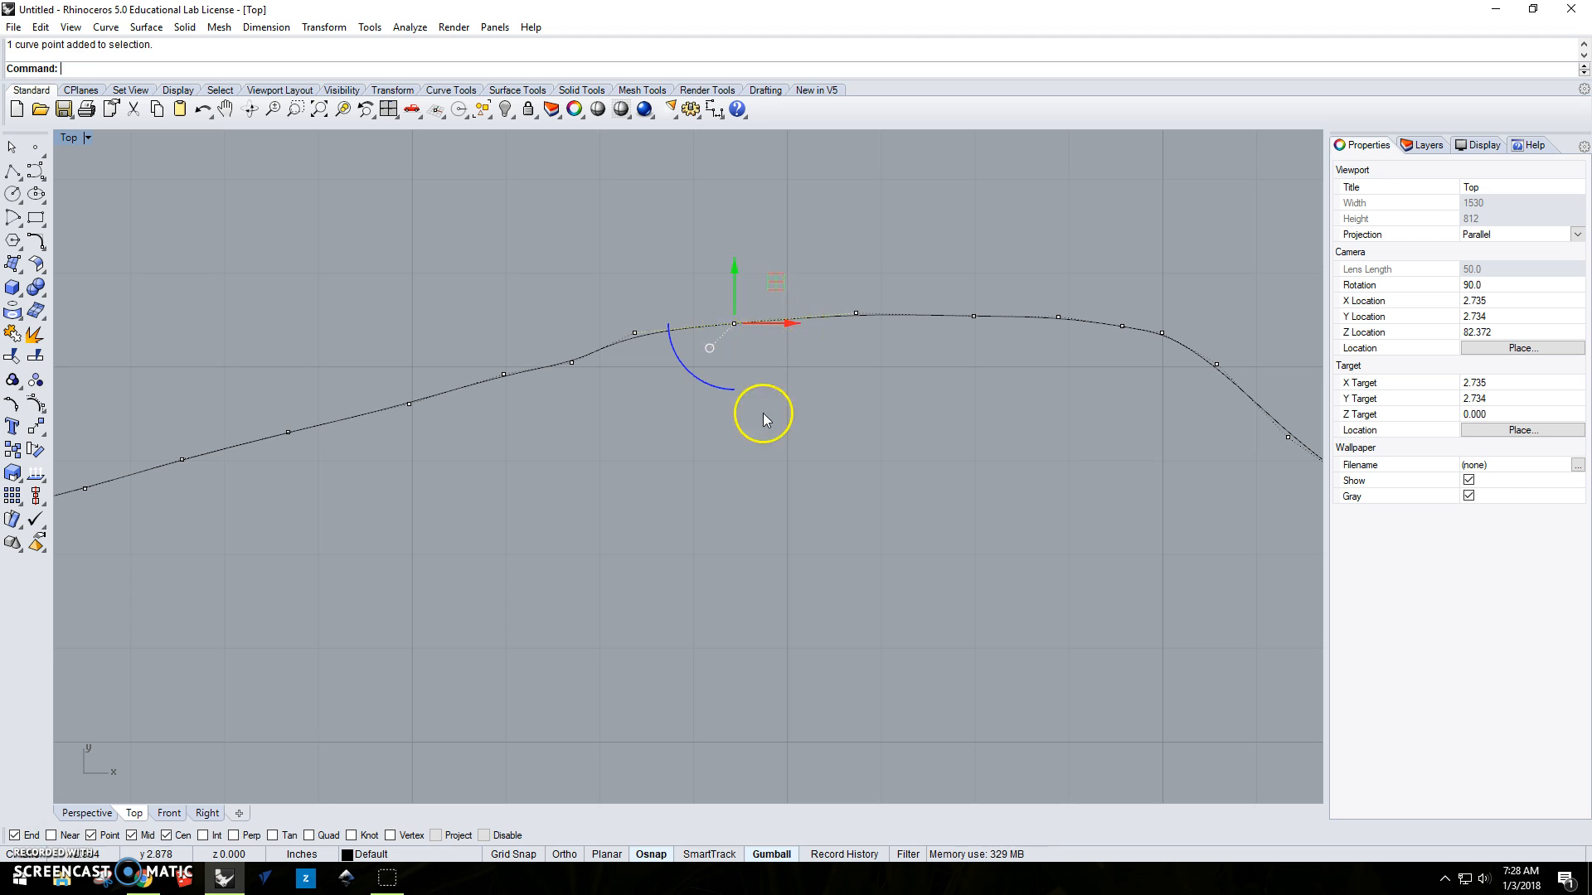
pyautogui.moveTo(734, 328); pyautogui.dragTo(859, 231)
pyautogui.scroll(-2, 752, 447)
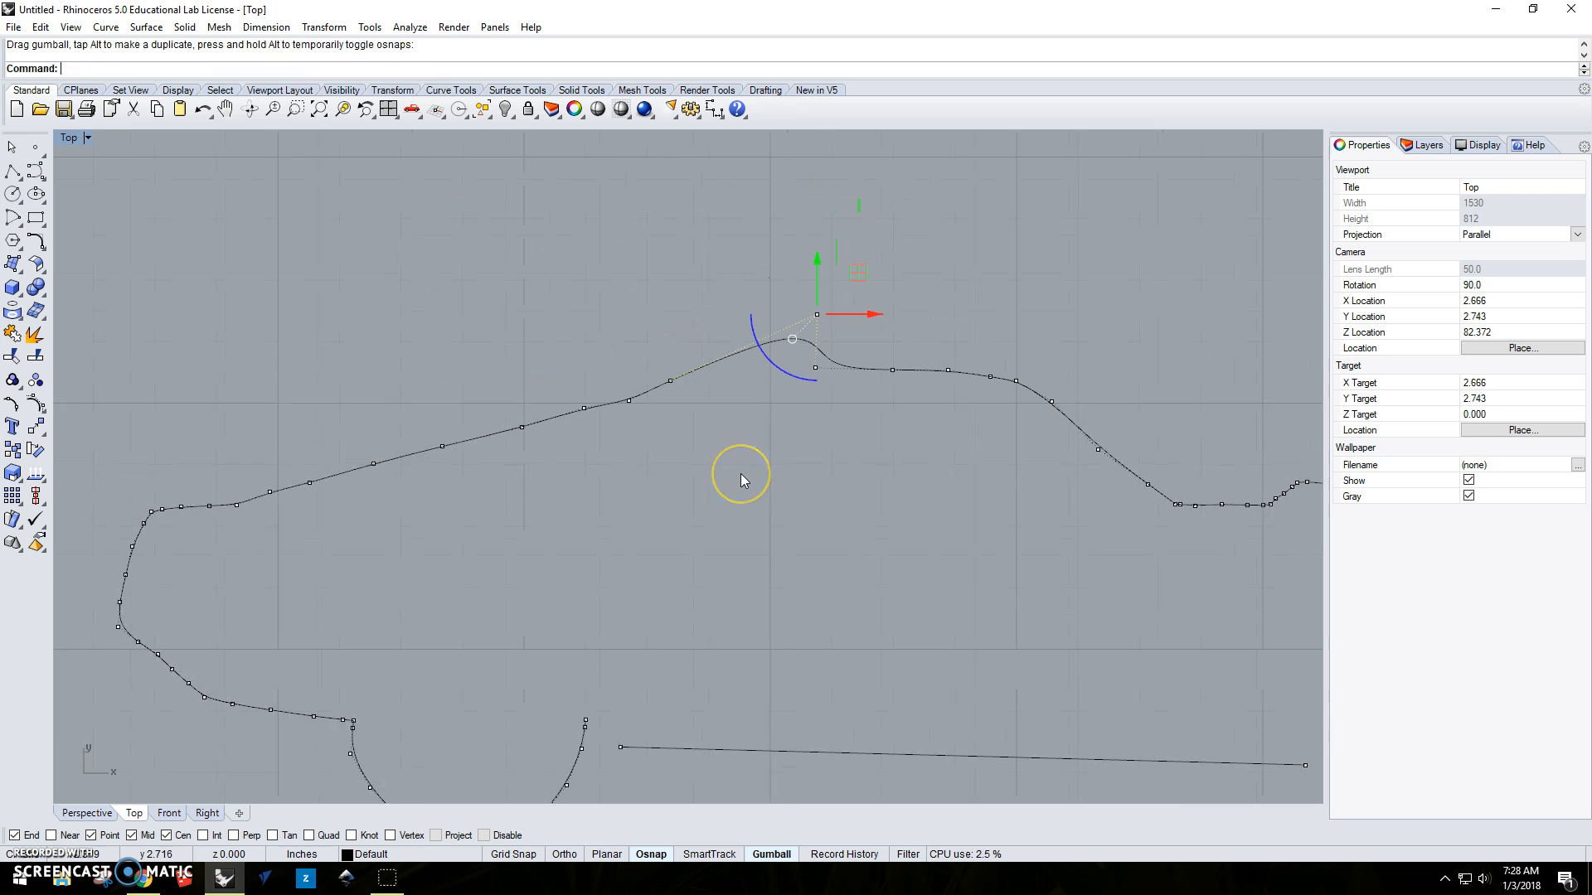
pyautogui.hotkey('ctrl', 'z')
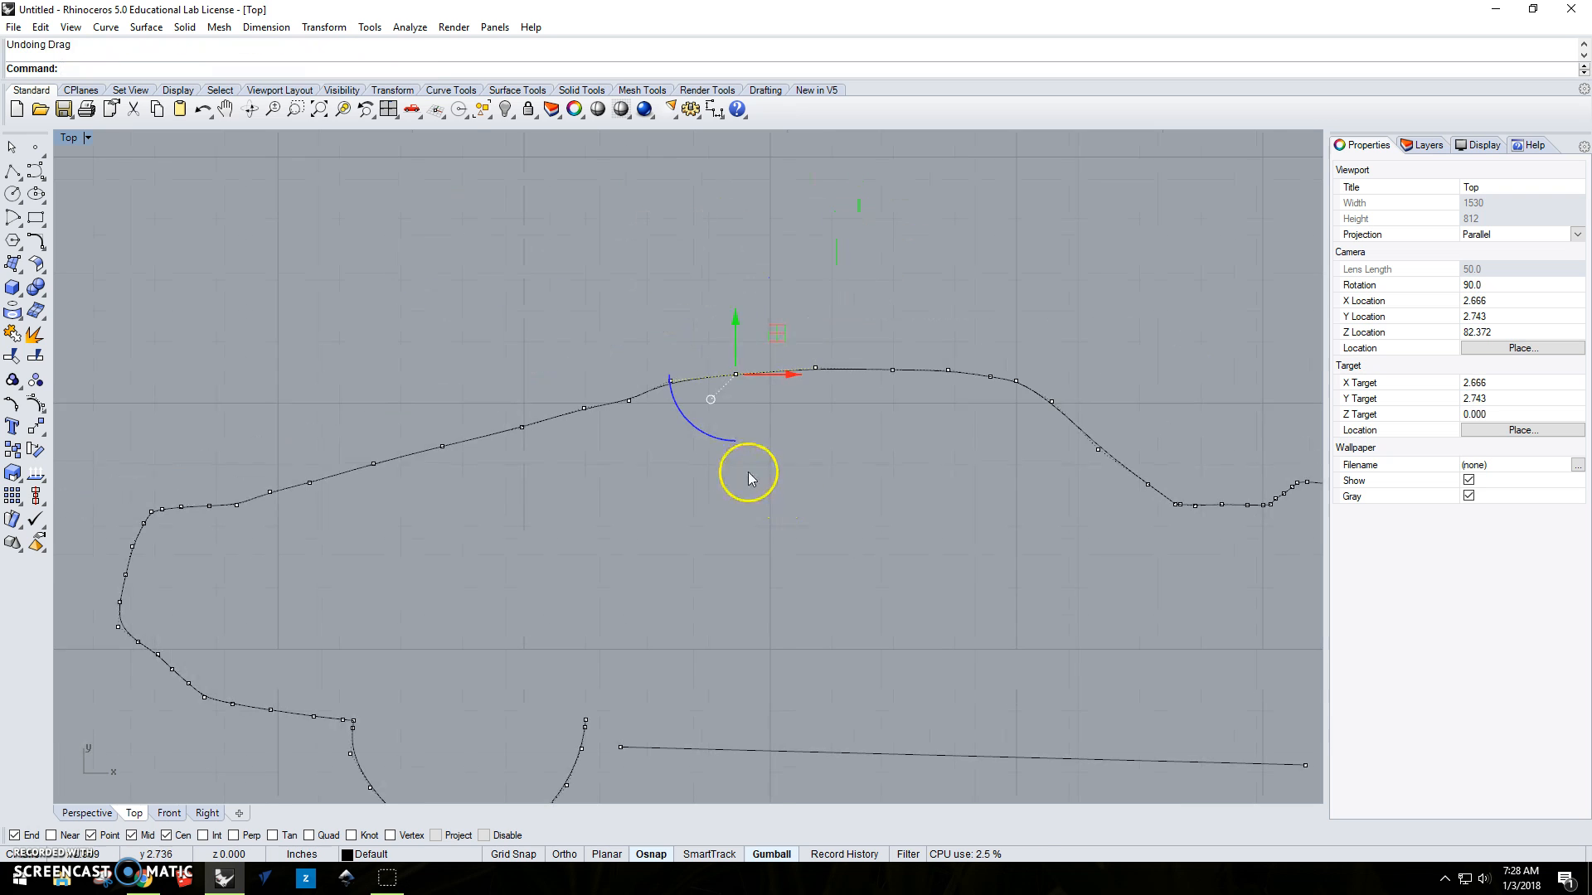
# Raise the roof control point a little more to even out the curve, and deselect it.
pyautogui.scroll(2, 739, 373)
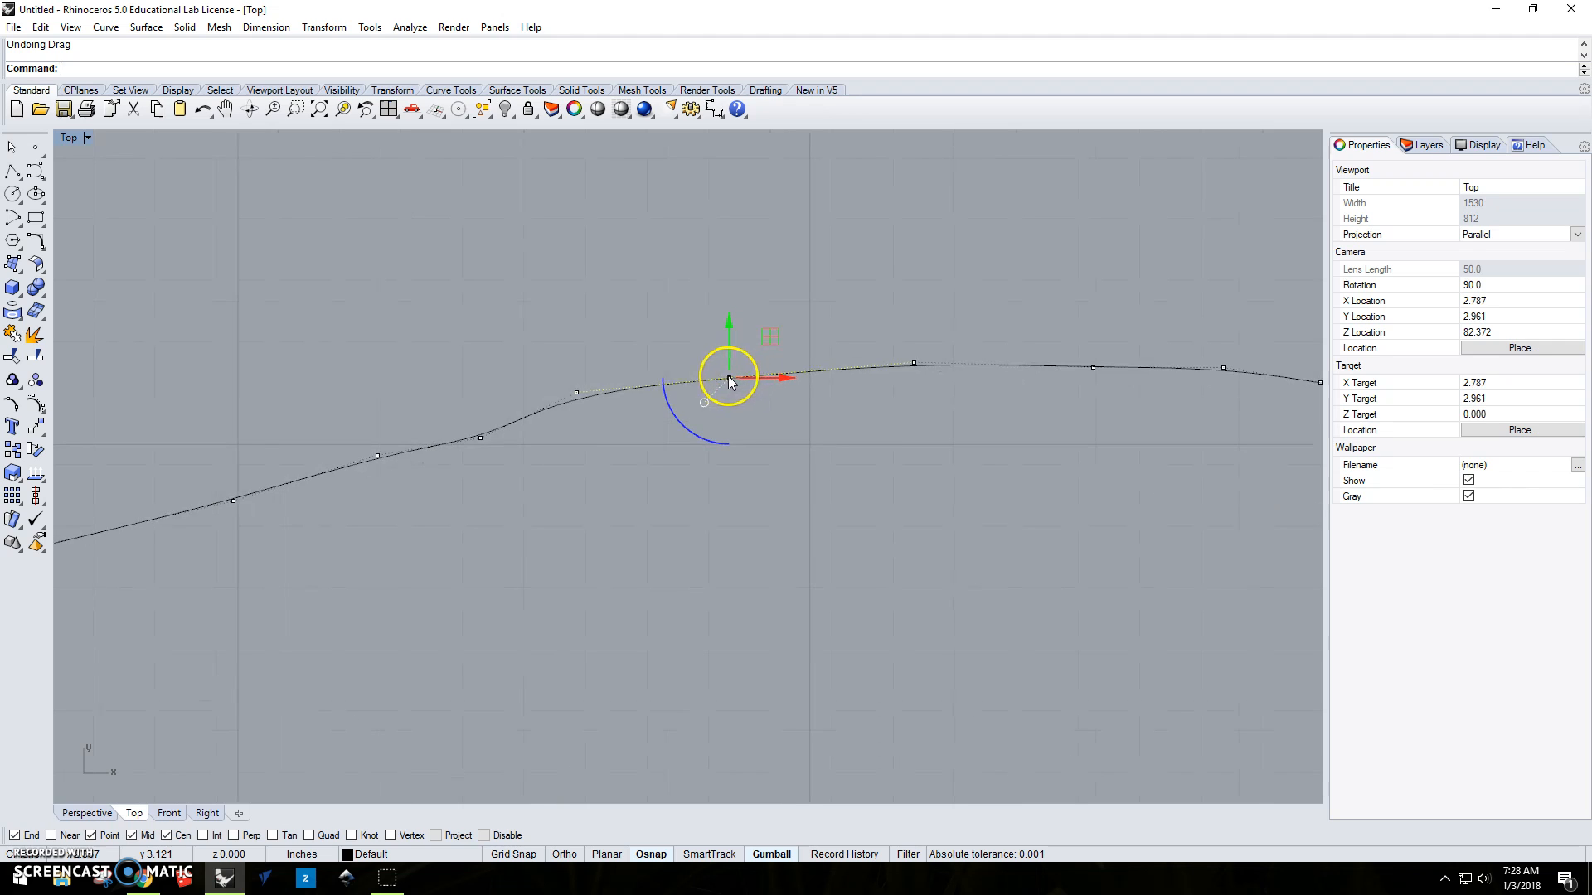
pyautogui.moveTo(730, 377); pyautogui.dragTo(730, 372)
pyautogui.press('Escape')
pyautogui.scroll(-5, 831, 432)
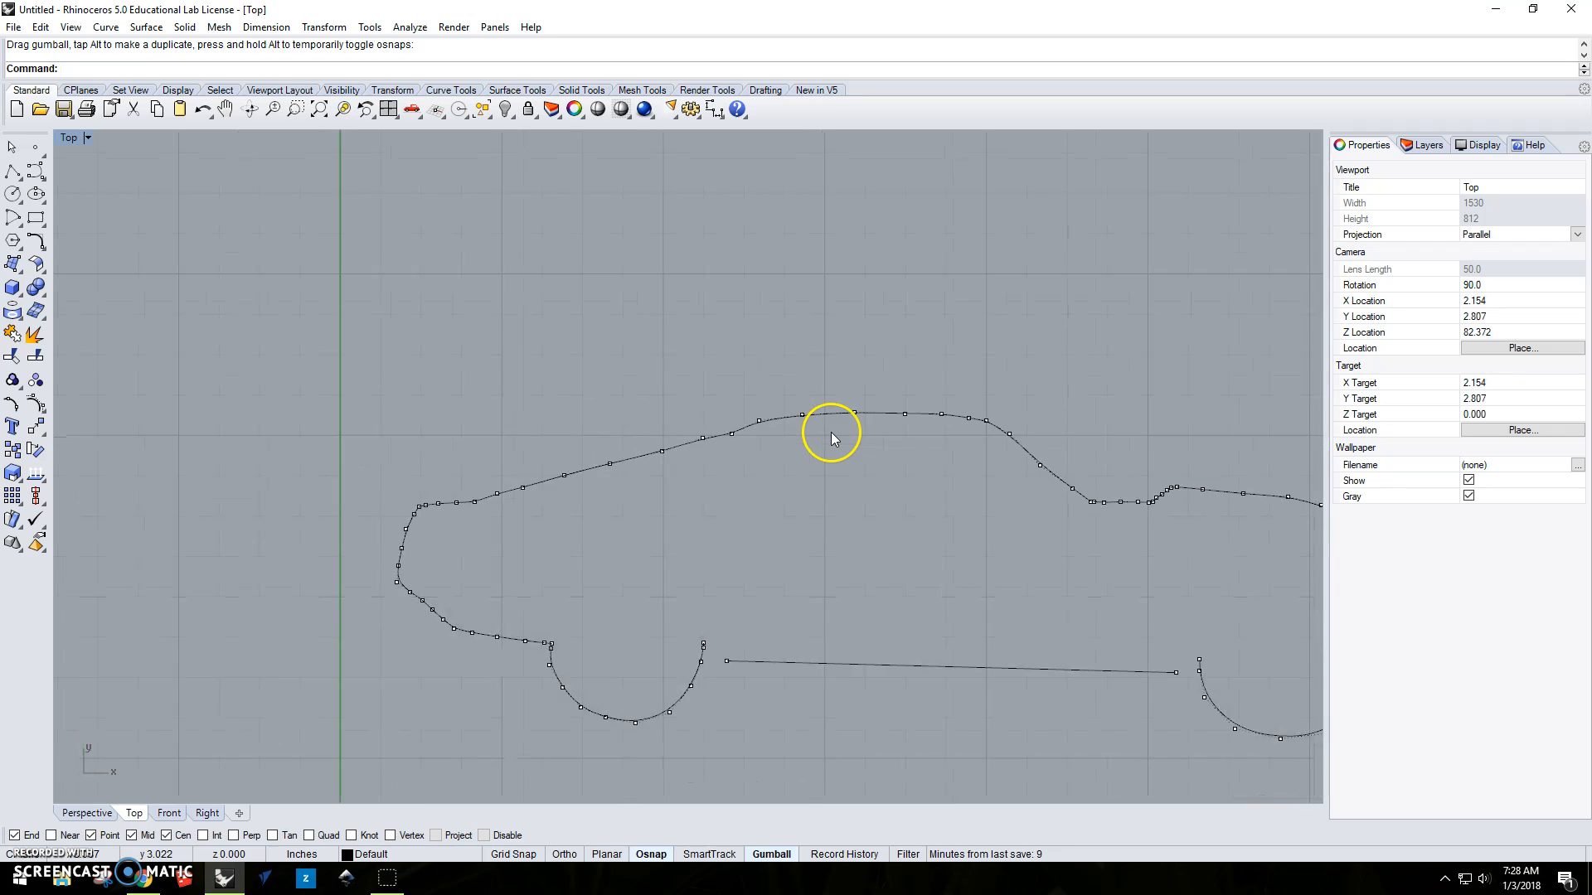
# Try to delete the outermost control point of the front bumper's rounded corner, and undo the deletion.
pyautogui.scroll(8, 1067, 546)
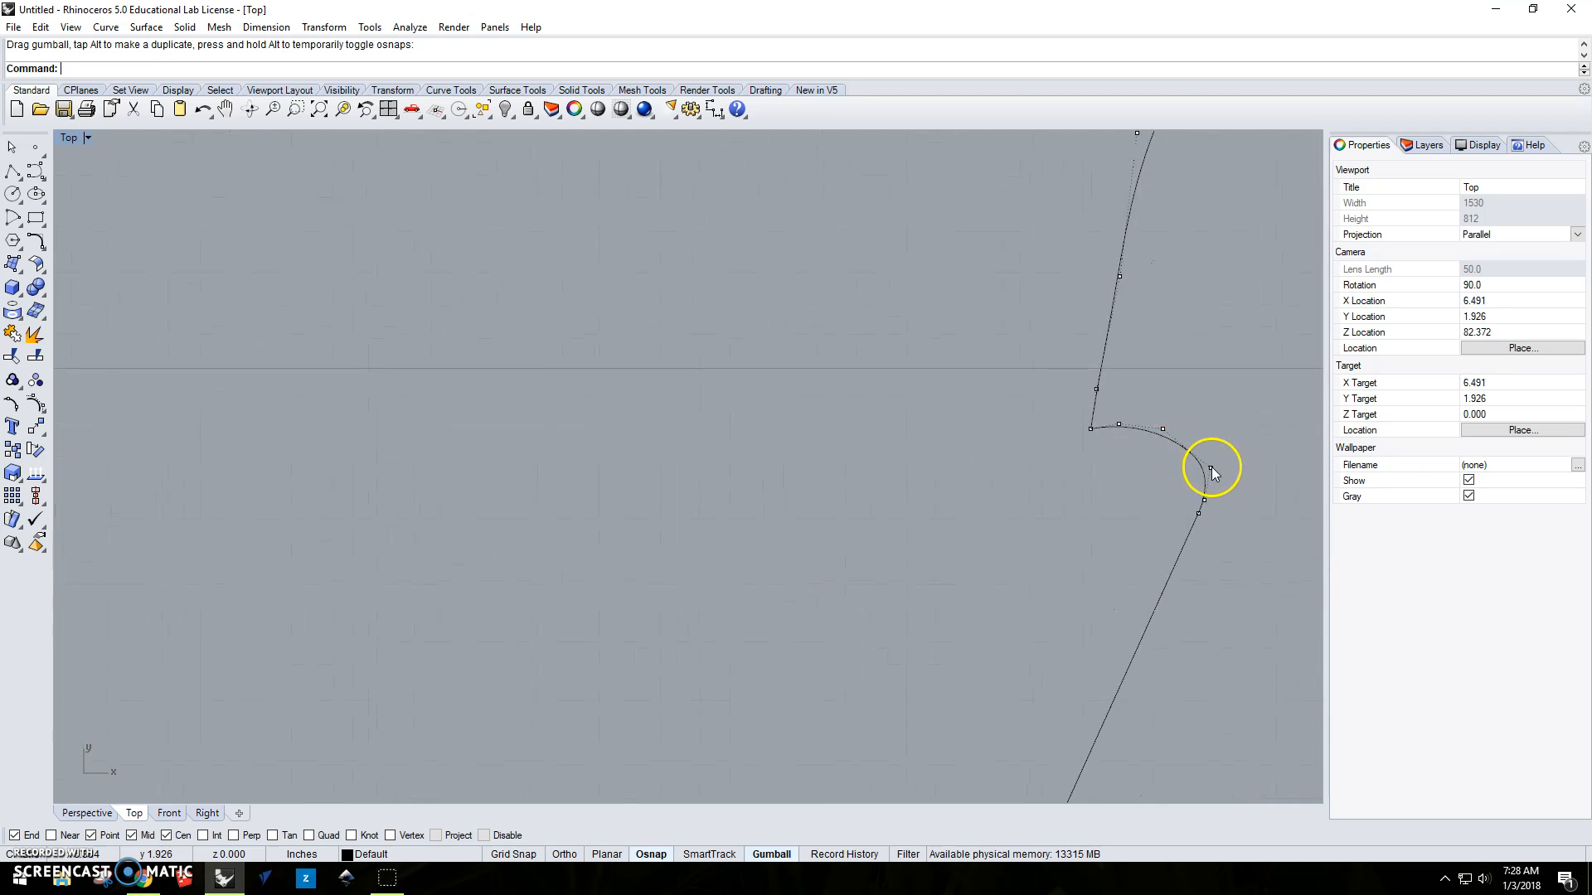
pyautogui.click(1211, 467)
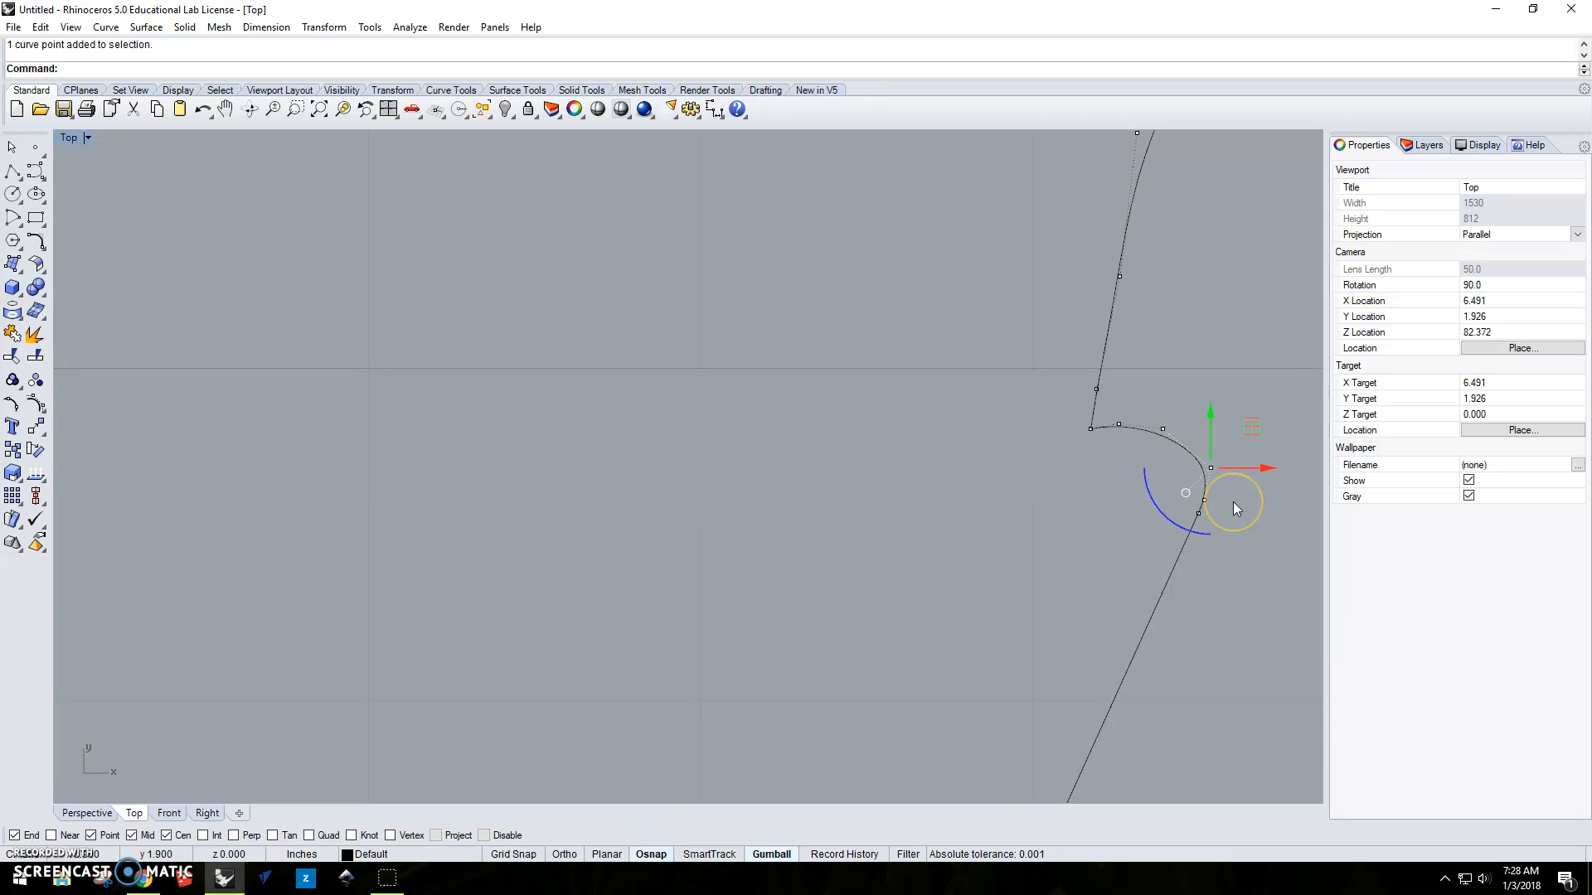
pyautogui.press('Delete')
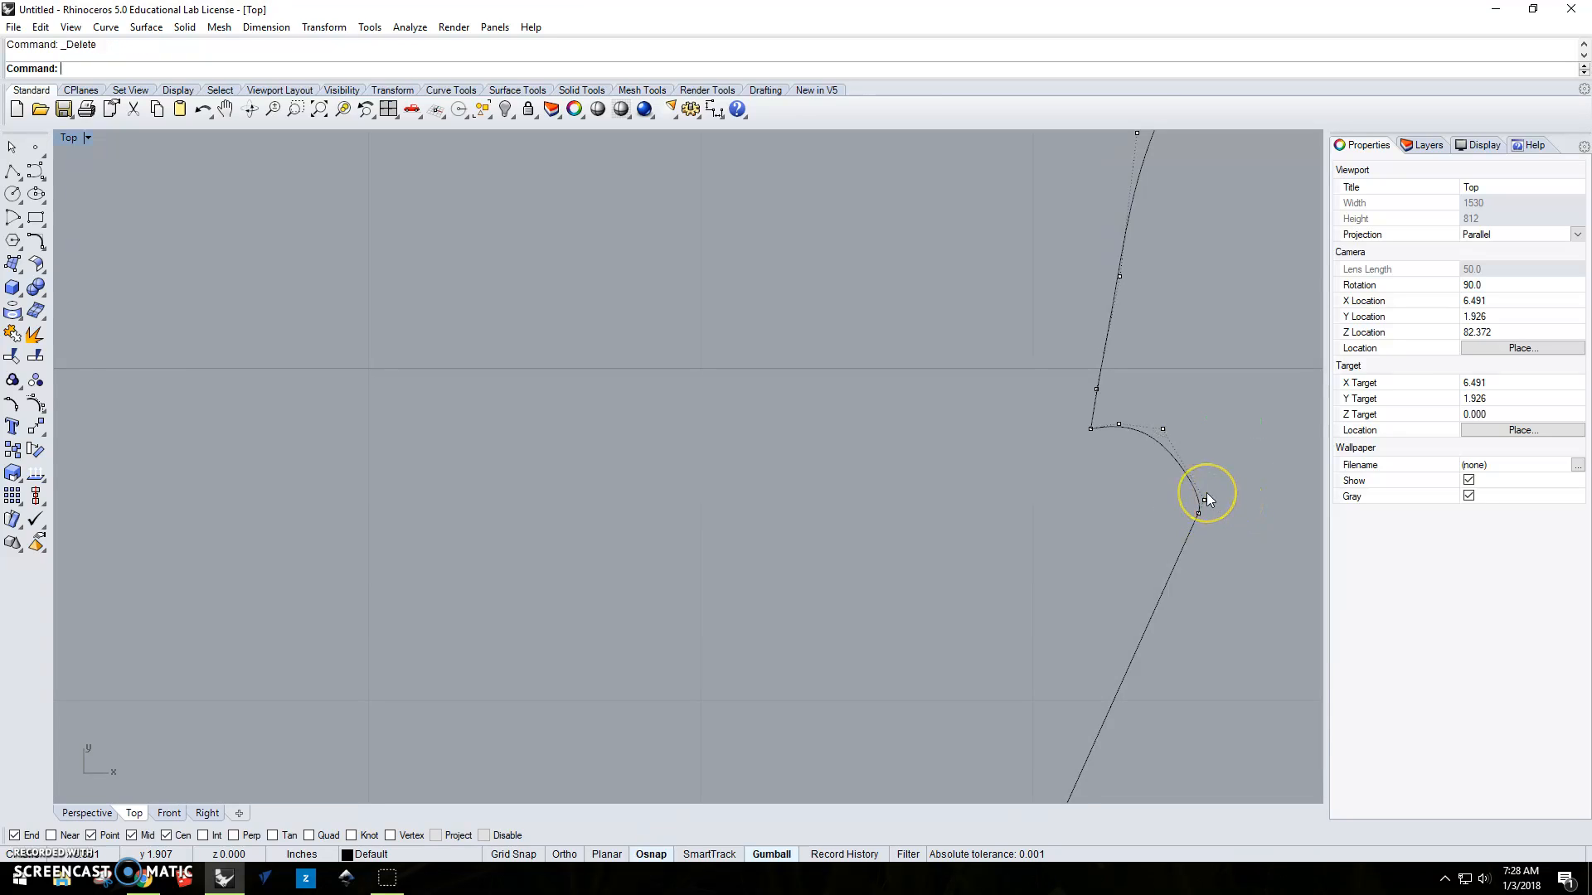
pyautogui.hotkey('ctrl', 'z')
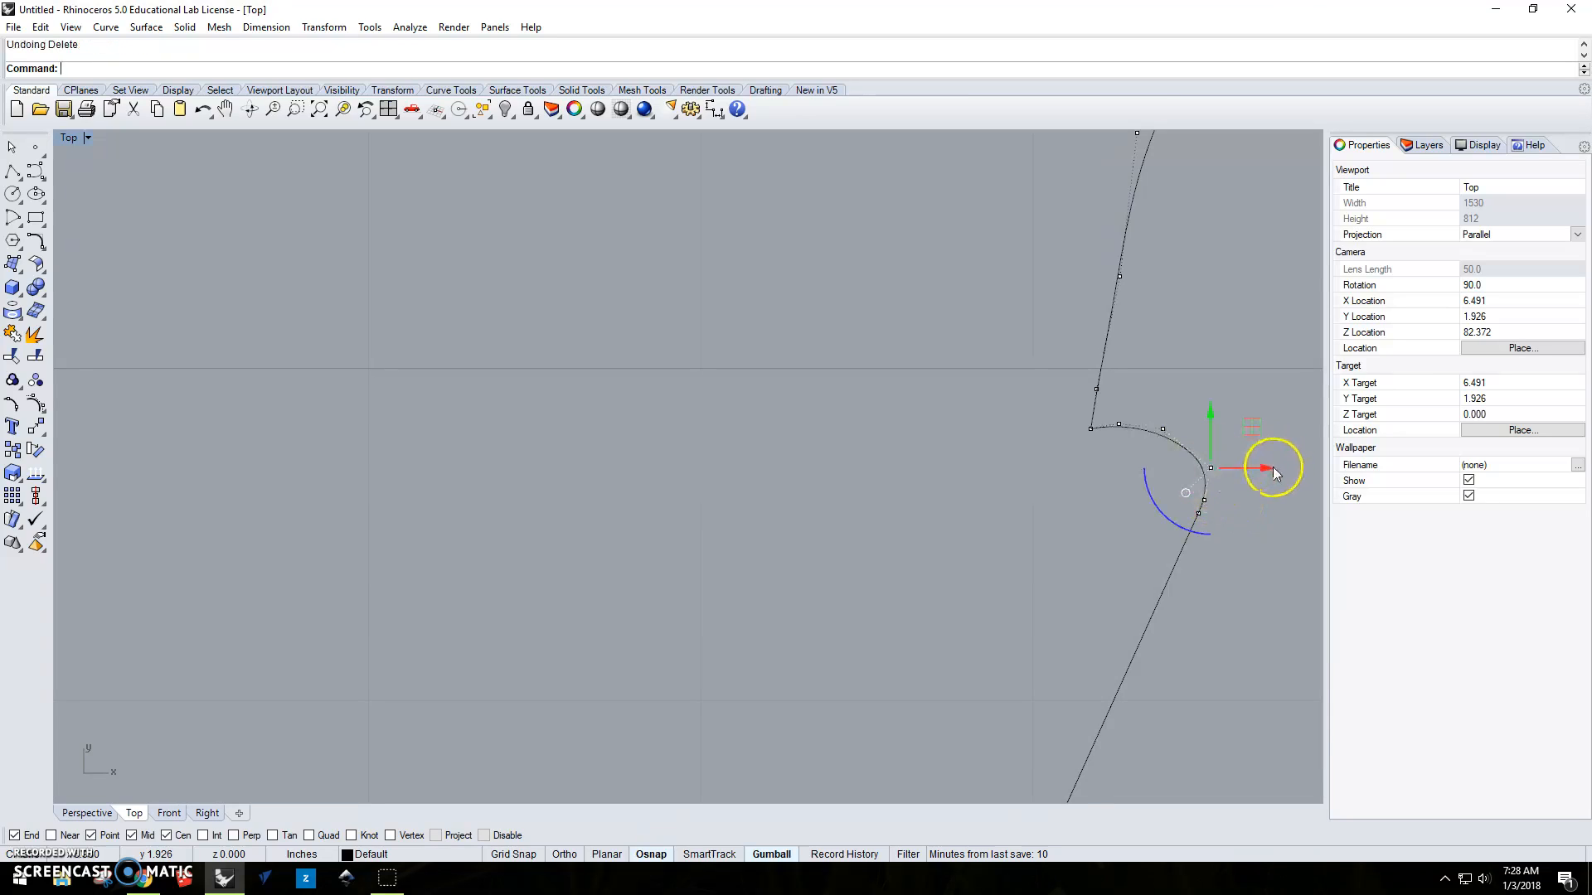
# Move the front bumper corner's outer control point slightly inward and up to refine the rounding.
pyautogui.moveTo(1273, 470); pyautogui.dragTo(1255, 467)
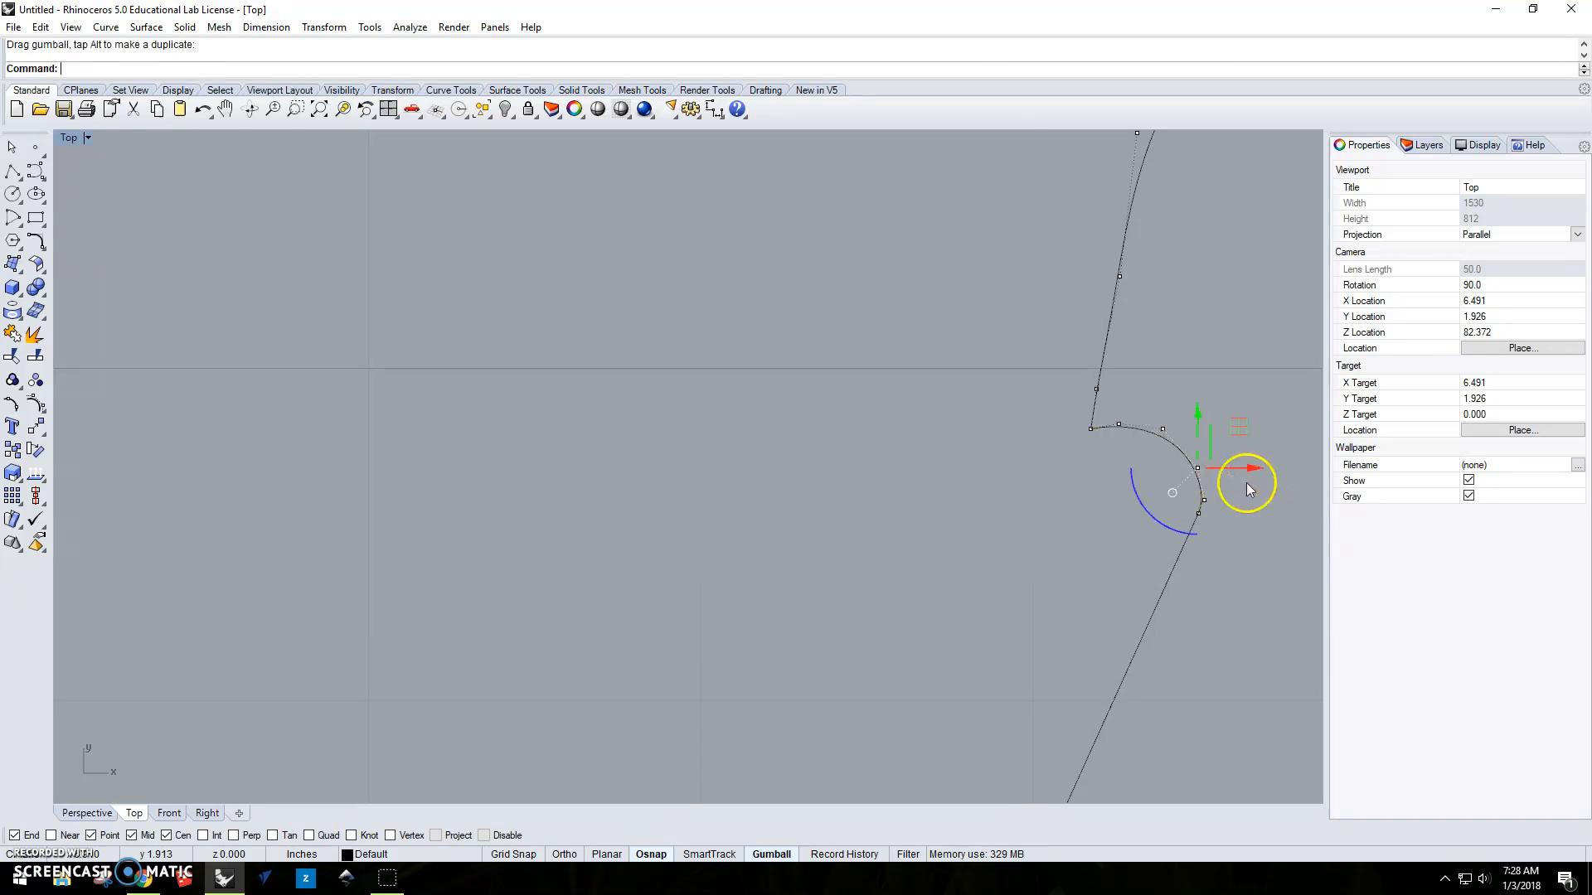
pyautogui.moveTo(1200, 414); pyautogui.dragTo(1200, 405)
pyautogui.click(1217, 548)
pyautogui.scroll(-3, 1217, 549)
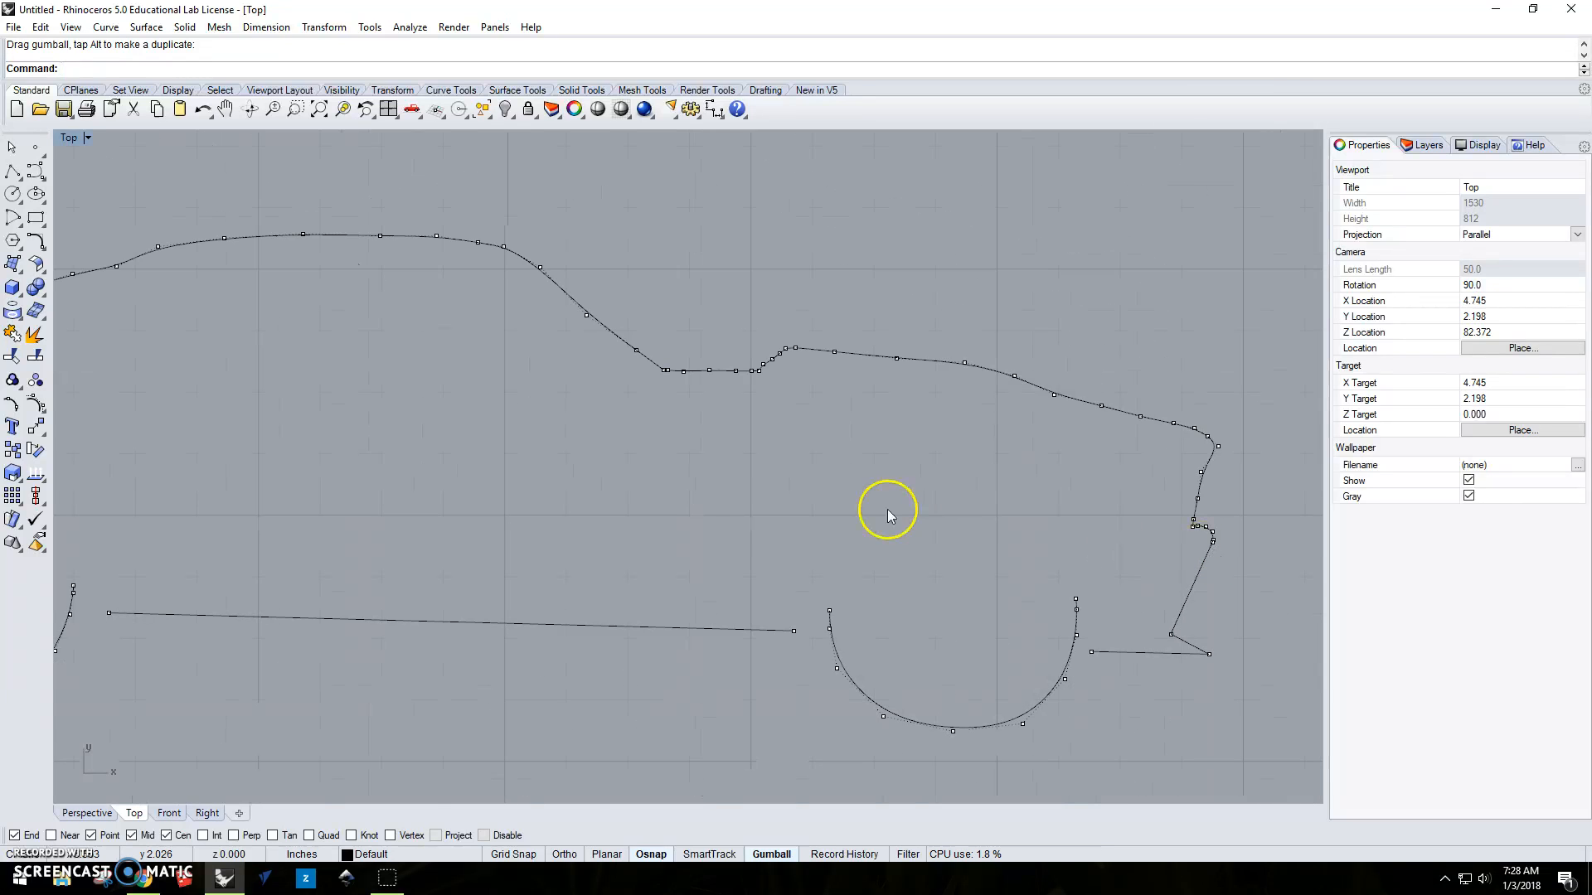
# Stretch the rear end of the straight sill line backward so that it crosses the rear wheel arch.
pyautogui.moveTo(722, 518); pyautogui.dragTo(79, 475, button='right')
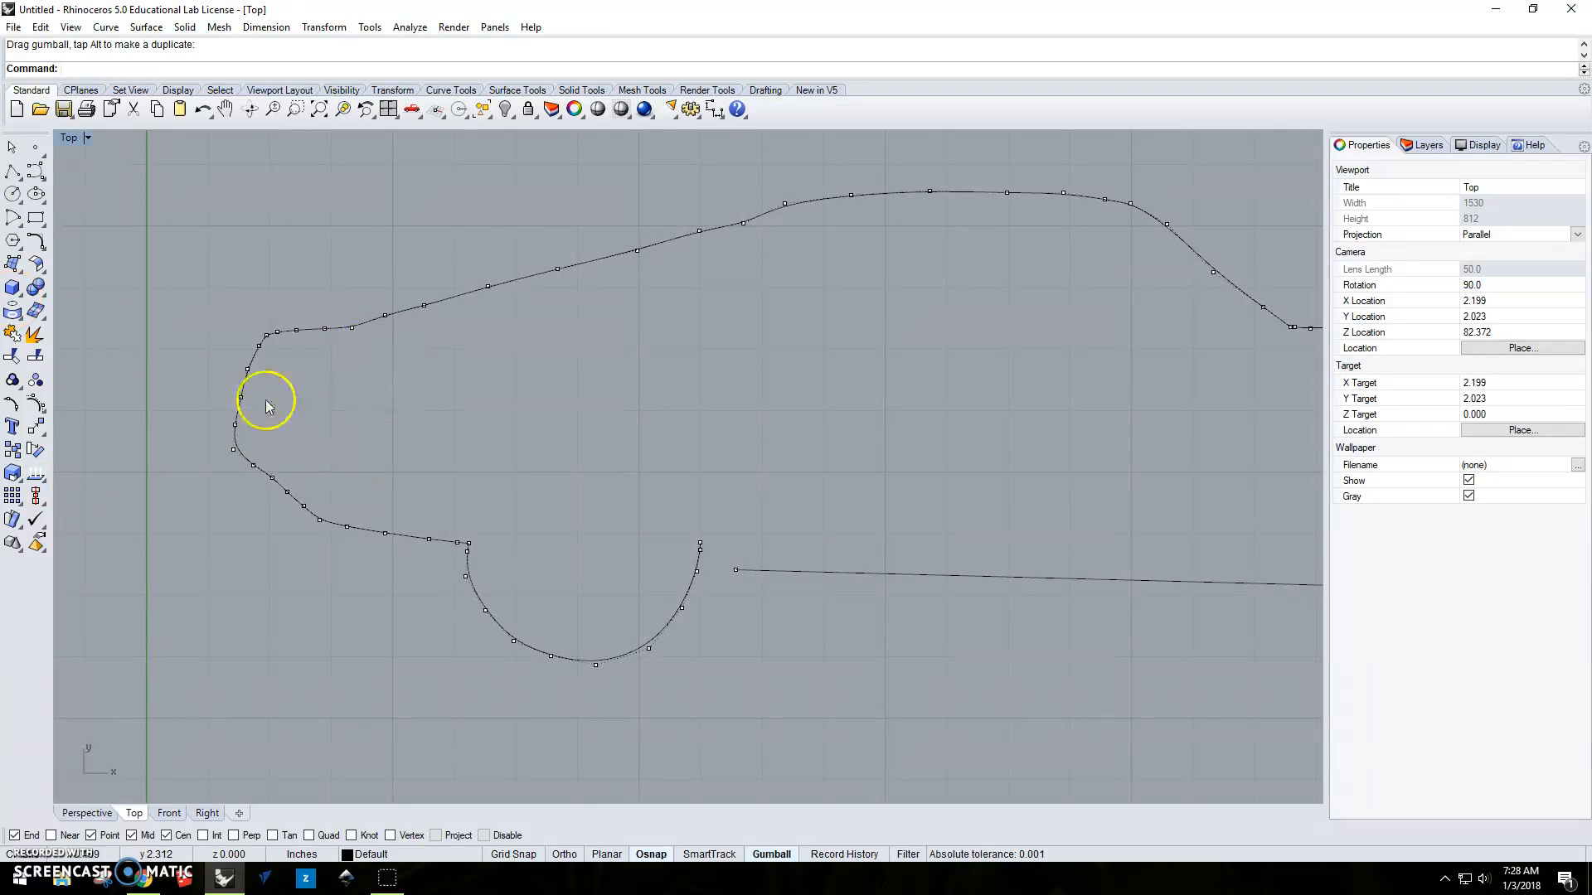
pyautogui.moveTo(885, 391); pyautogui.dragTo(497, 412, button='right')
pyautogui.click(443, 588)
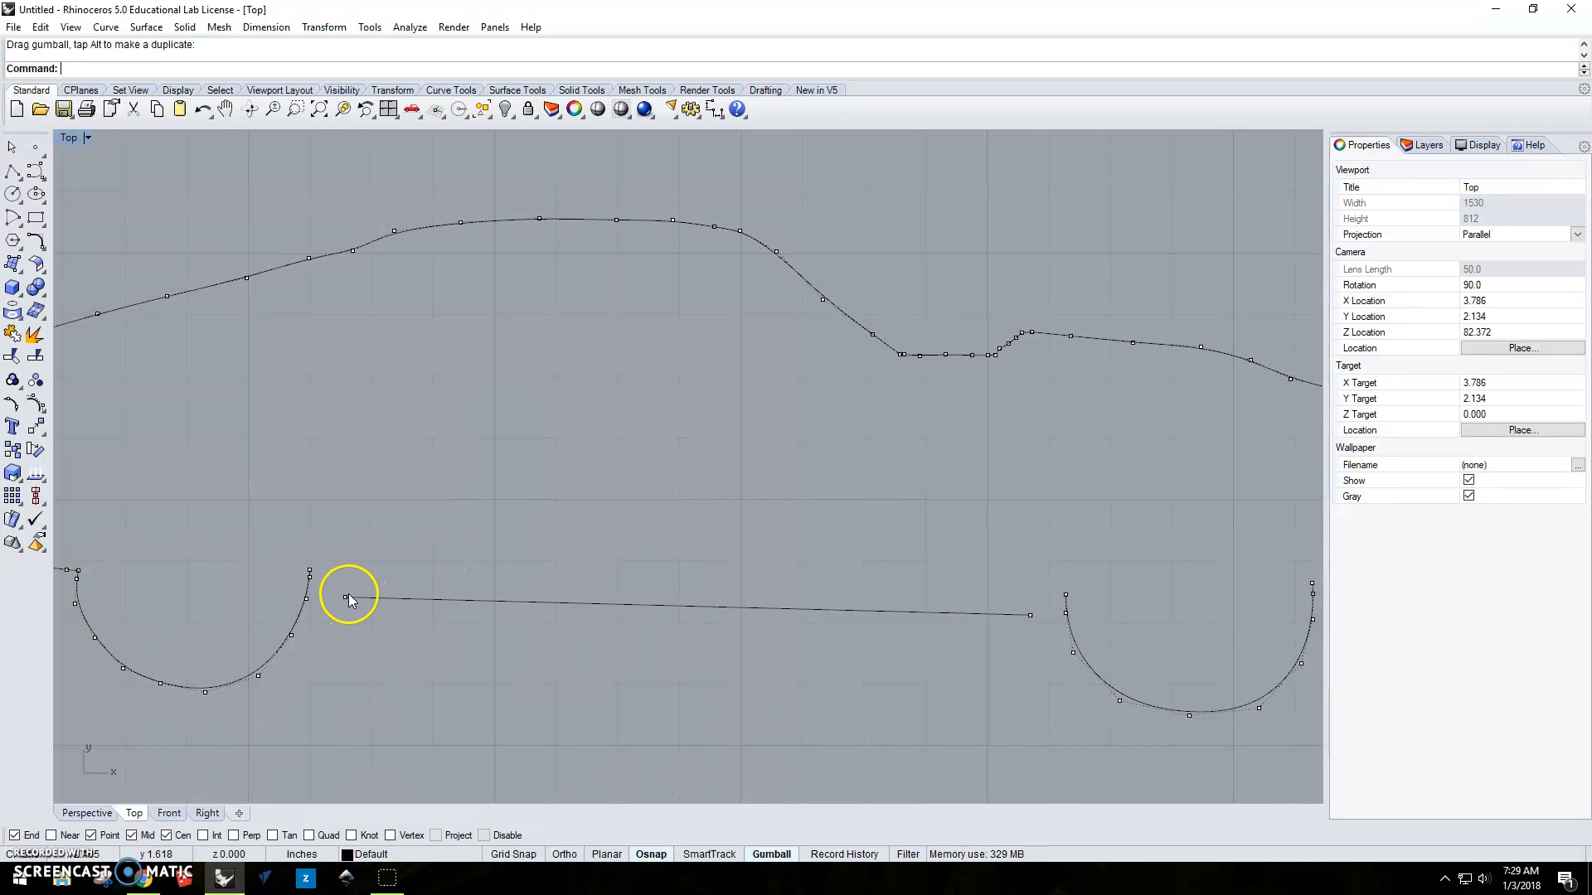
pyautogui.scroll(2, 346, 601)
pyautogui.scroll(2, 346, 603)
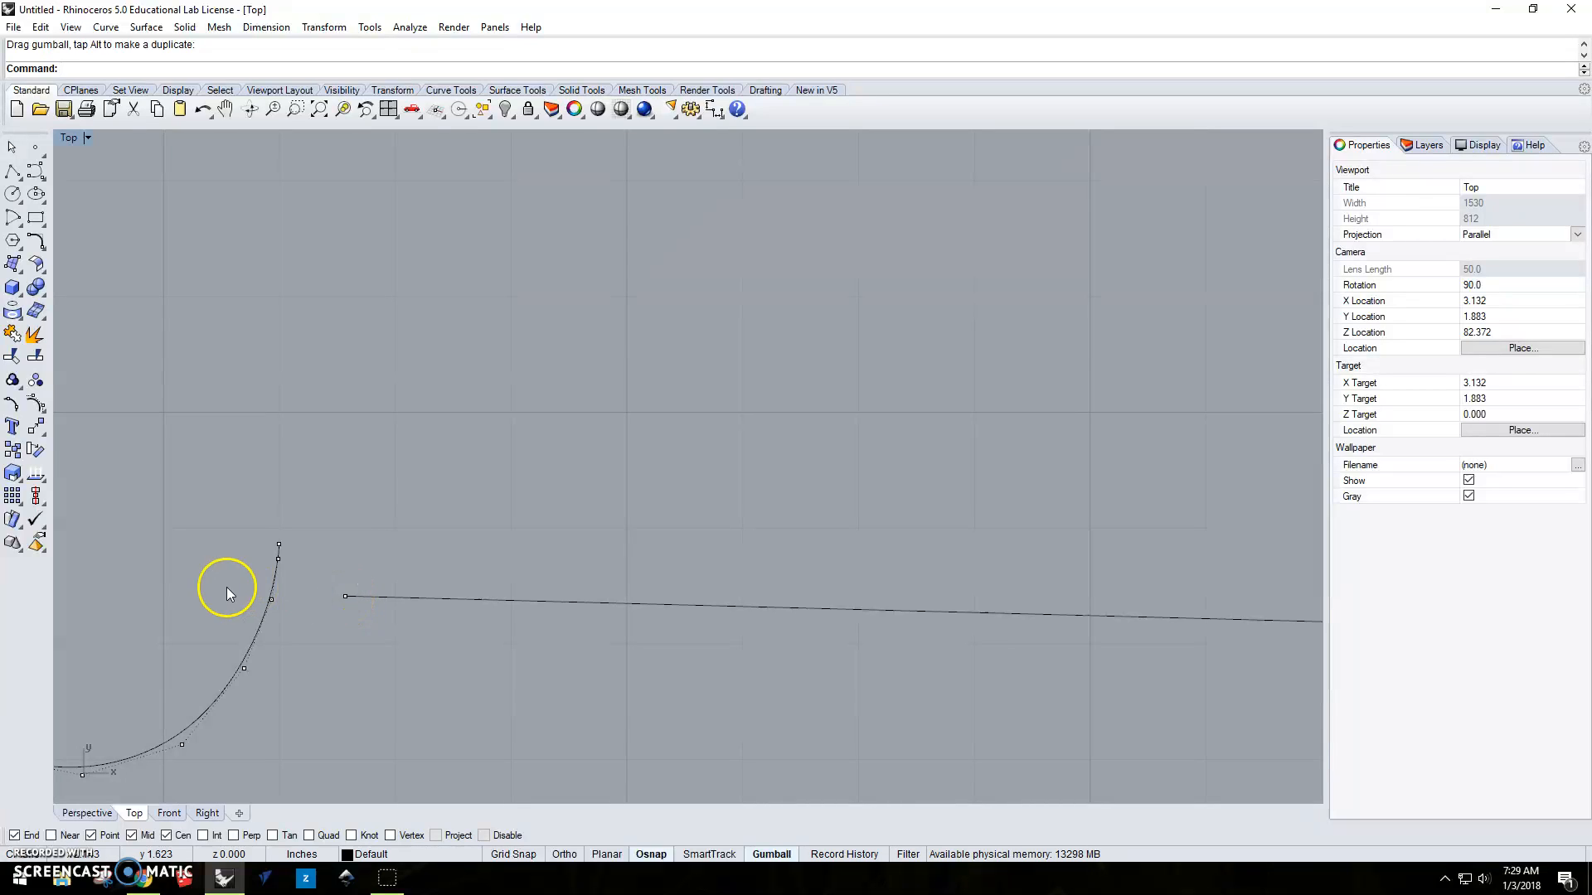
pyautogui.click(345, 597)
pyautogui.moveTo(341, 597); pyautogui.dragTo(229, 593)
# Stretch the front end of the sill line forward so that it crosses the front wheel arch.
pyautogui.moveTo(709, 663); pyautogui.dragTo(117, 546, button='right')
pyautogui.moveTo(828, 559); pyautogui.dragTo(686, 551, button='right')
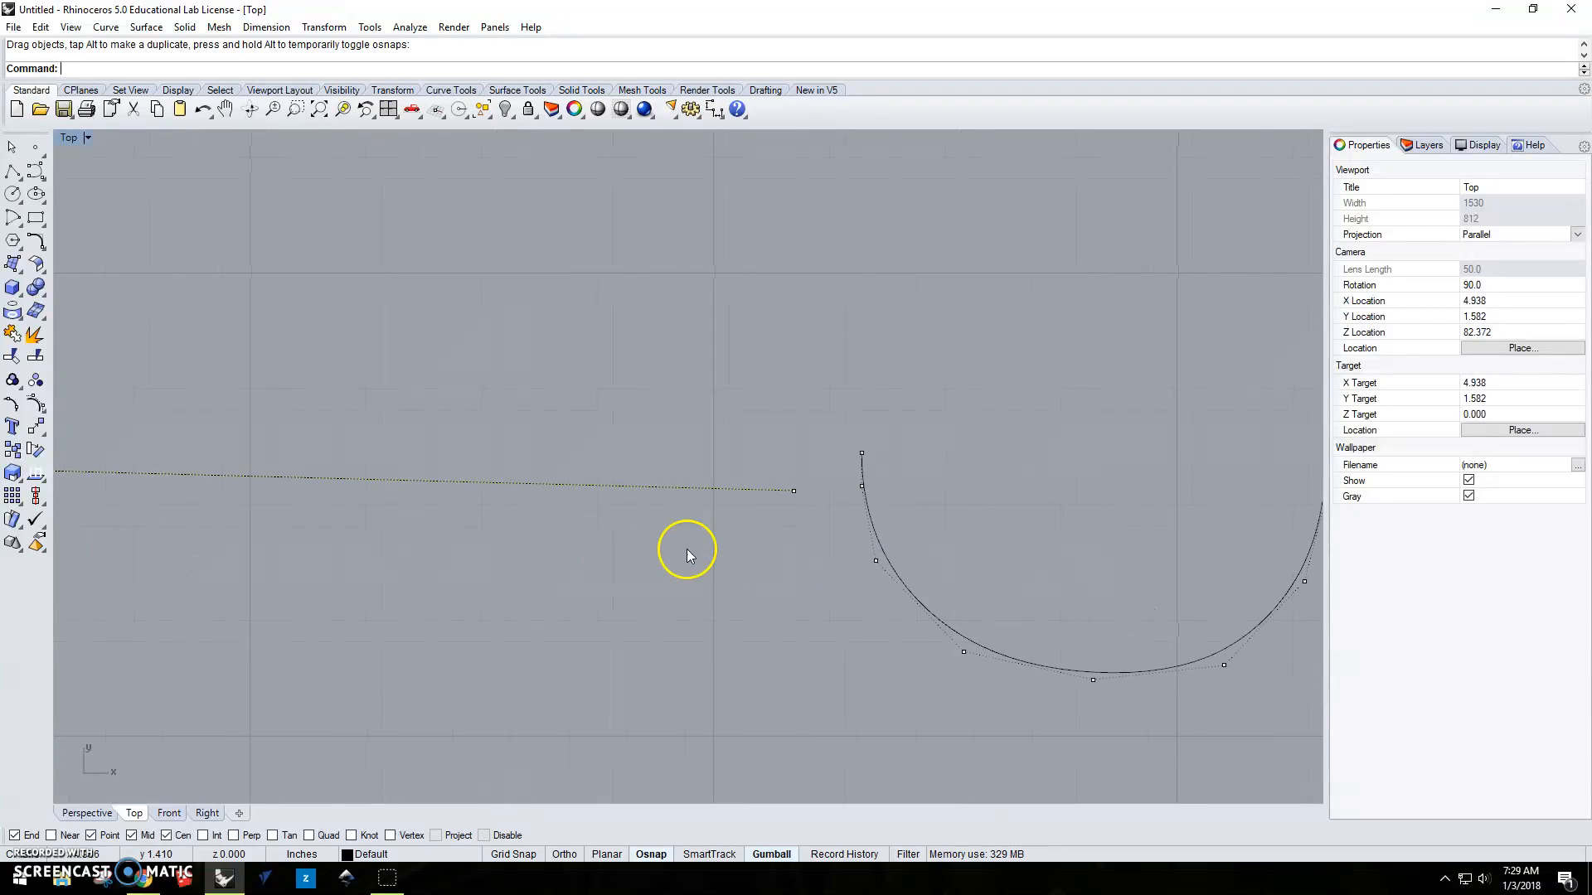
pyautogui.click(794, 489)
pyautogui.moveTo(793, 485); pyautogui.dragTo(897, 494)
pyautogui.scroll(-5, 713, 588)
pyautogui.click(655, 599)
# Extend the rear end of the lower front bumper line across the front wheel arch curve.
pyautogui.moveTo(403, 620); pyautogui.dragTo(317, 534, button='right')
pyautogui.scroll(6, 881, 499)
pyautogui.click(783, 466)
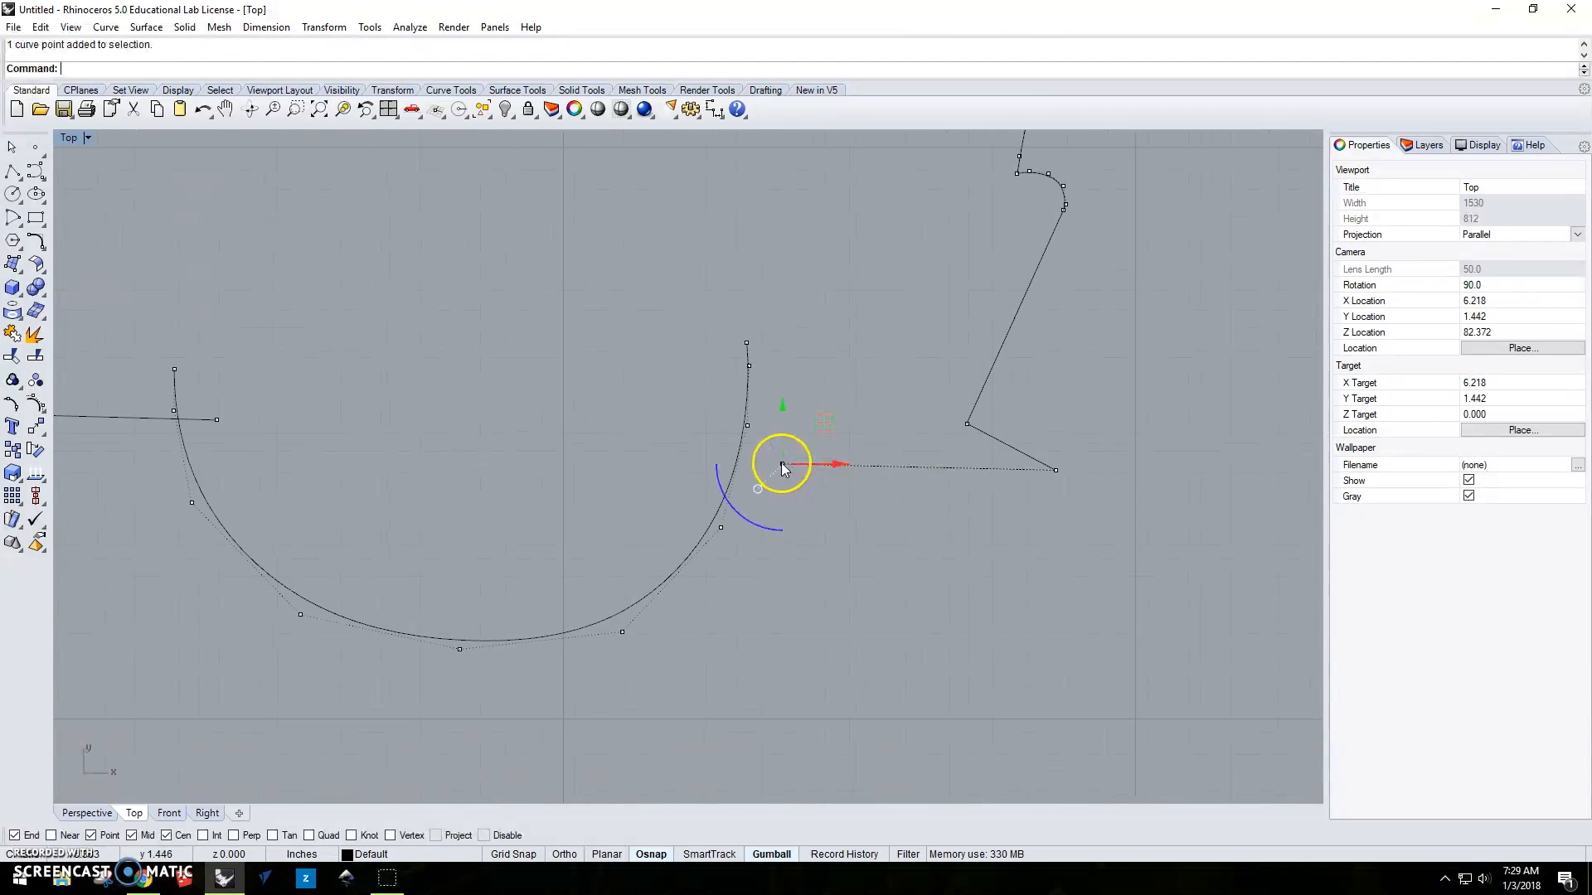
pyautogui.moveTo(783, 466); pyautogui.dragTo(721, 462)
pyautogui.scroll(-4, 840, 553)
pyautogui.scroll(-4, 863, 568)
pyautogui.click(890, 580)
pyautogui.scroll(-1, 546, 555)
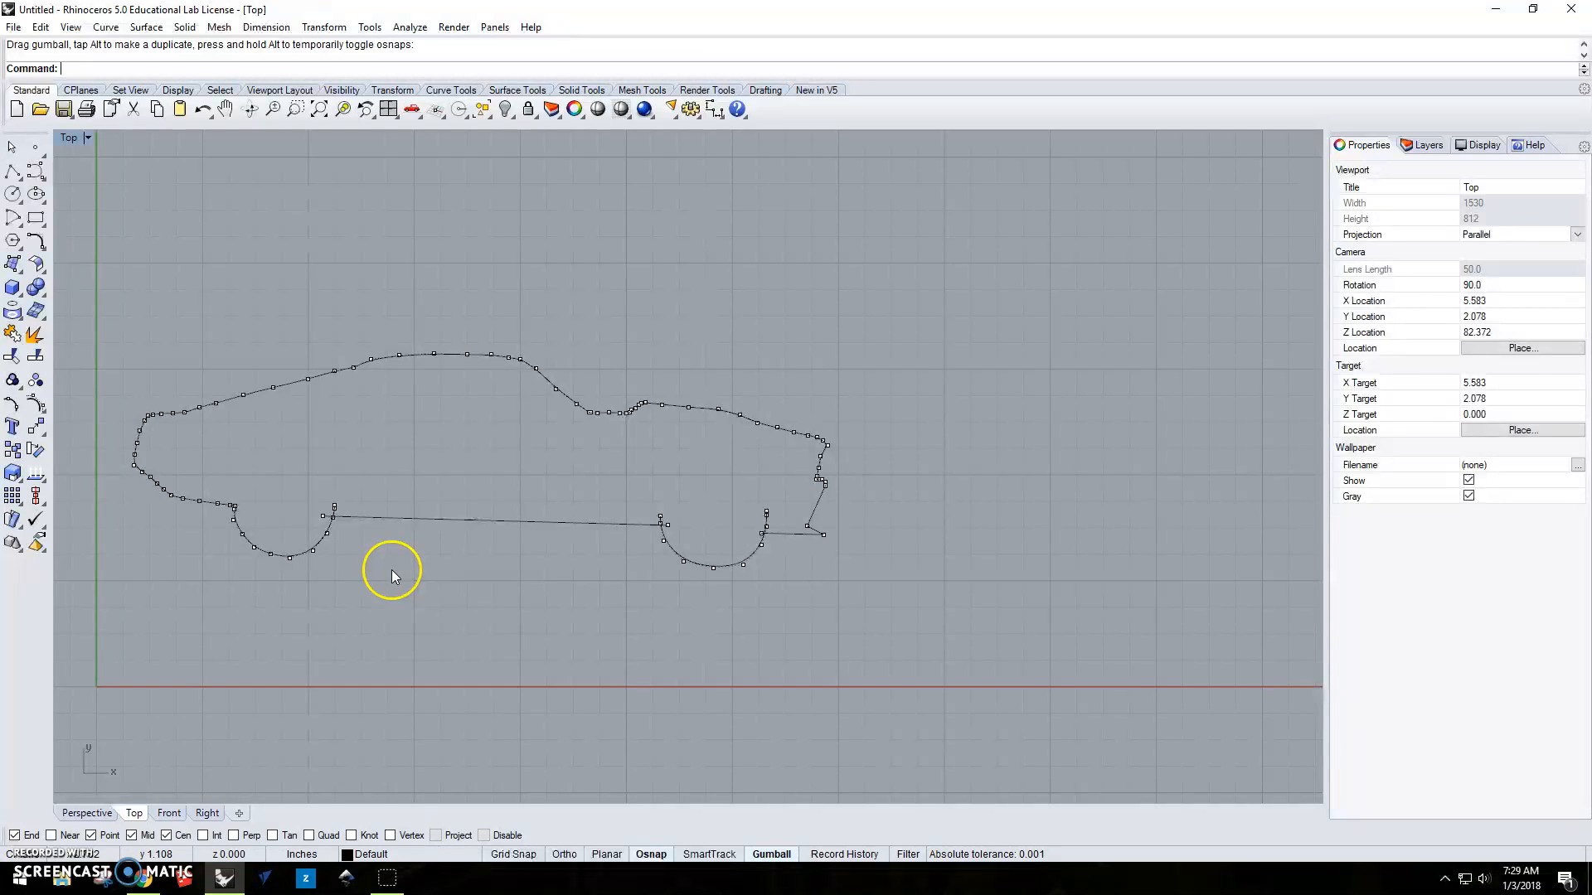
# Turn off the control points of all curves with PointsOff.
pyautogui.write('PointsOff')
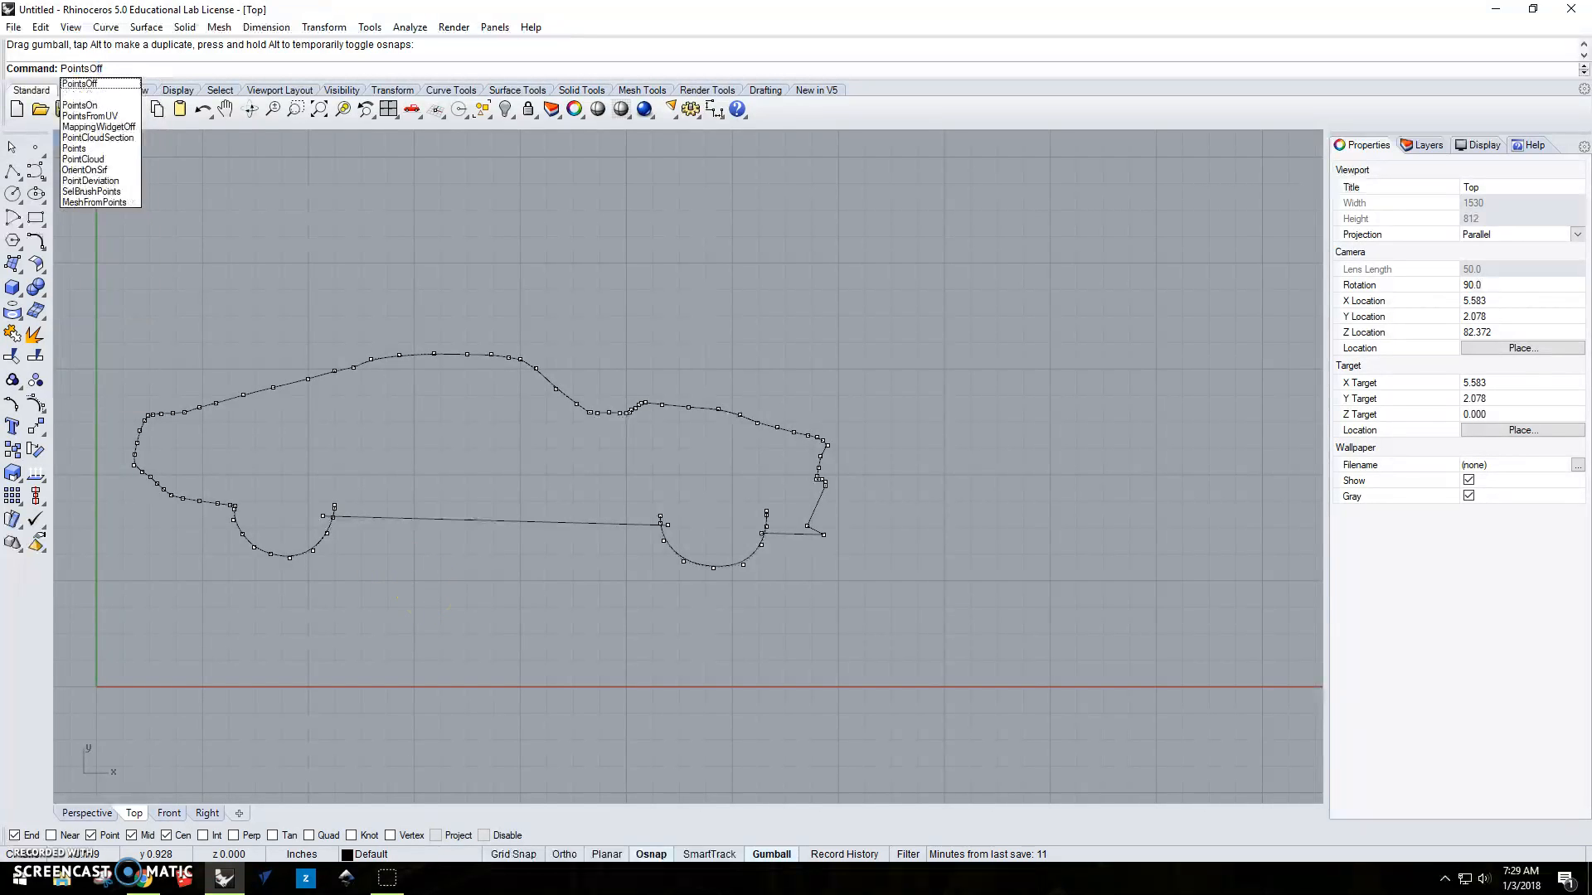
pyautogui.press('Return')
pyautogui.click(491, 540)
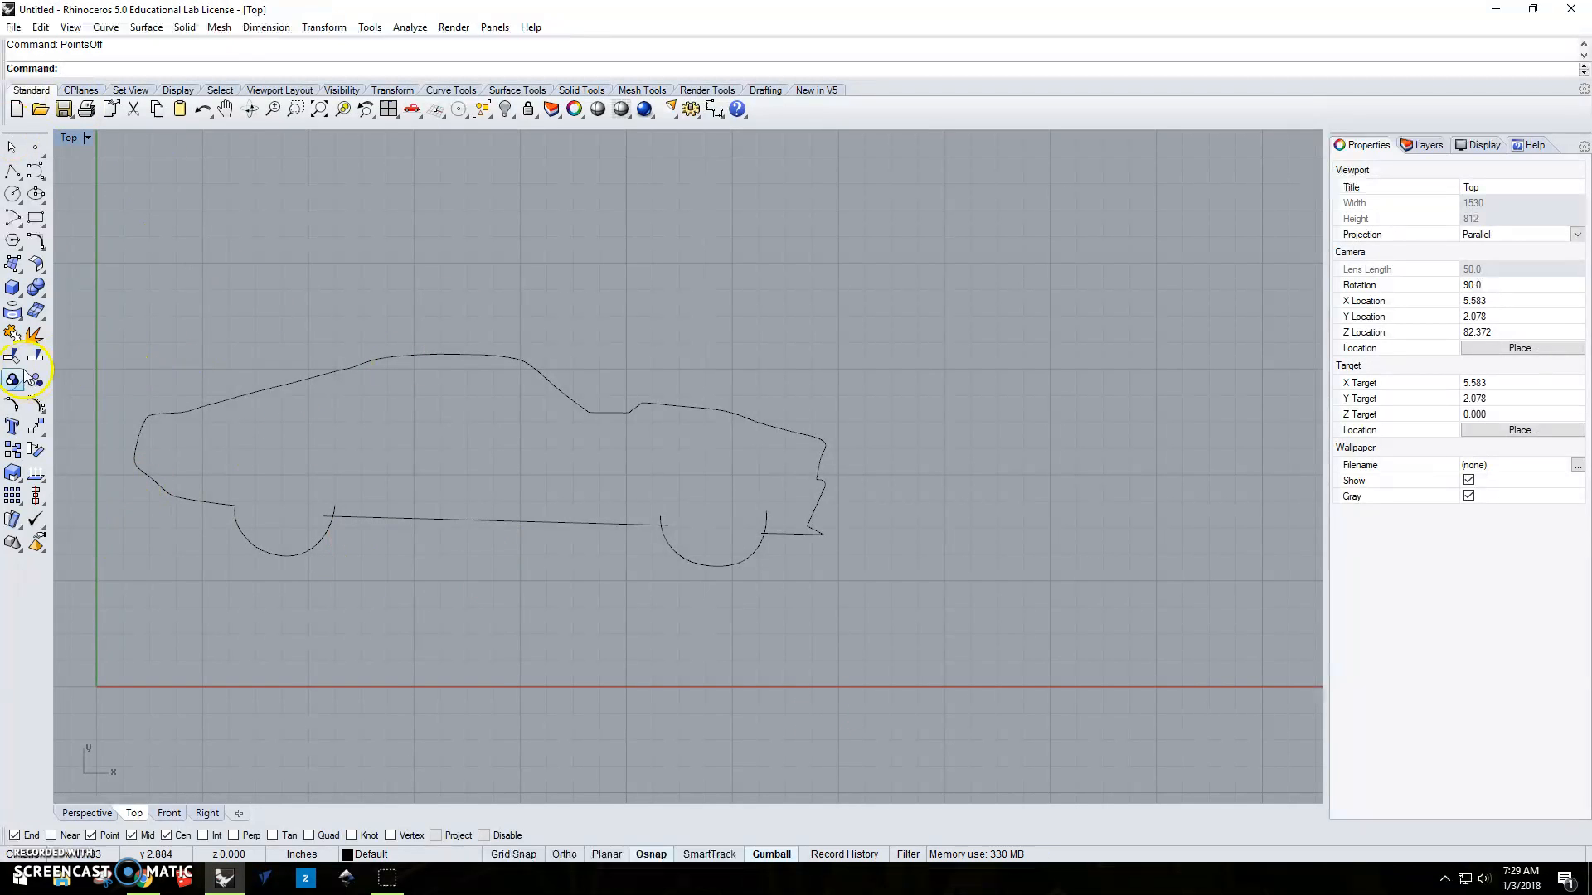
# Start Trim with all curves as cutting objects and trim the overlapping ends where the rear wheel arch meets the sill.
pyautogui.moveTo(490, 577); pyautogui.dragTo(718, 533, button='right')
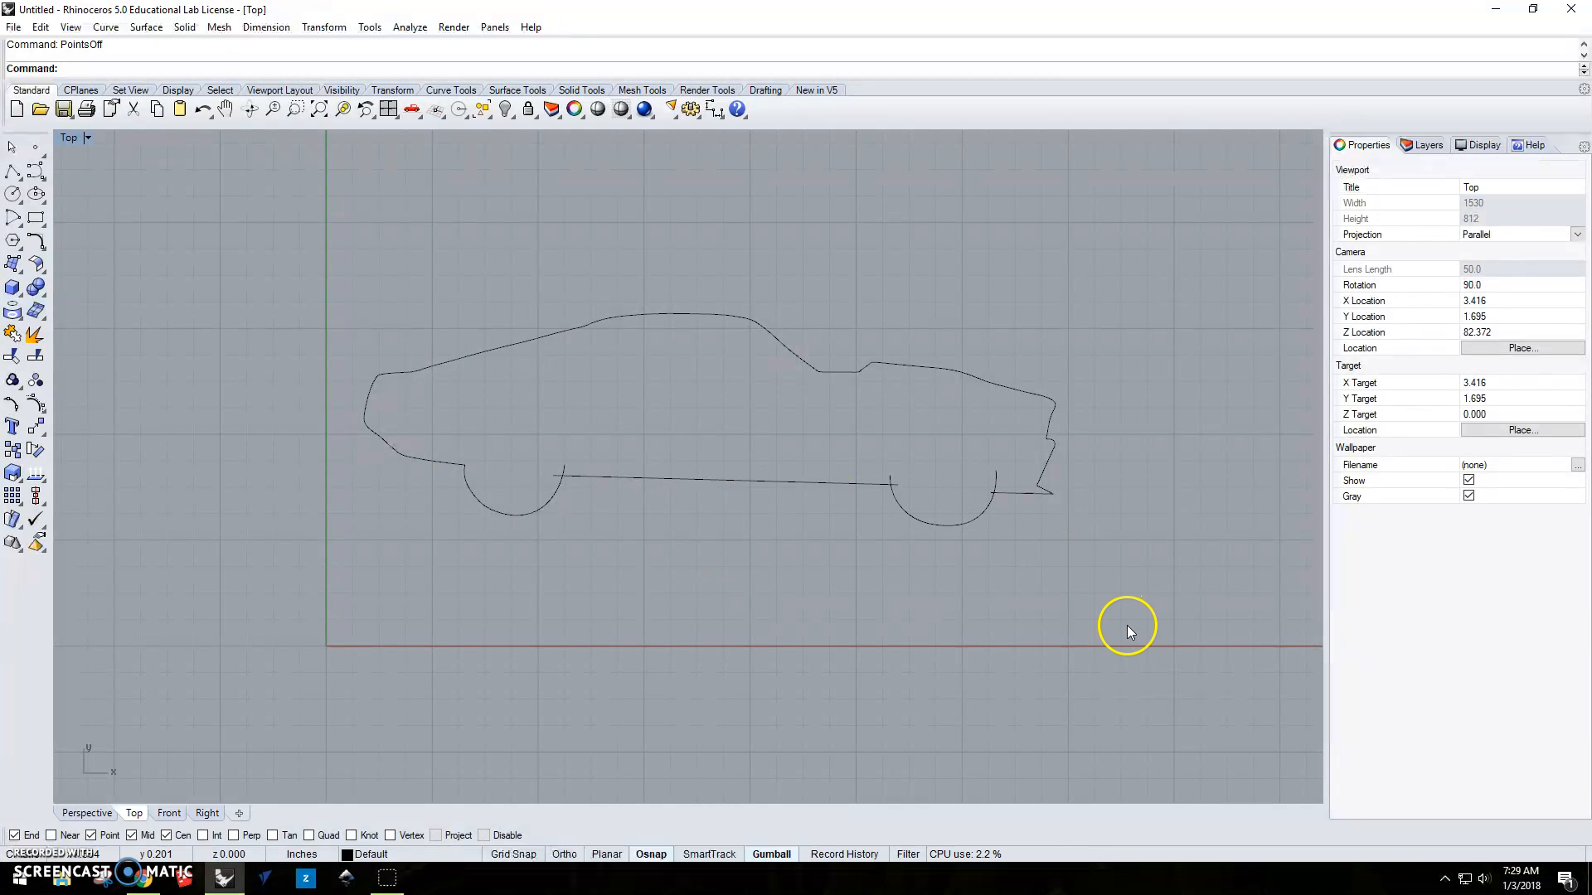
pyautogui.hotkey('ctrl', 'a')
pyautogui.write('trim')
pyautogui.press('Return')
pyautogui.scroll(5, 746, 568)
pyautogui.click(327, 344)
# Trim the overlapping ends where the front wheel arch crosses the sill and the lower front bumper line.
pyautogui.moveTo(942, 446); pyautogui.dragTo(582, 515, button='right')
pyautogui.click(683, 421)
pyautogui.click(914, 458)
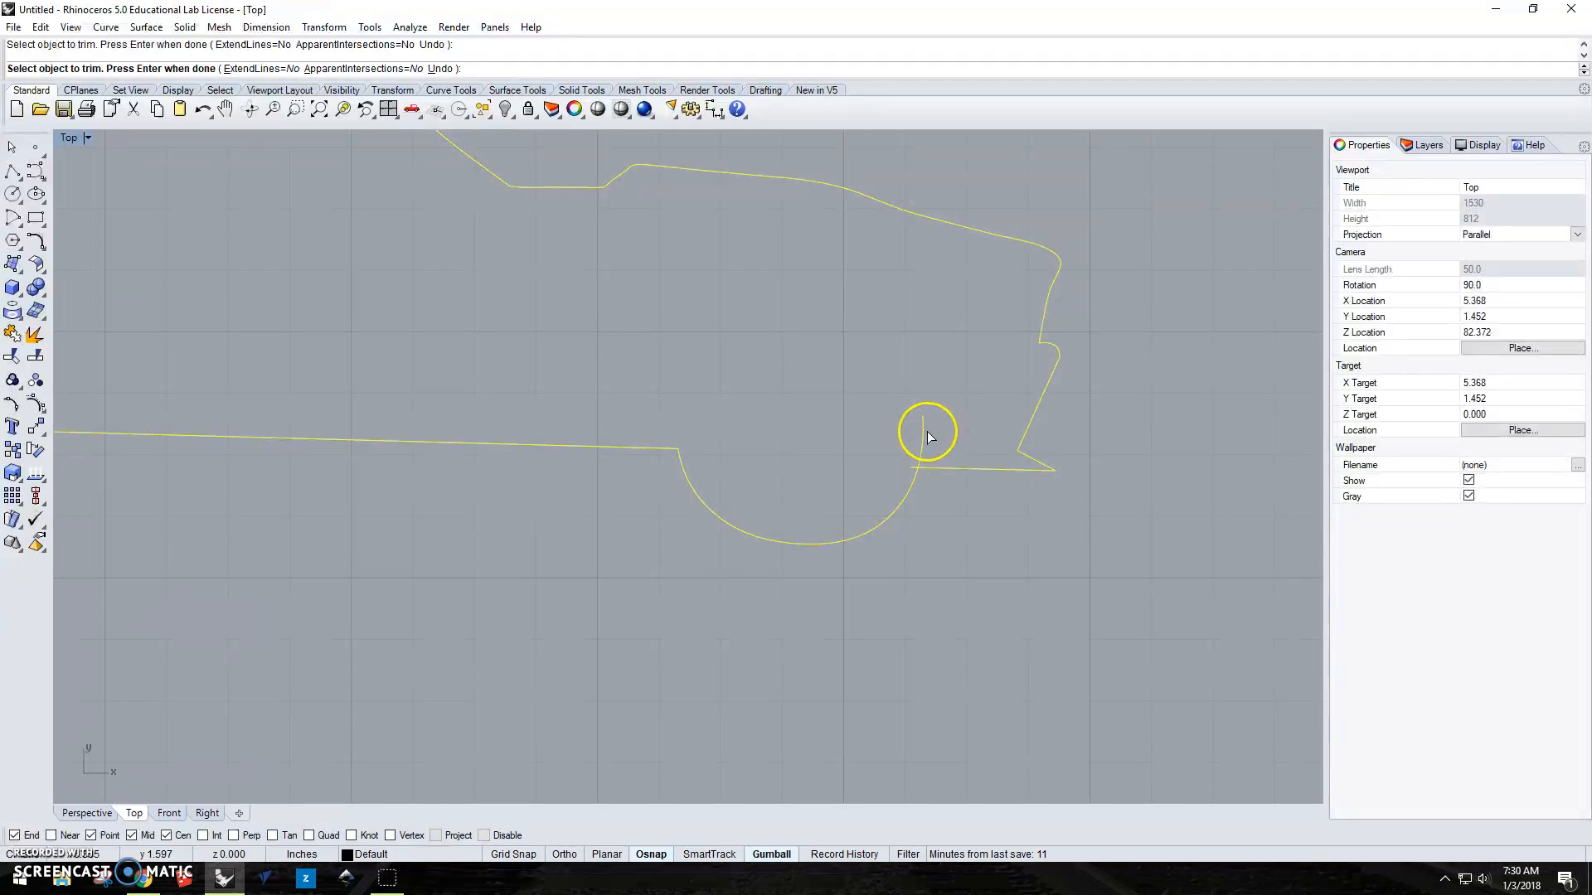
pyautogui.scroll(-6, 916, 461)
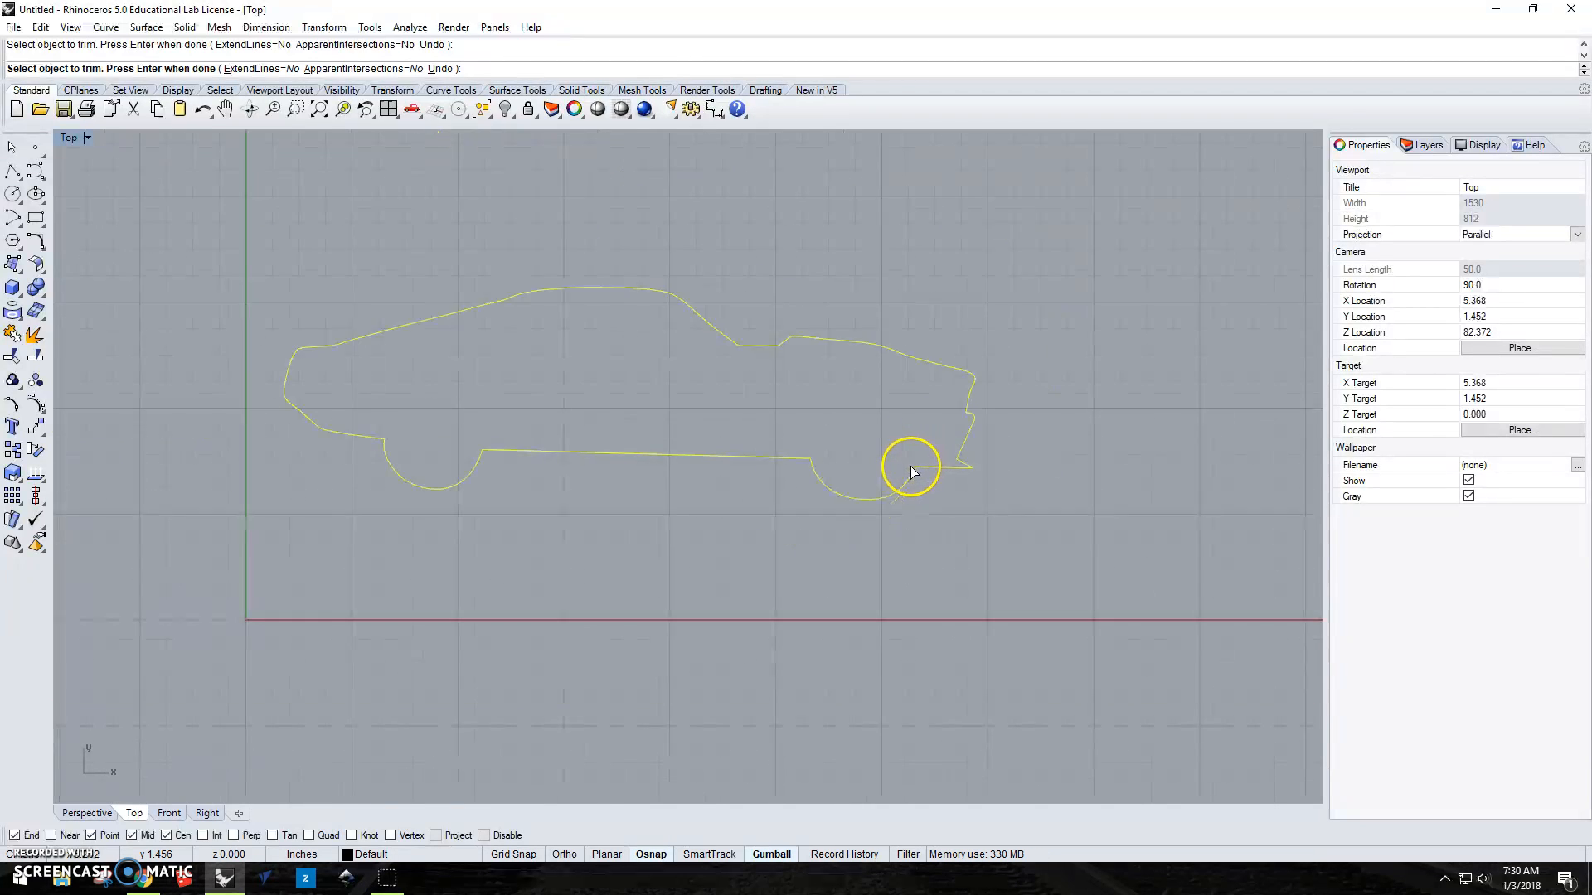
# Finish trimming, join all the outline curves into one closed curve, and deselect it.
pyautogui.click(547, 476)
pyautogui.press('Return')
pyautogui.press('Return')
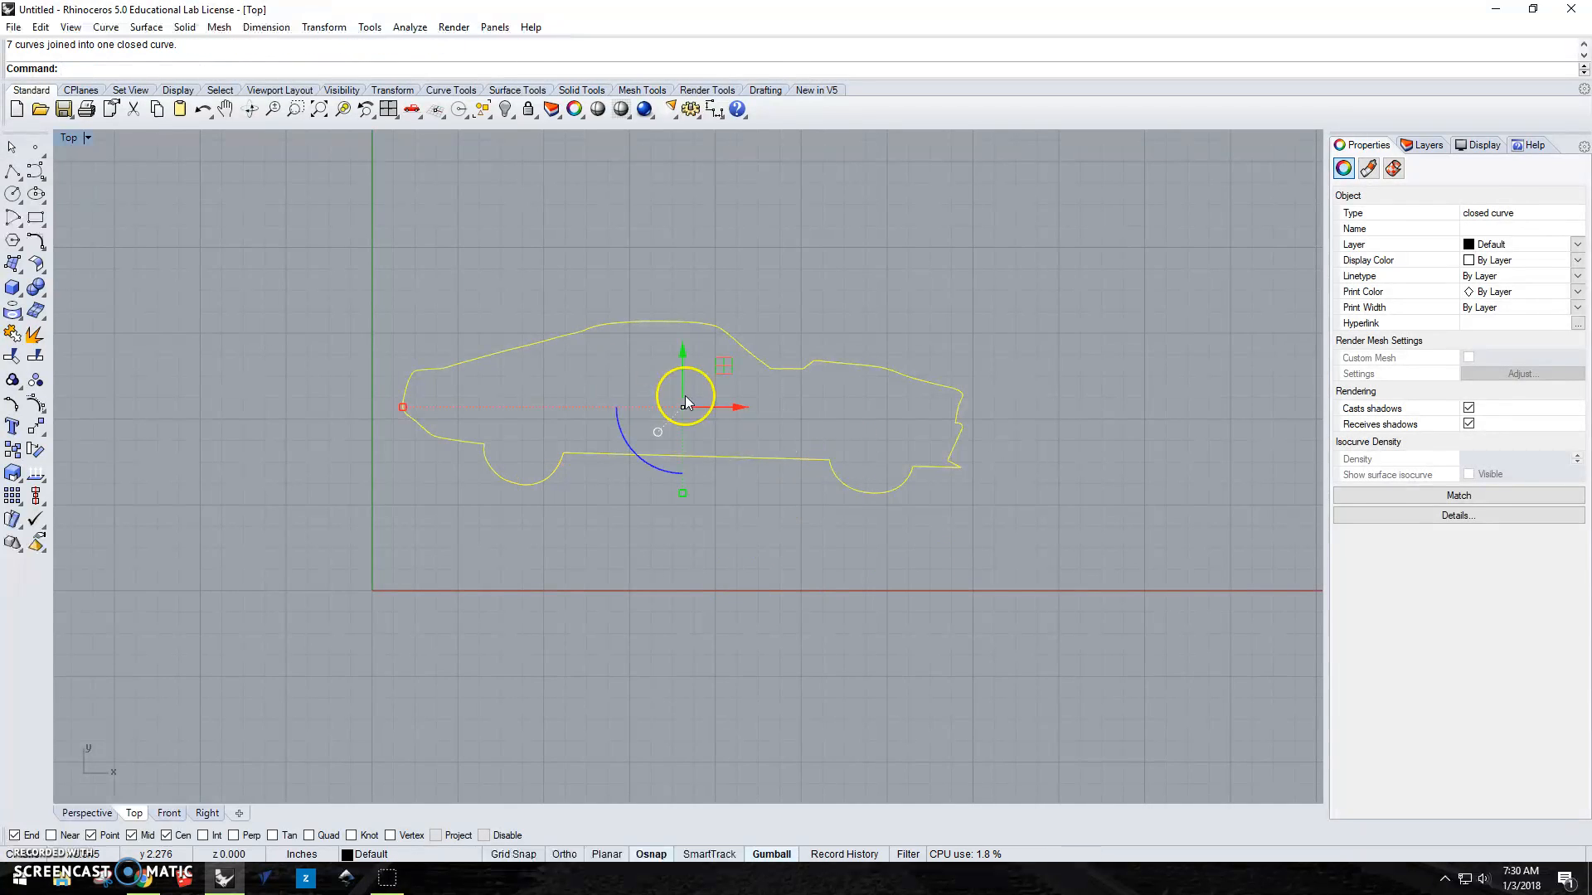
pyautogui.click(794, 574)
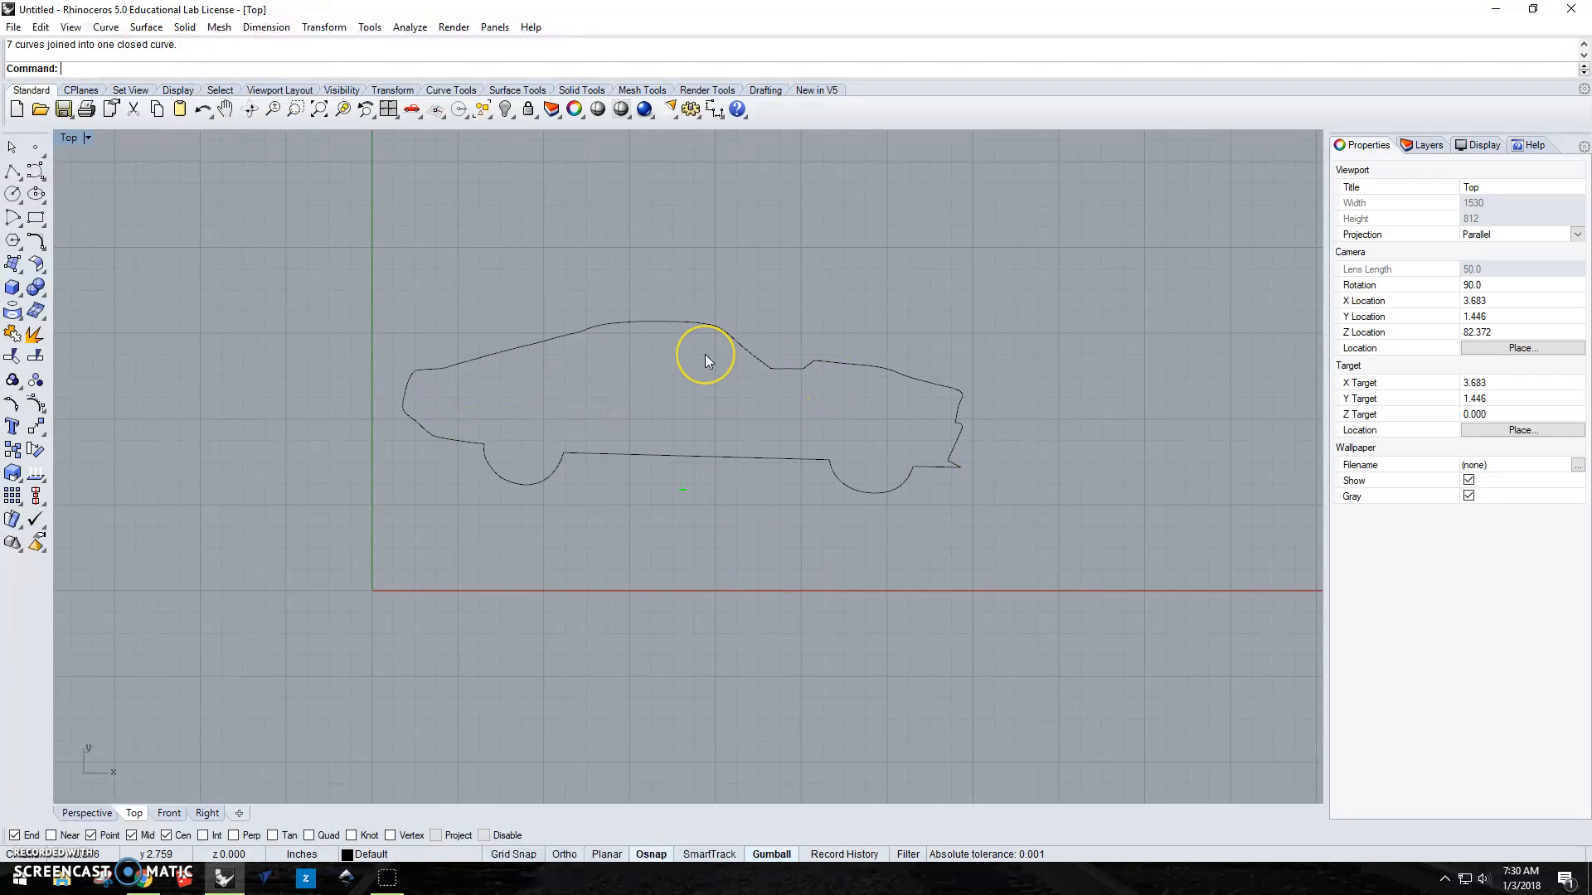